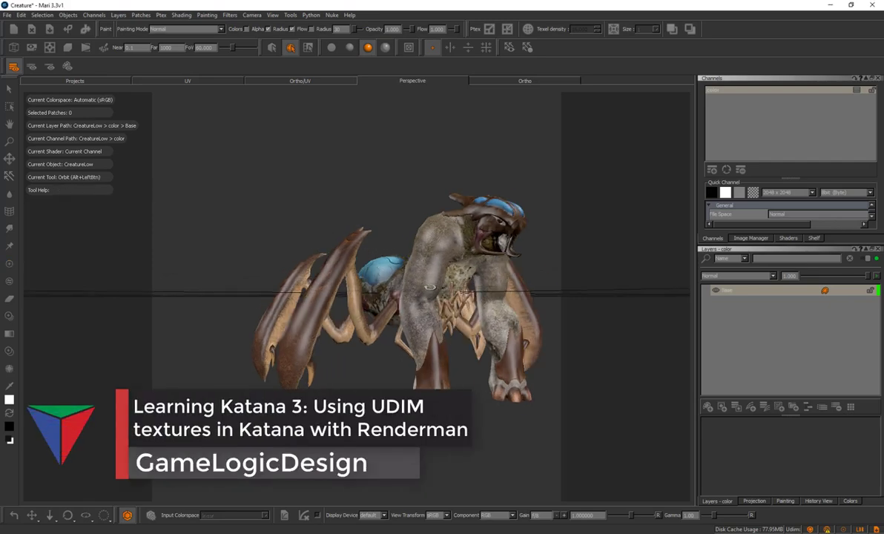
Examine the textured creature in Mari and its untextured version in Cinema 4D
key(p)
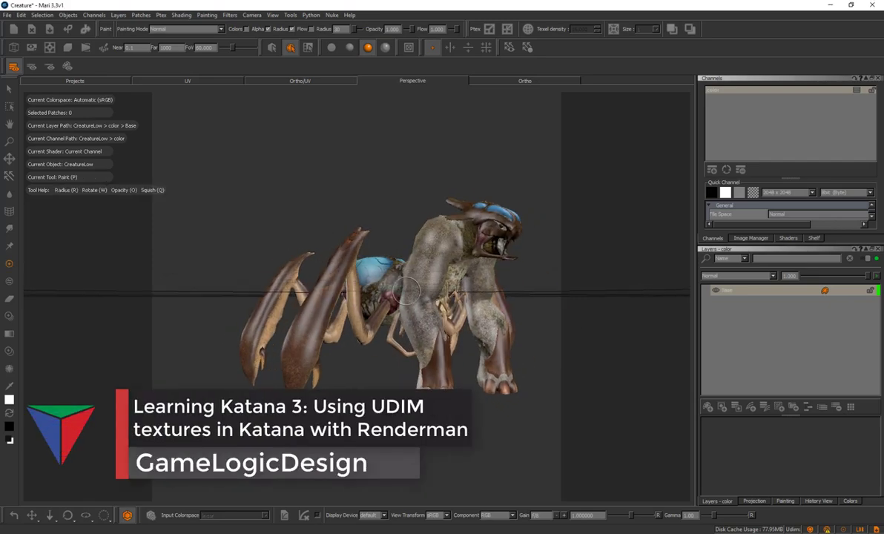
key(alt+Tab)
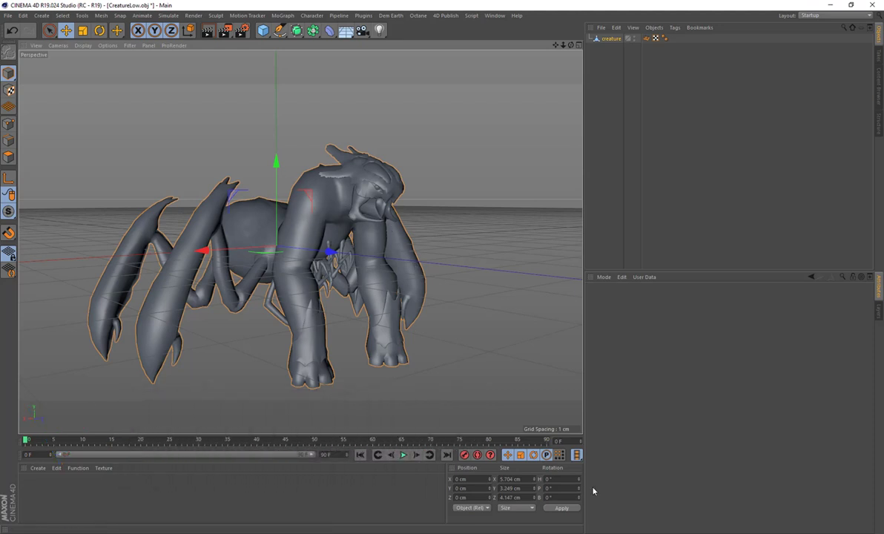
mouse_move(620, 530)
click(653, 511)
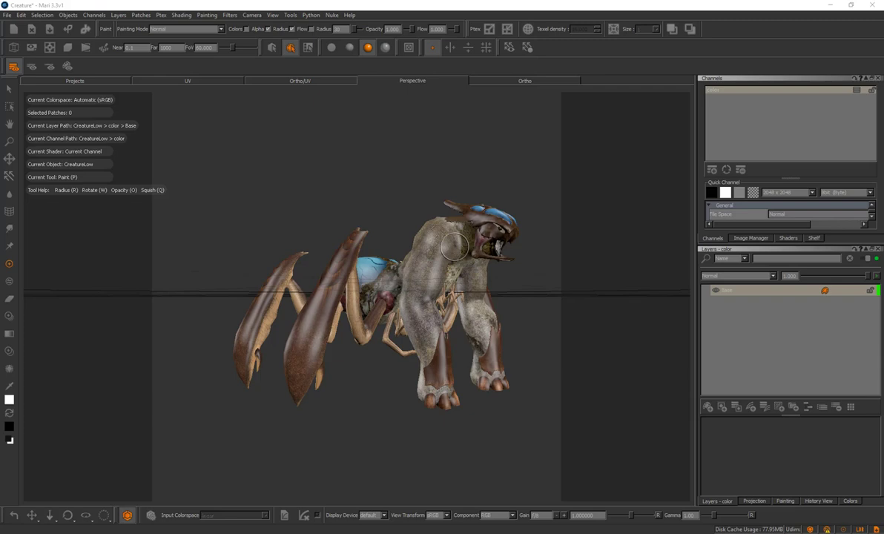
mouse_move(463, 279)
alt+mouse_down()
mouse_move(419, 286)
mouse_move(478, 288)
mouse_move(437, 319)
alt+mouse_up()
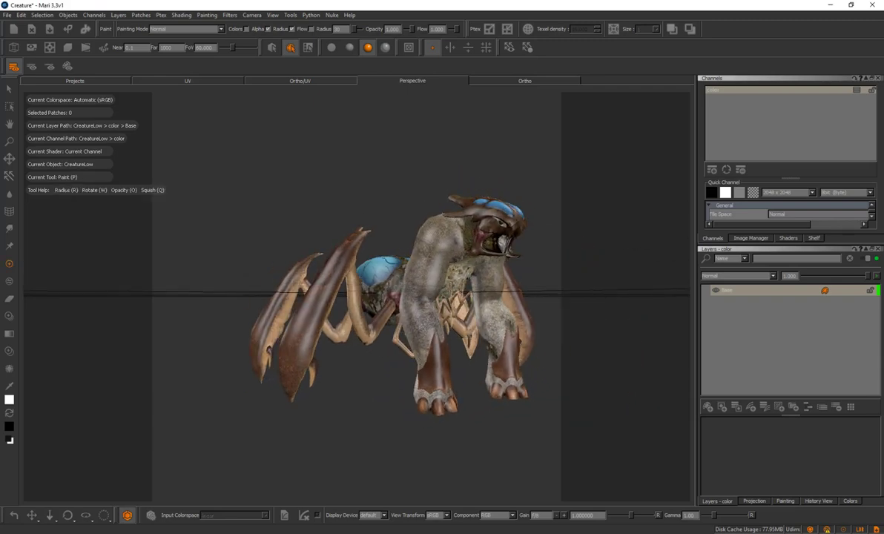
Look at the creature OBJ files in the project's Geometry folder
drag(882, 122, 504, 192)
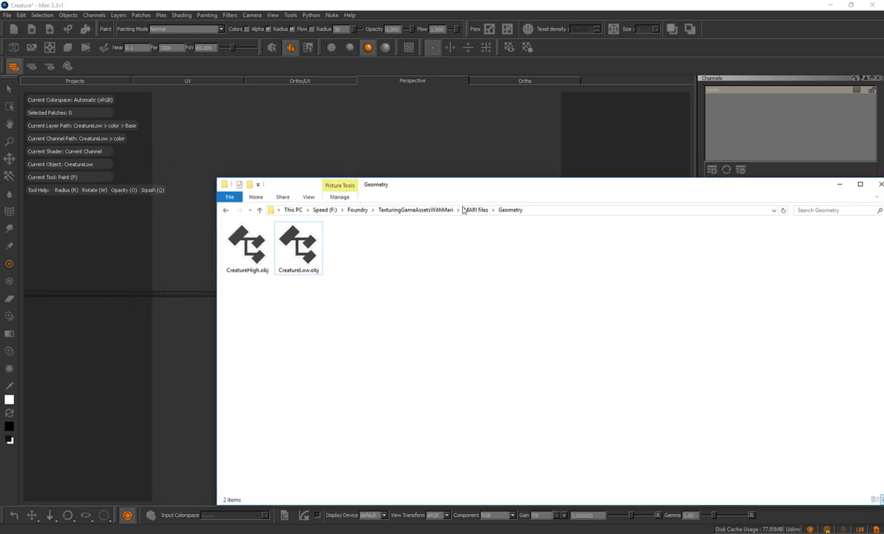
click(463, 210)
double_click(232, 249)
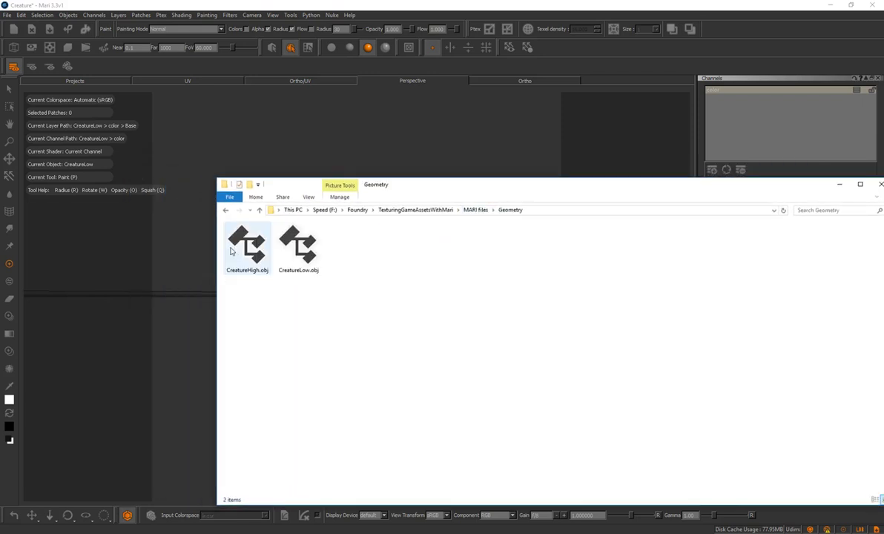
click(300, 256)
Browse to the Final_Maps folder inside Baked Maps and look over the exported texture files
drag(412, 182, 651, 208)
click(708, 235)
click(481, 266)
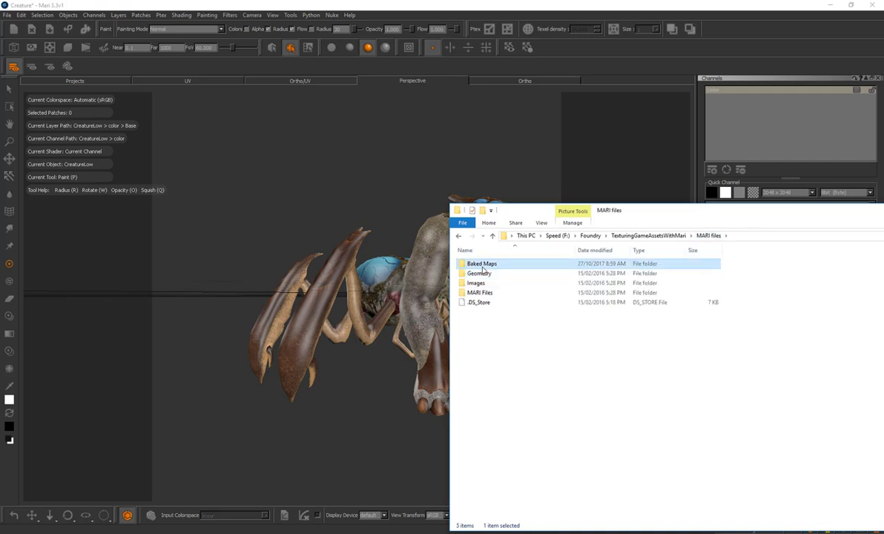
double_click(482, 265)
double_click(531, 271)
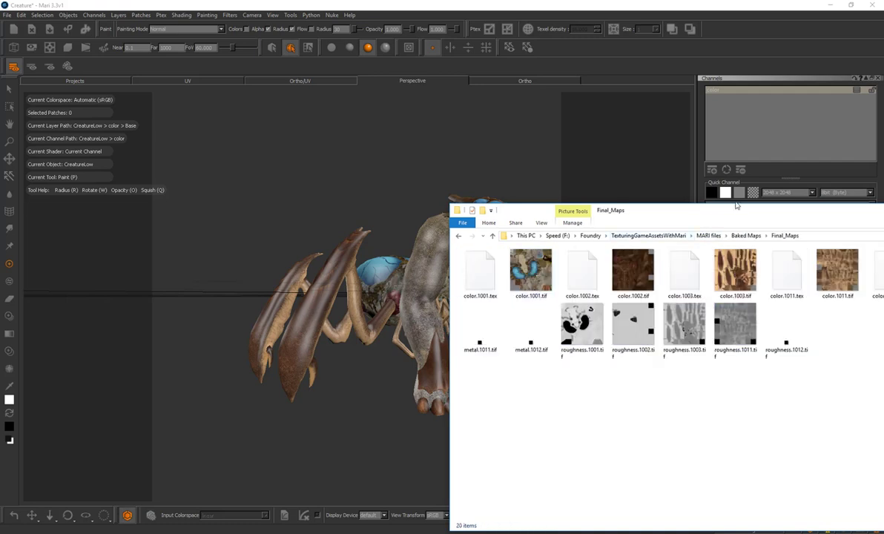
drag(736, 205, 702, 195)
drag(600, 202, 883, 165)
Inspect the creature's UDIM tiles in the UV view and return to the perspective view
alt+drag(400, 271, 419, 278)
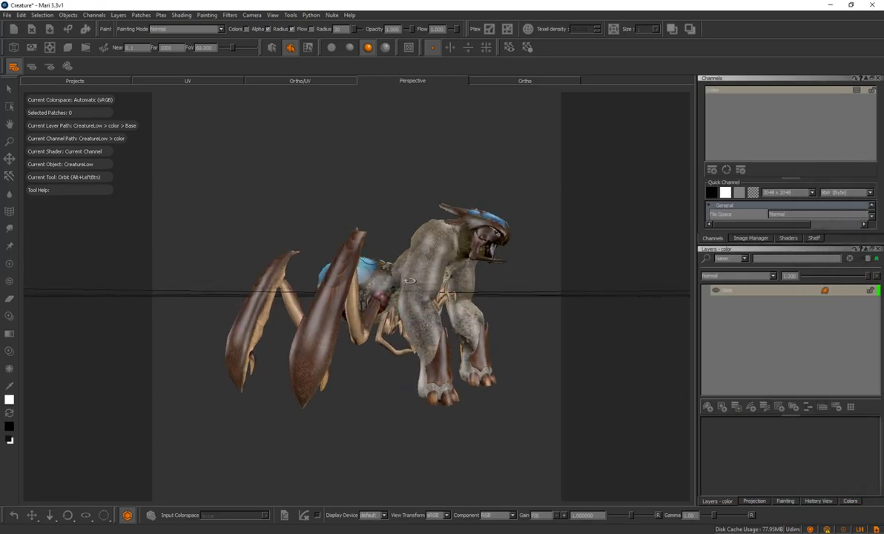
click(206, 82)
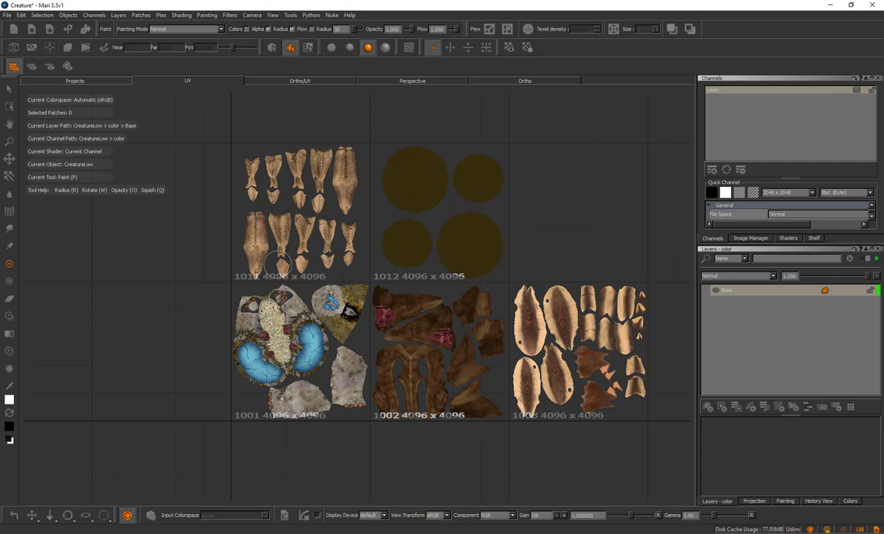
click(367, 80)
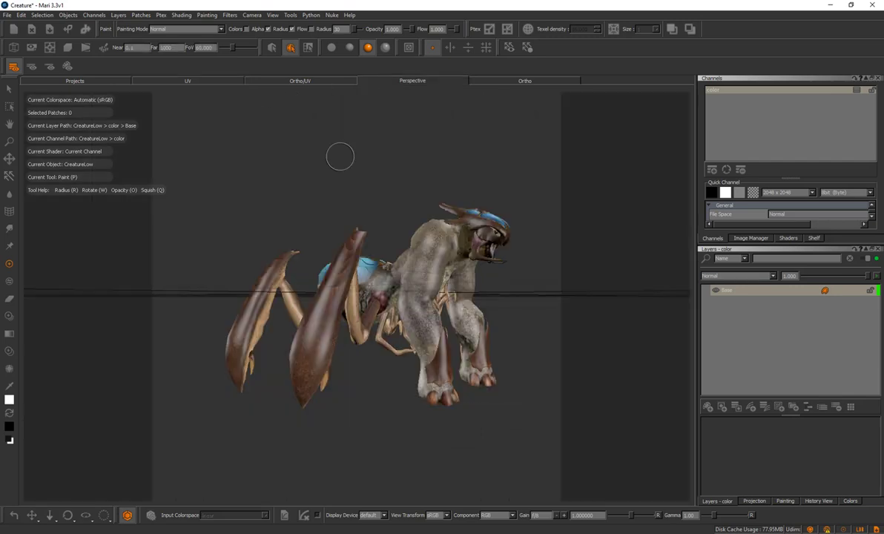
alt+drag(339, 157, 423, 272)
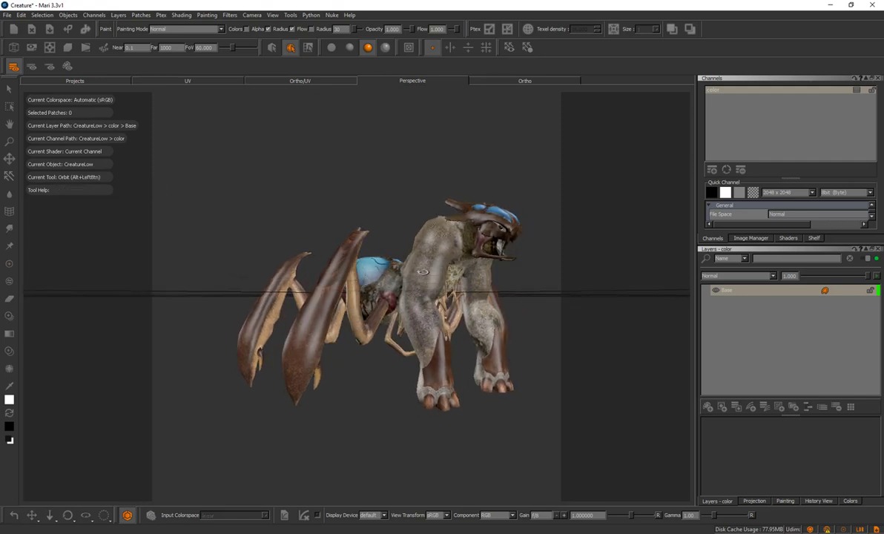
key(p)
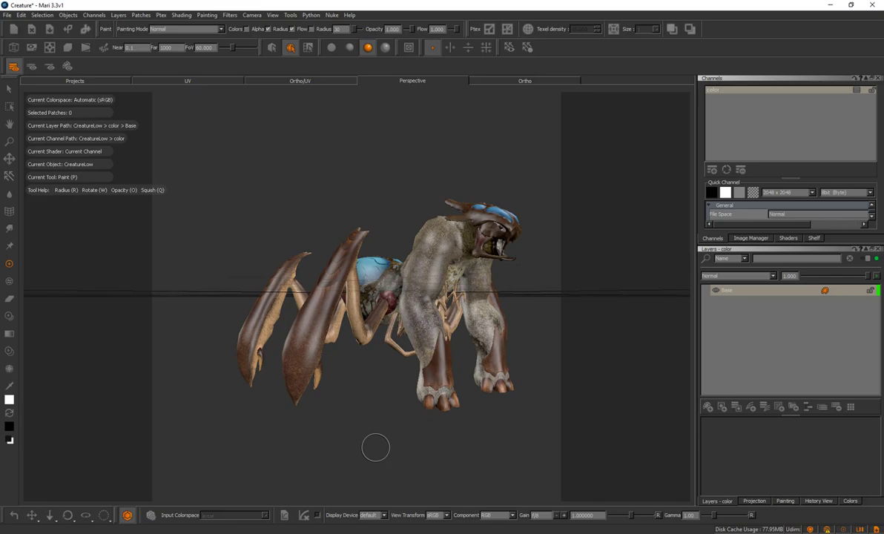
Switch to Cinema 4D and import CreatureLow.obj from the Geometry folder with the default OBJ import settings
click(289, 464)
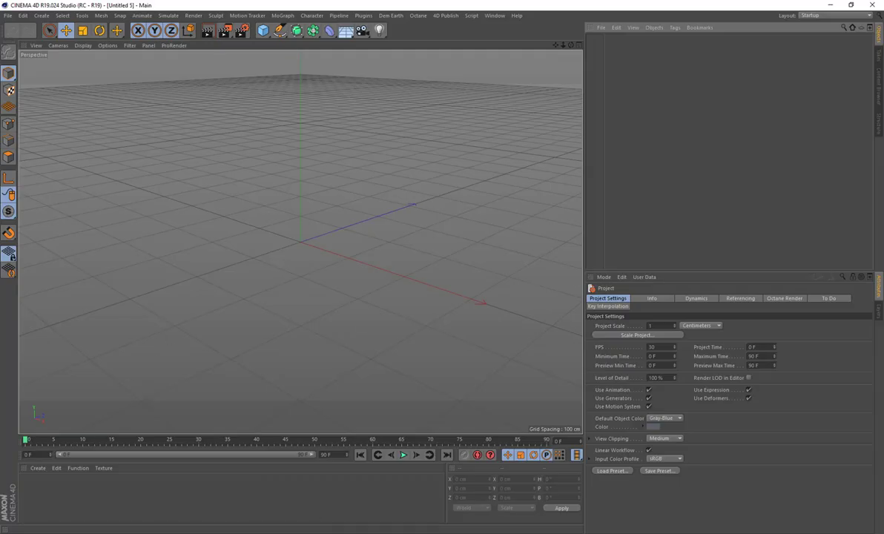
drag(882, 183, 595, 195)
click(615, 214)
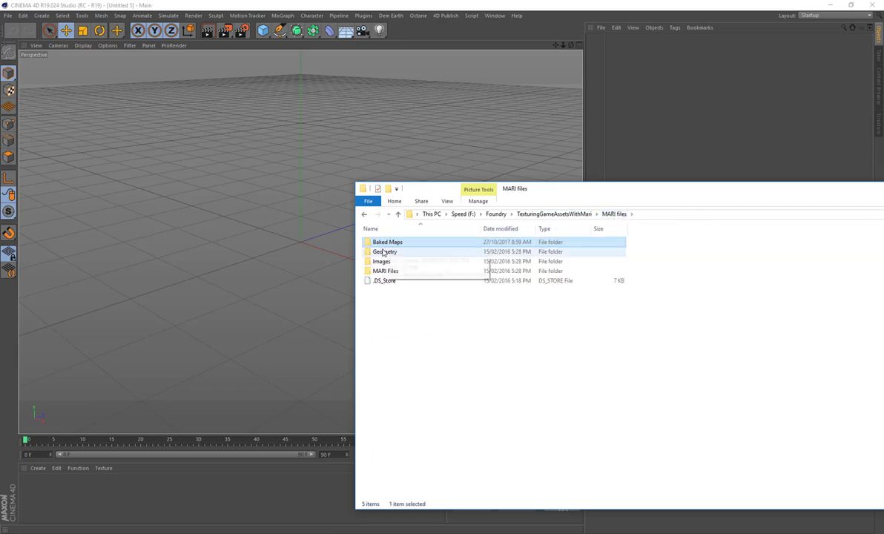
double_click(383, 252)
drag(436, 250, 323, 234)
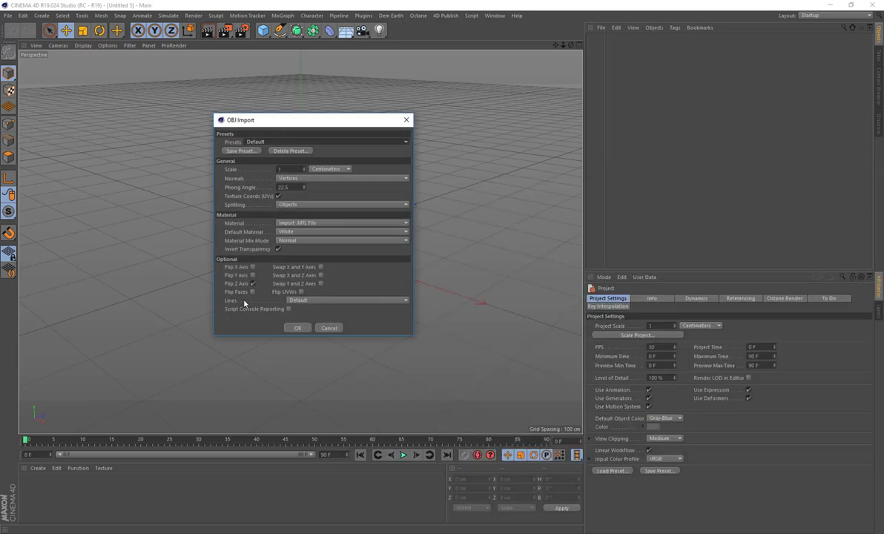
click(296, 327)
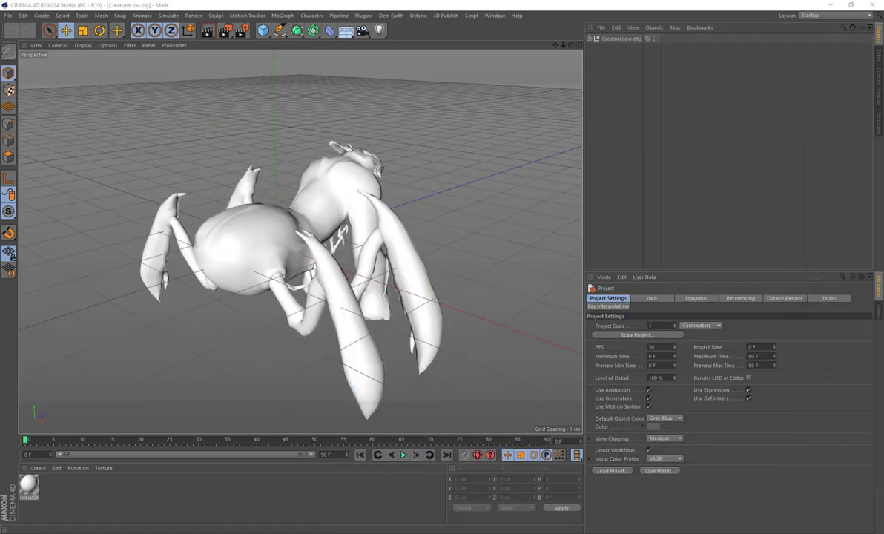
Expand the imported CreatureLow.obj hierarchy and remove the texture tags from all its parts
click(596, 38)
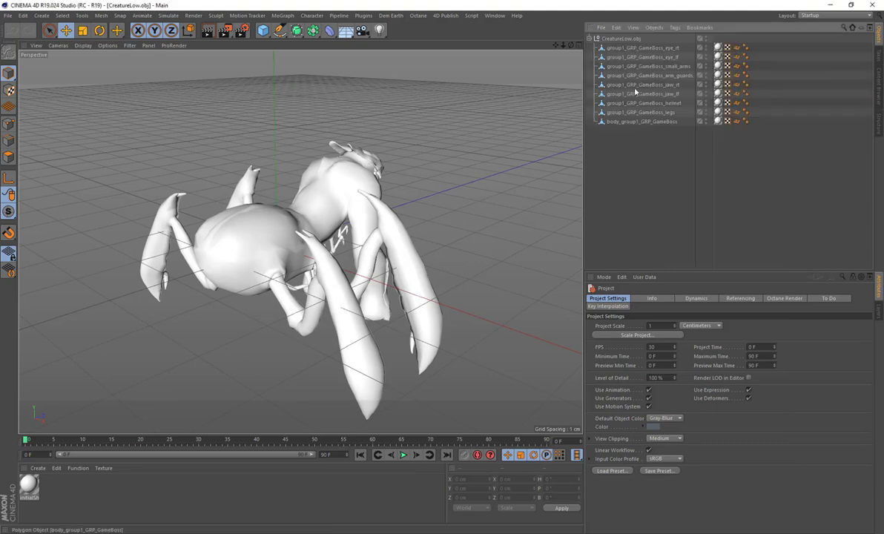
click(718, 121)
shift+click(717, 48)
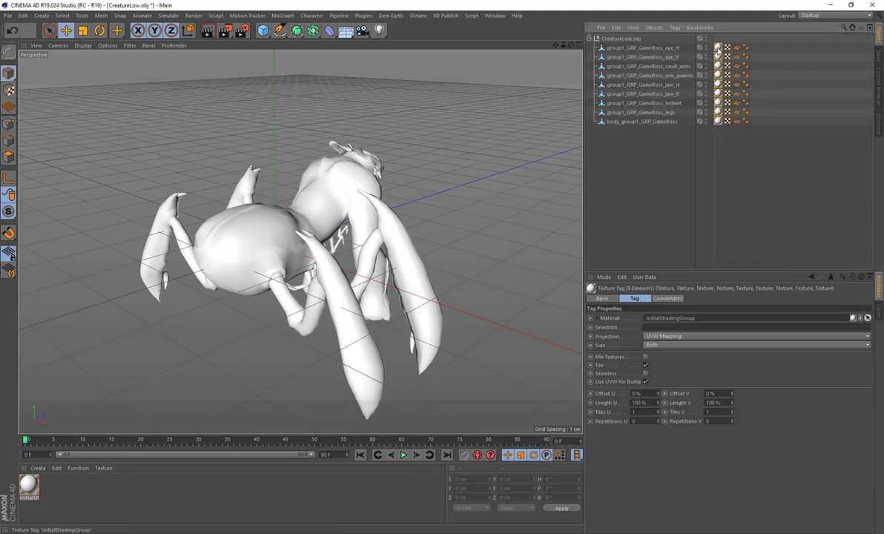
Merge all creature parts into one mesh with Connect Objects + Delete and remove the leftover parent null
drag(663, 148, 586, 41)
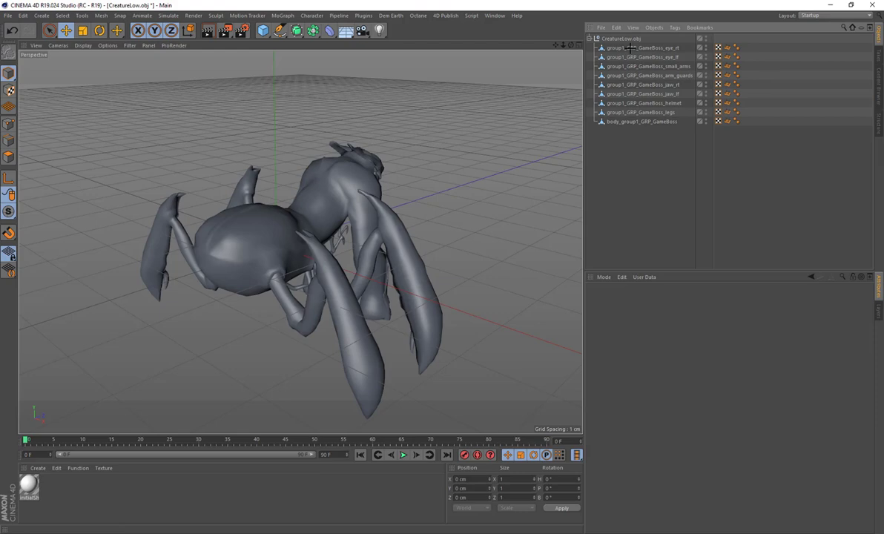
right_click(634, 65)
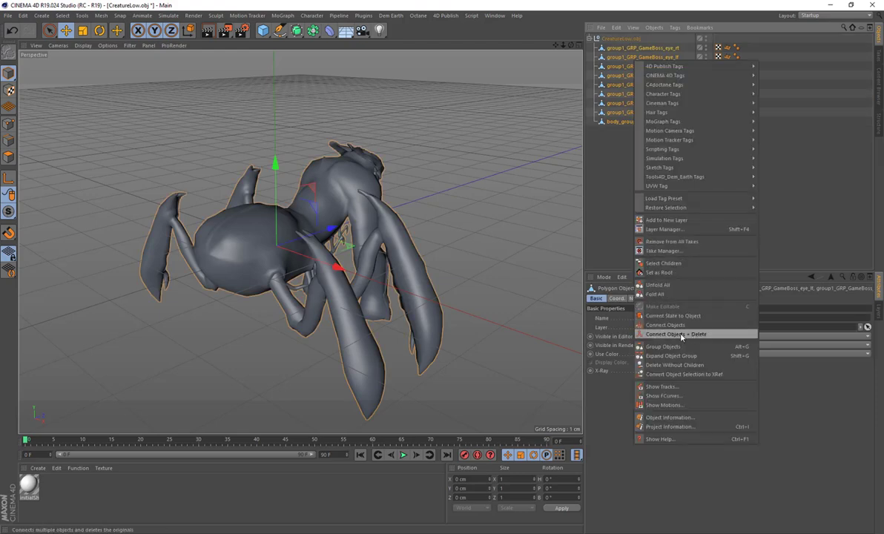
click(676, 334)
drag(622, 38, 619, 67)
drag(621, 48, 620, 65)
click(621, 39)
key(Delete)
Rename the merged mesh to creature and delete the unused imported material
double_click(621, 39)
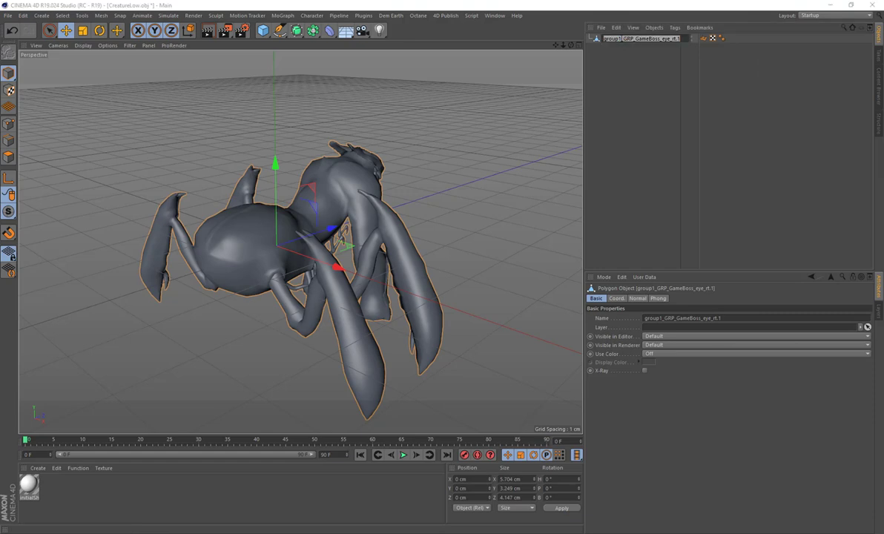
text(creature)
key(Return)
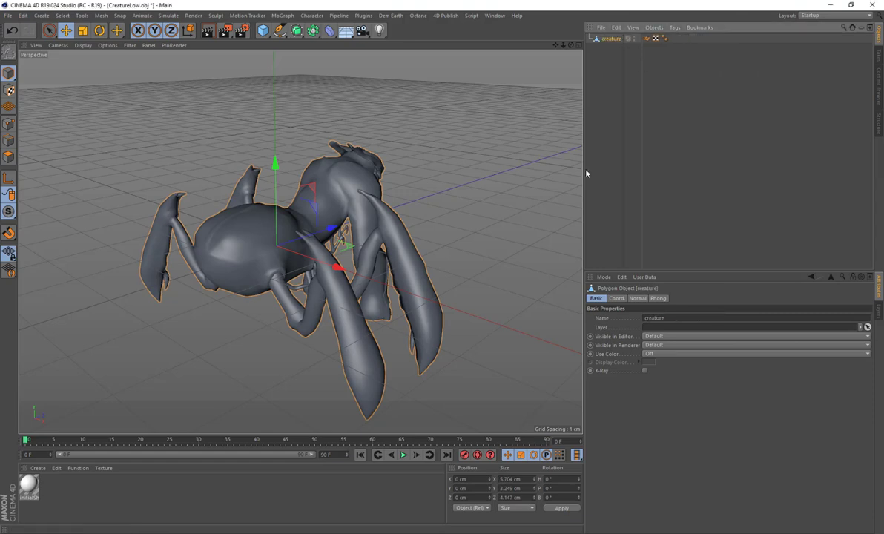
click(25, 494)
key(Delete)
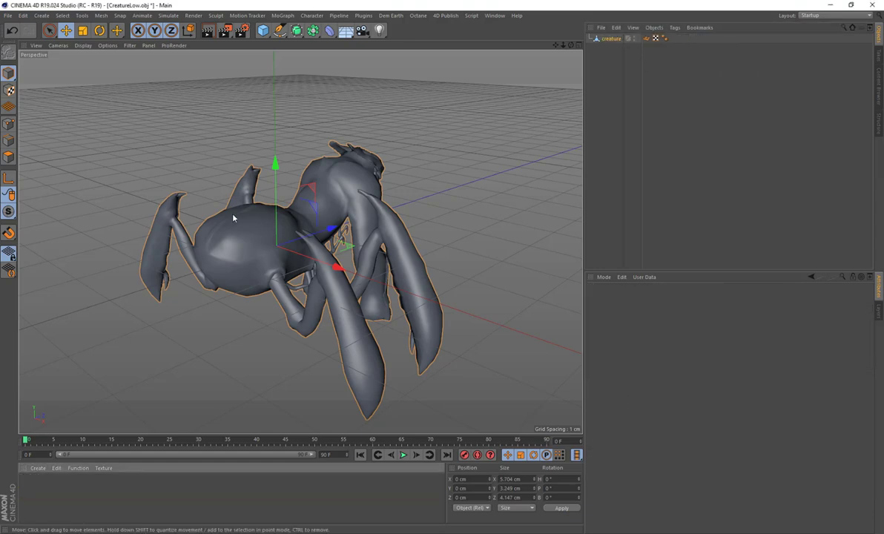
Export the creature as Alembic to CreatureLow.abc in the katana\creature folder, replacing the existing file, with a scale of 1 centimeter
alt+drag(232, 217, 236, 170)
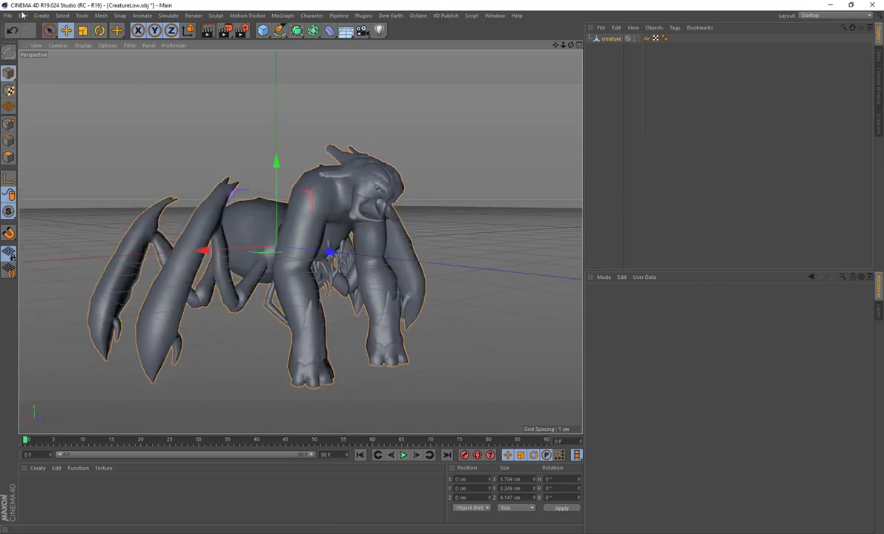
click(8, 14)
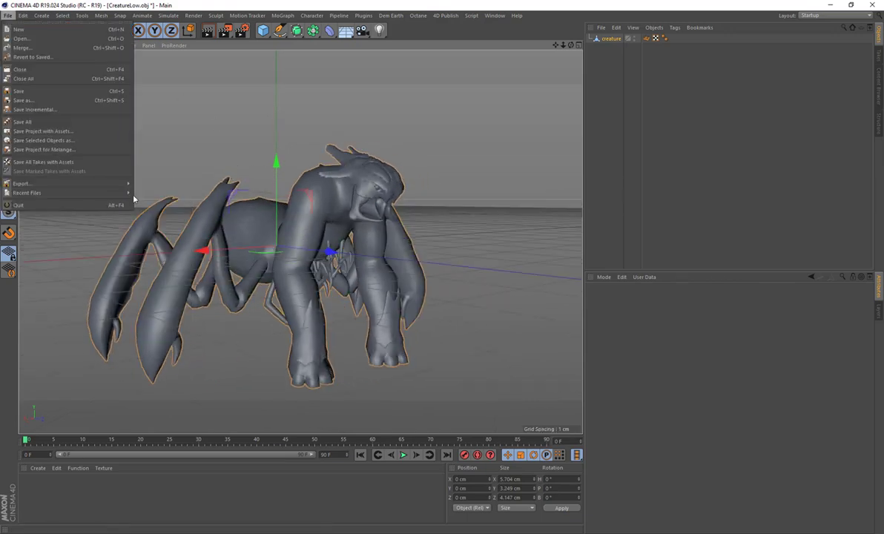
mouse_move(111, 183)
click(159, 192)
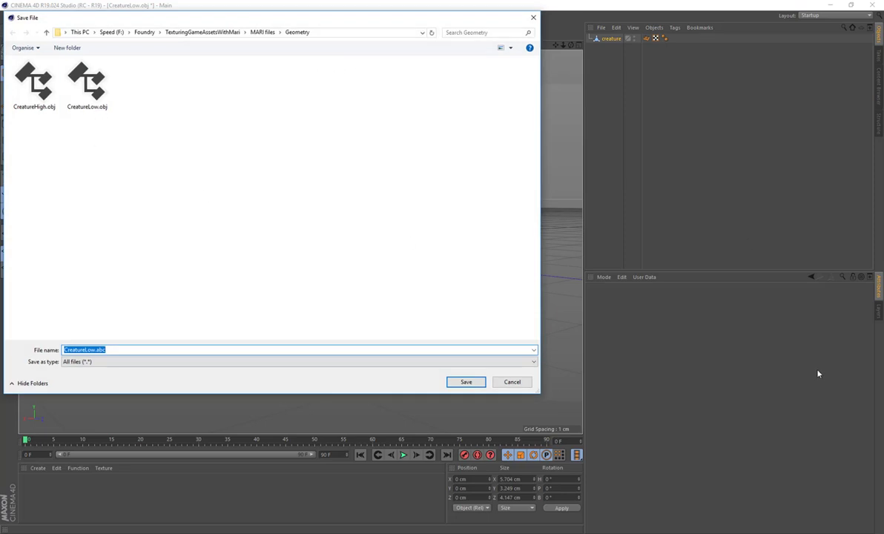
drag(2, 36, 295, 83)
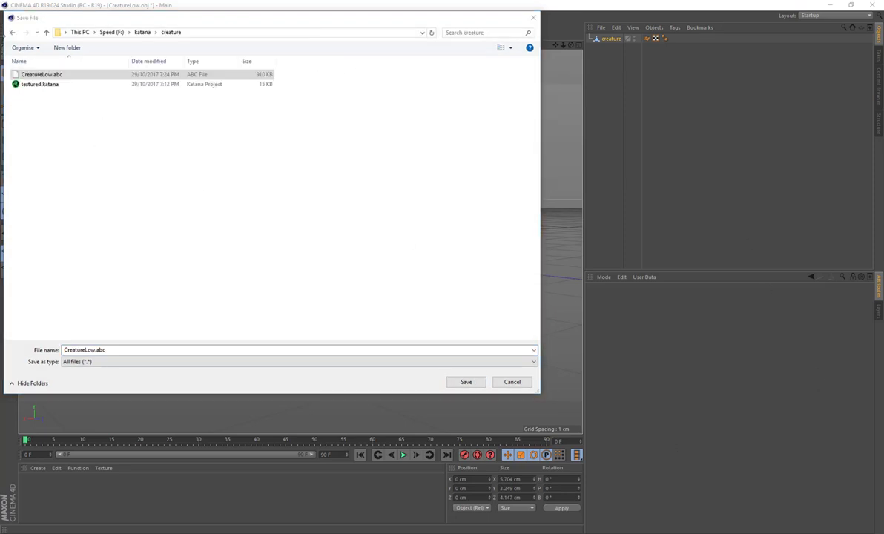
click(30, 76)
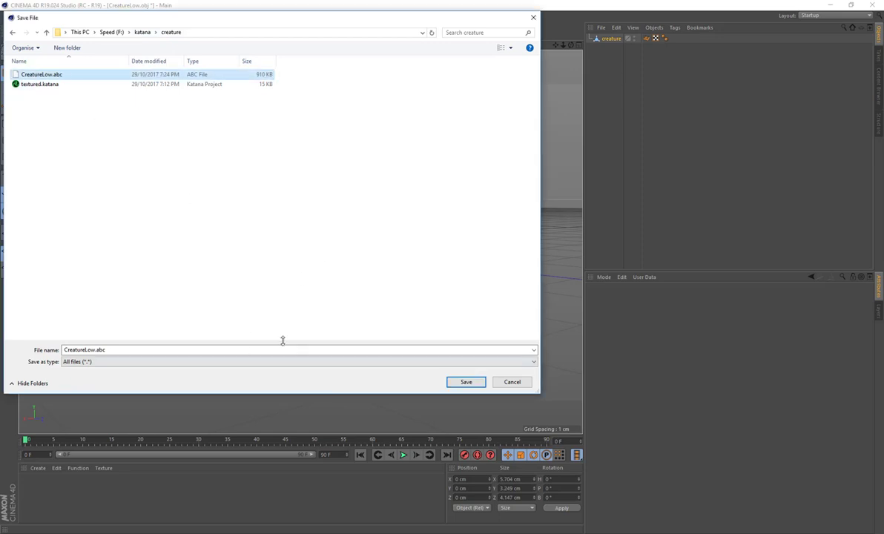
click(454, 382)
click(462, 272)
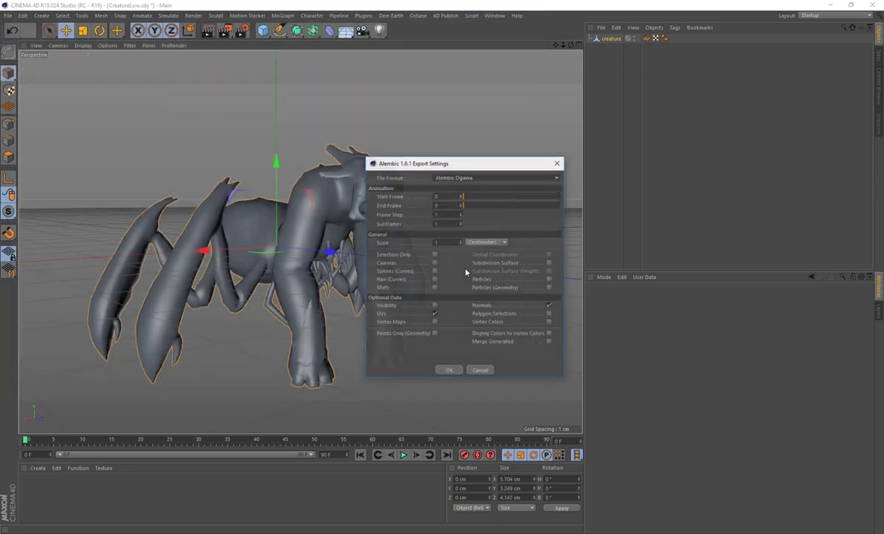
double_click(444, 241)
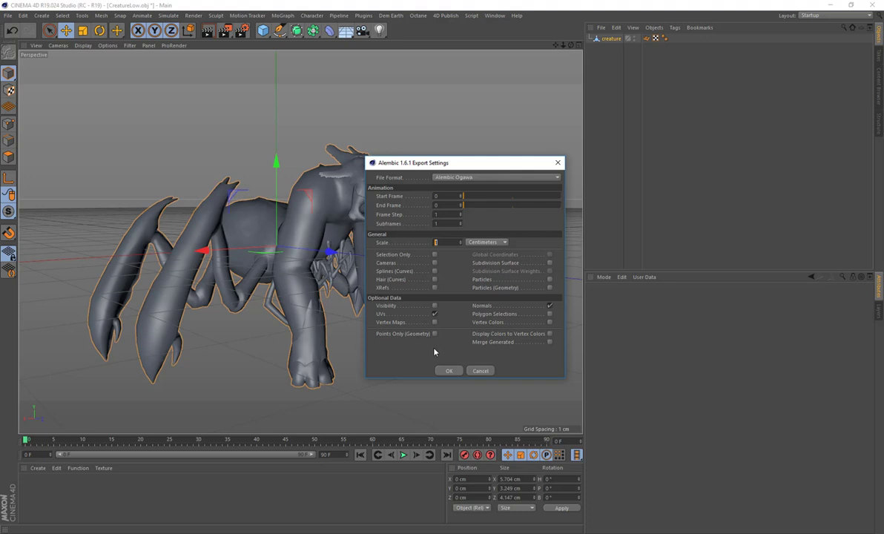
click(452, 371)
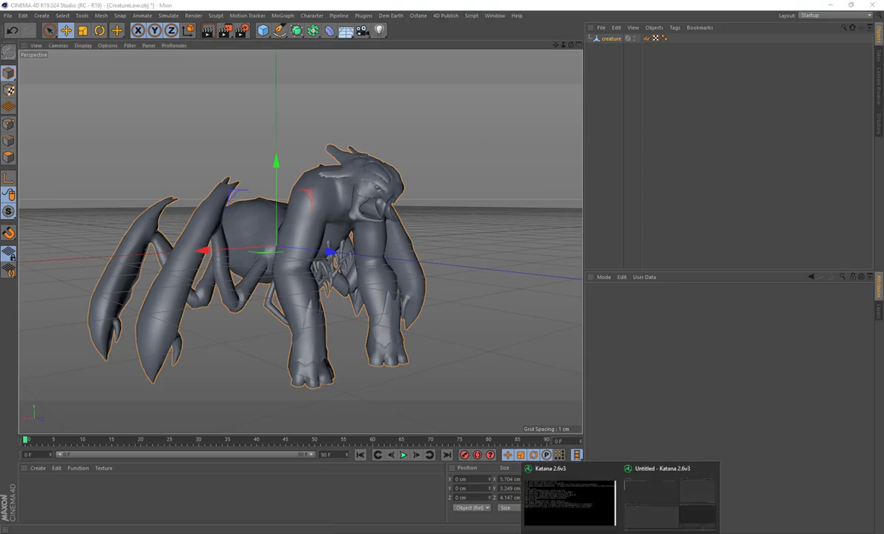
Switch to Katana and add an Alembic_In node to the empty node graph
click(655, 510)
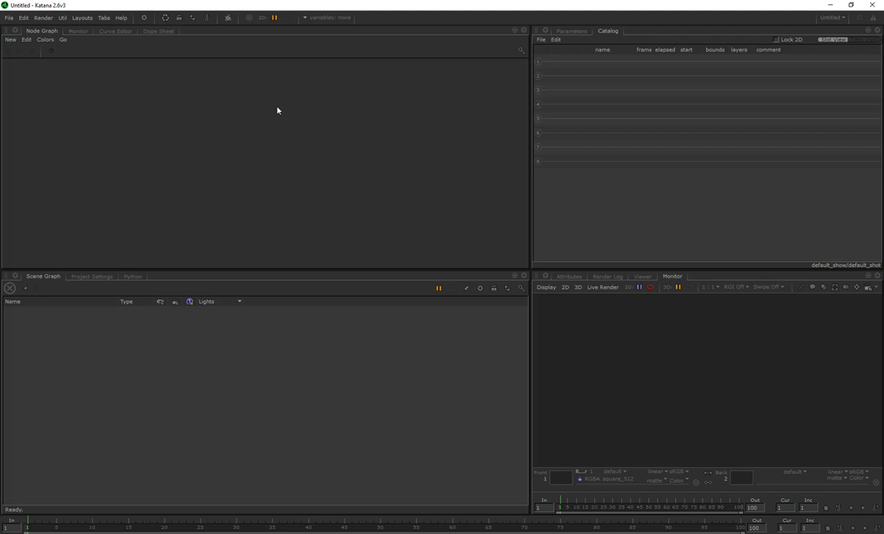
key(Tab)
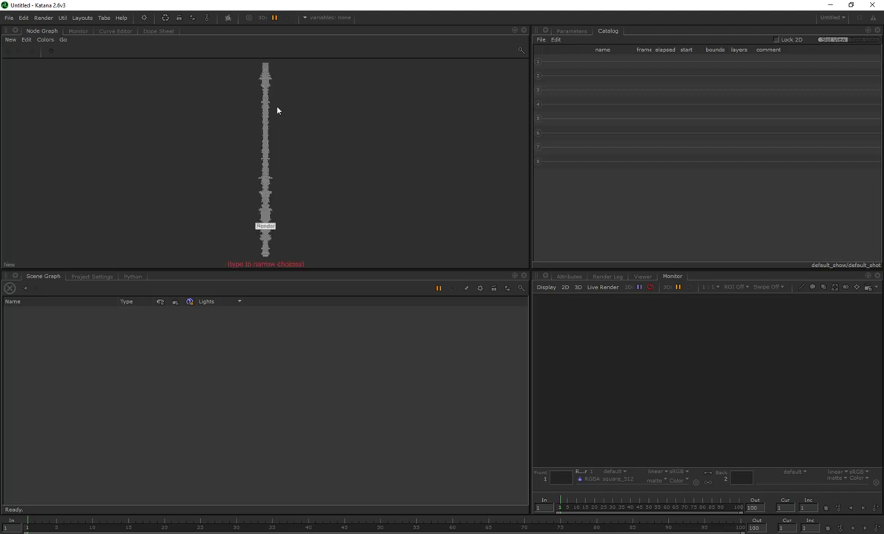
text(al)
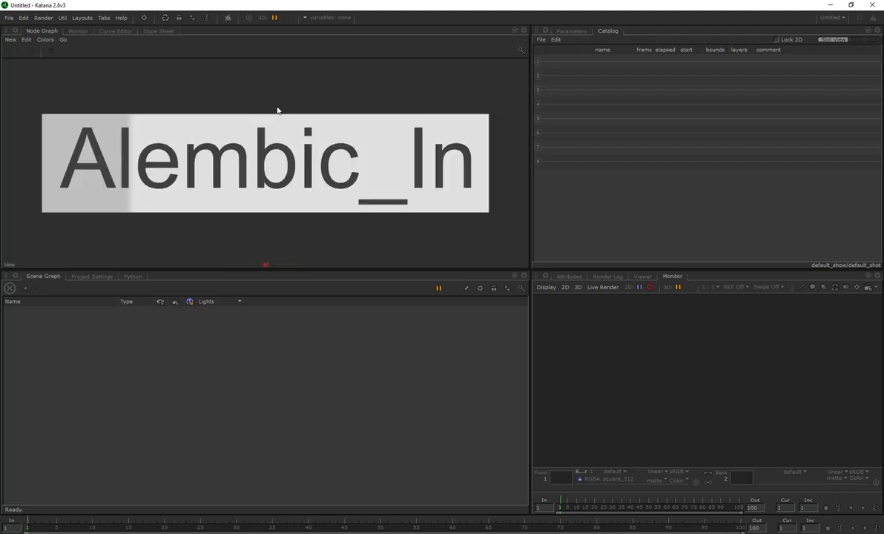
key(Return)
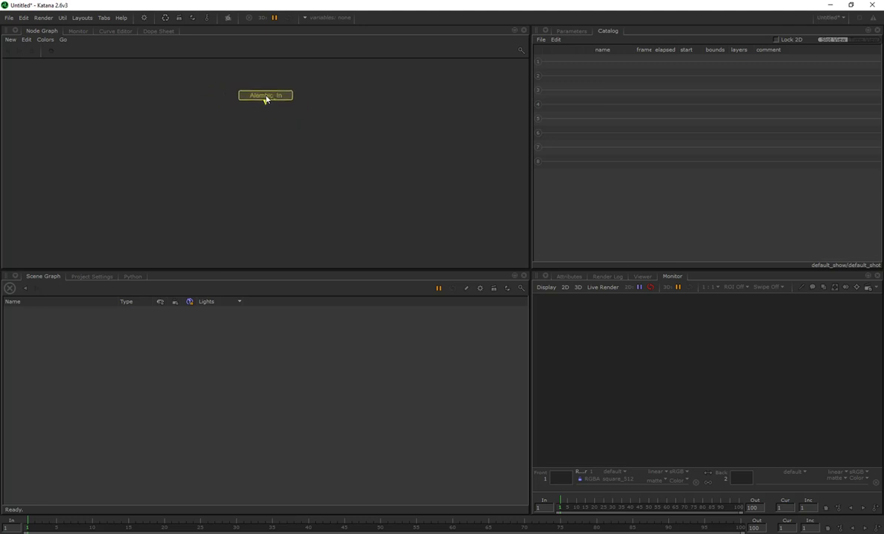
click(267, 98)
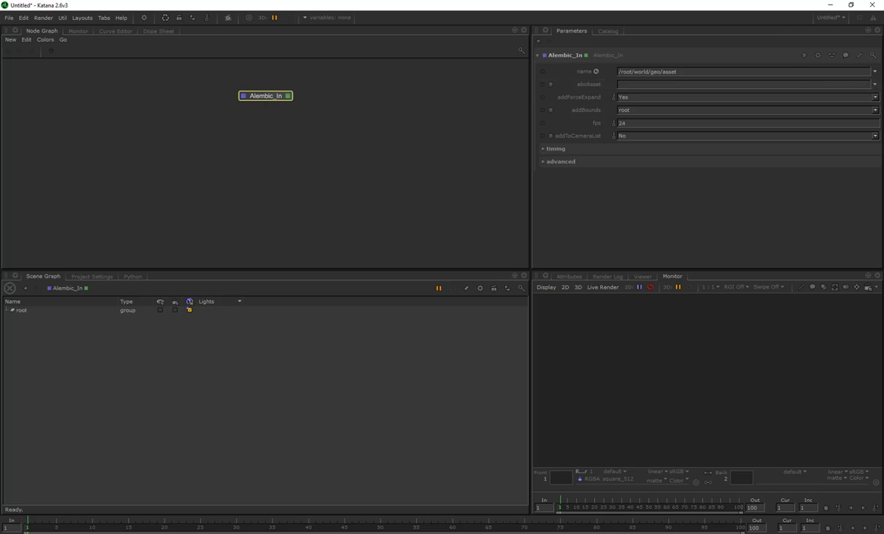
Load F:/katana/creature/CreatureLow.abc as the abcAsset of the Alembic_In node
click(874, 84)
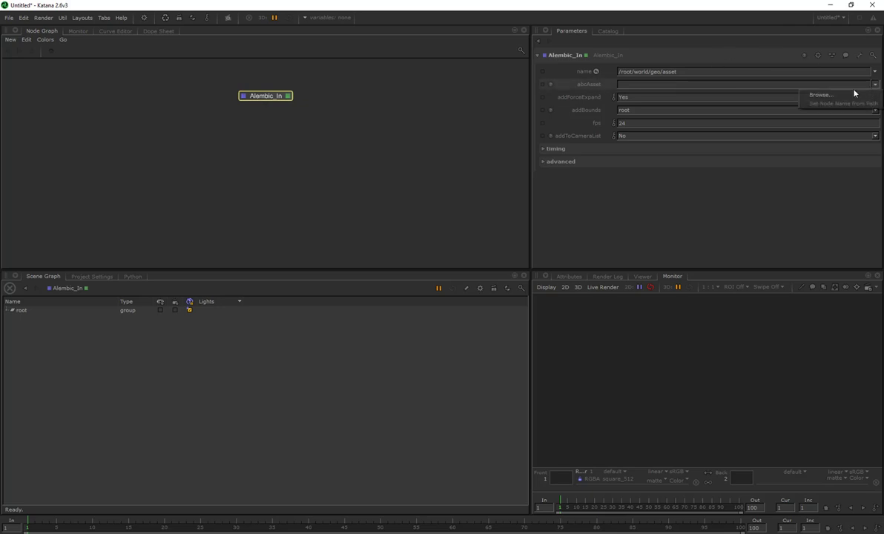
click(850, 94)
click(369, 214)
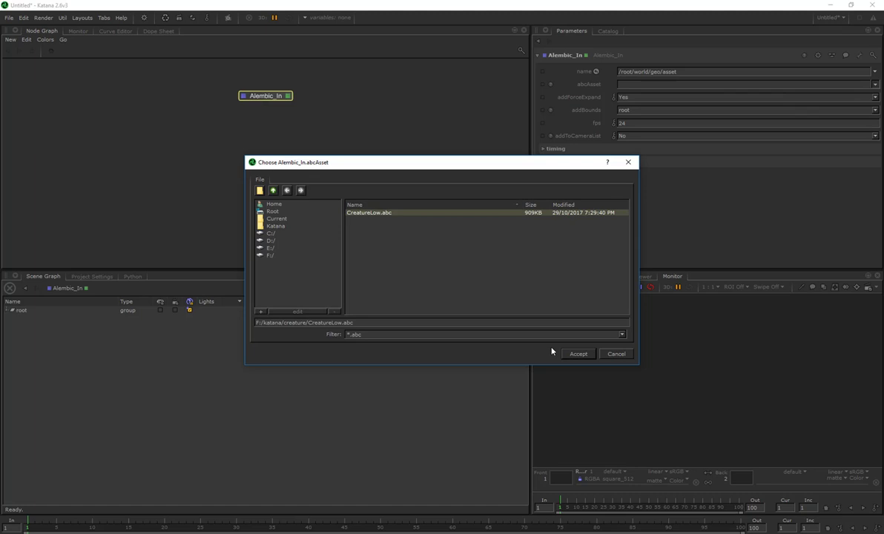
click(586, 353)
Shift the Alembic_In node aside and add a CameraCreate node next to it
drag(275, 98, 253, 98)
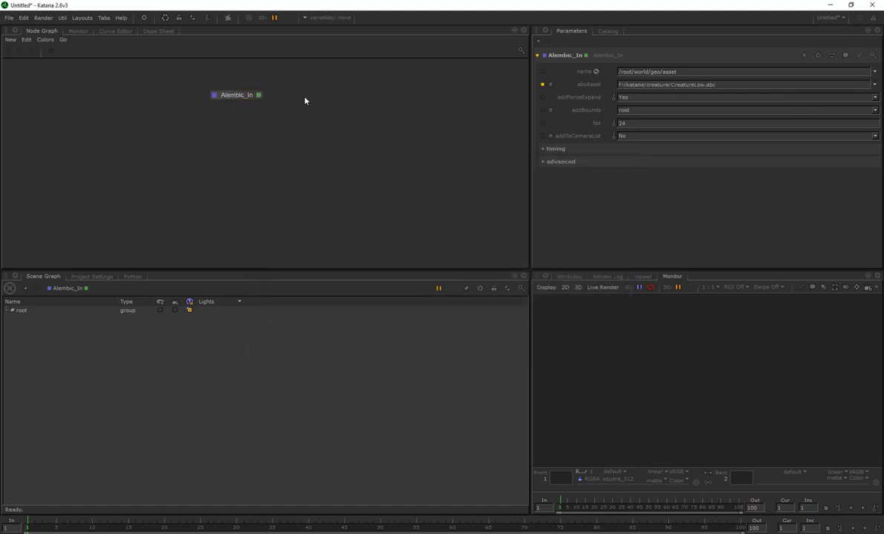
key(Tab)
text(ca)
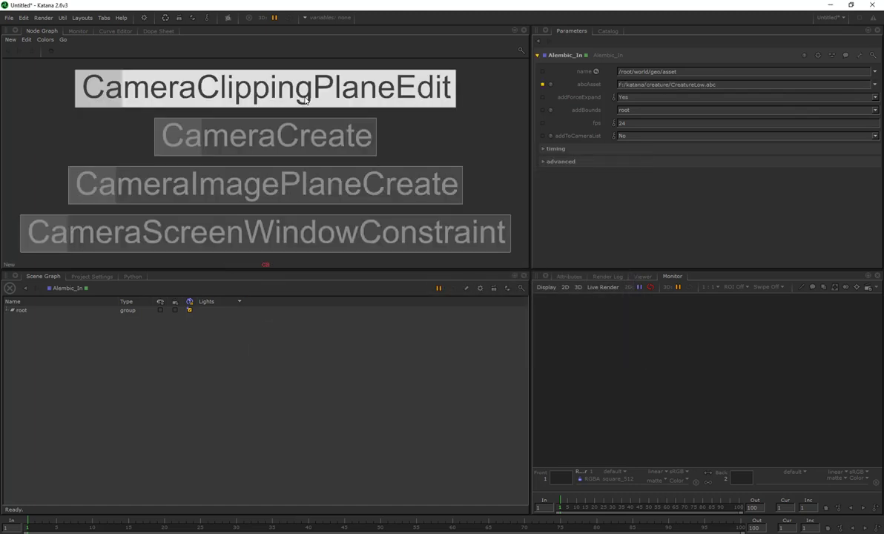
key(Down)
key(Return)
click(341, 95)
Add a Merge node below and connect the Alembic_In and CameraCreate outputs to it
key(Tab)
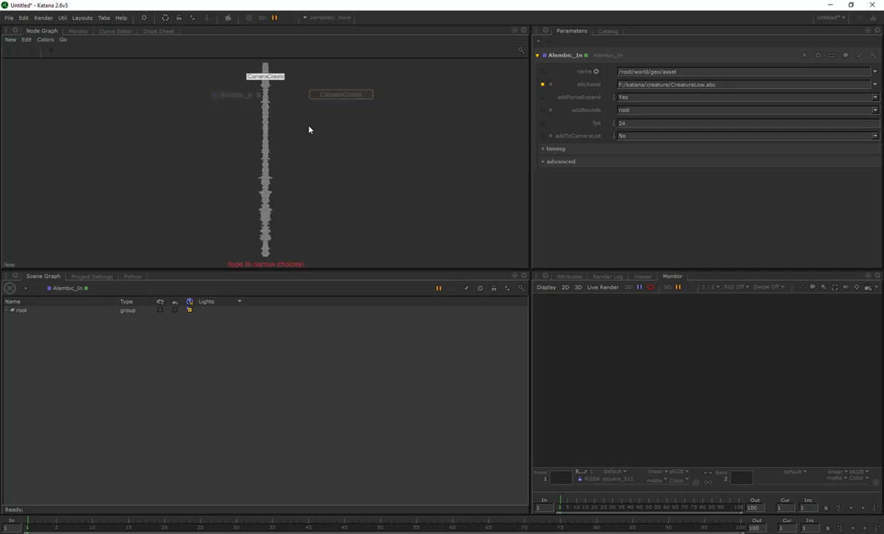
text(merge)
key(Return)
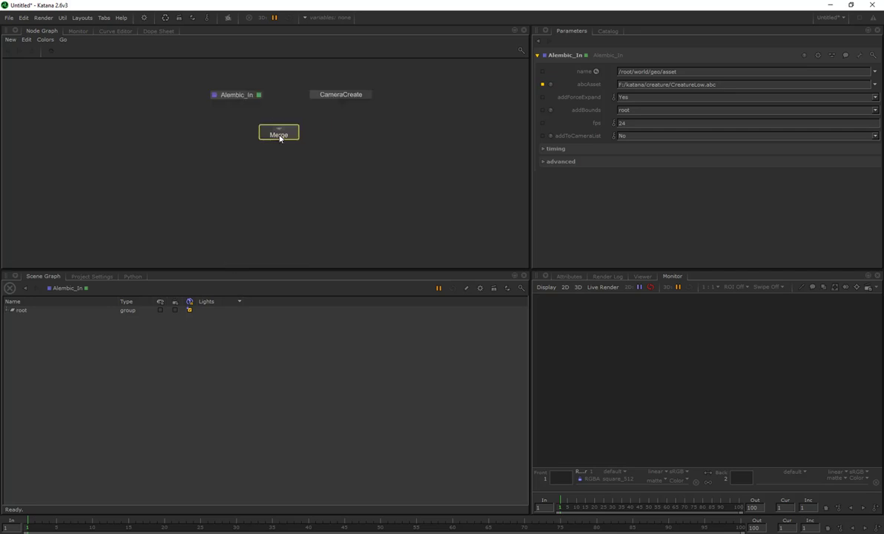
click(234, 97)
drag(237, 104, 279, 129)
click(344, 97)
drag(340, 104, 279, 130)
key(Tab)
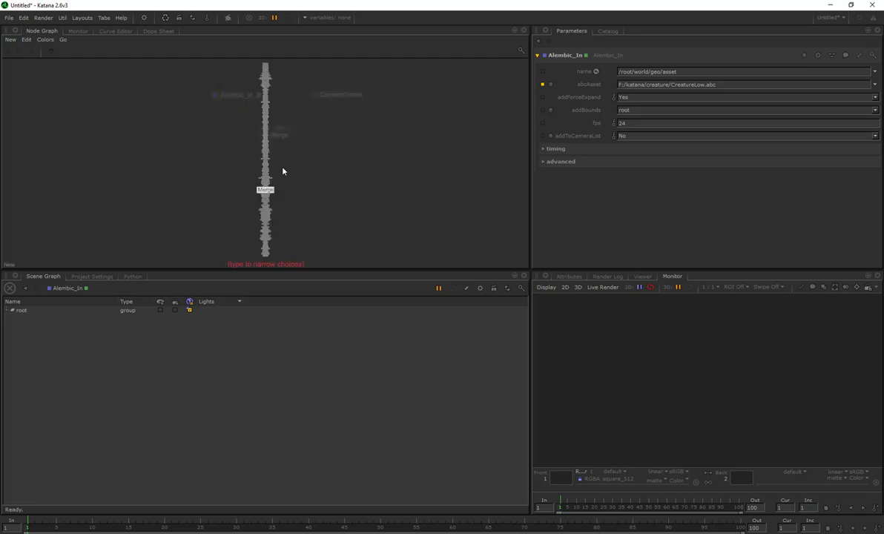
text(re)
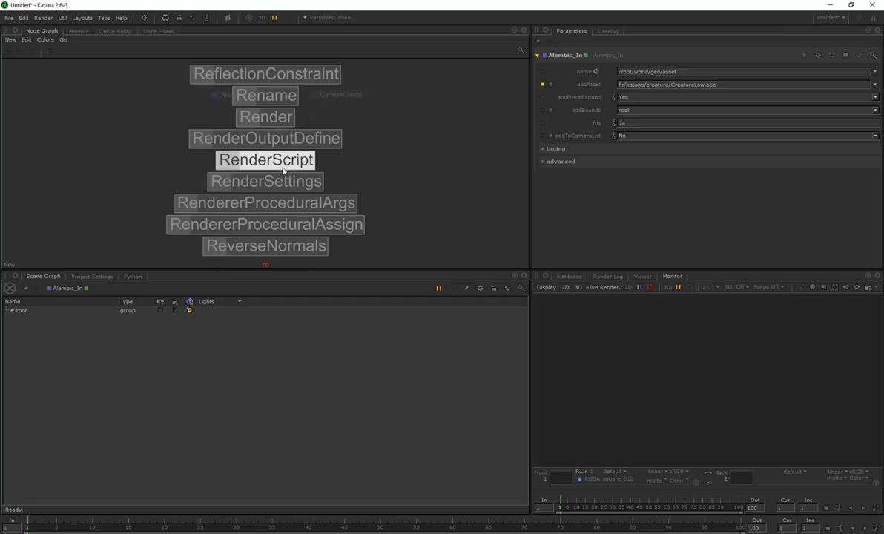
click(282, 169)
key(Delete)
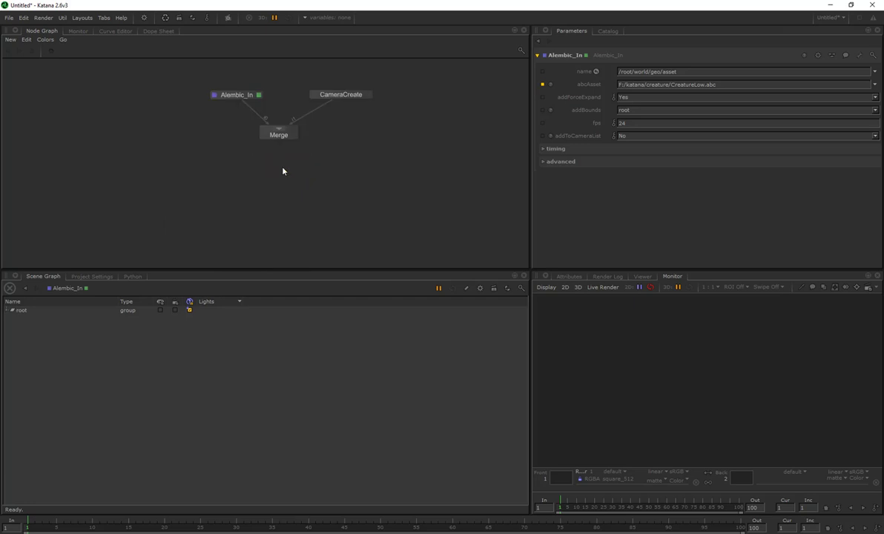
Add a RenderSettings node below the Merge node and connect the Merge output to its input
key(Tab)
text(rend)
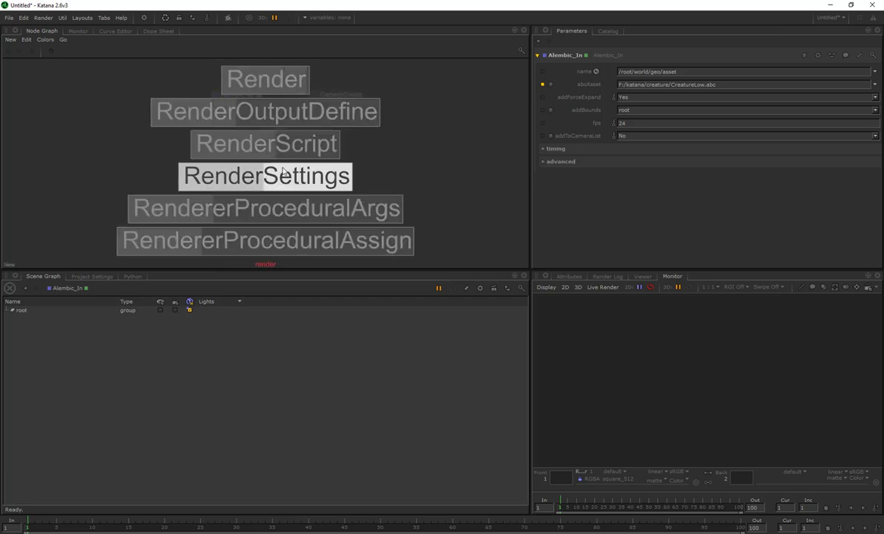
click(283, 170)
click(278, 187)
click(281, 156)
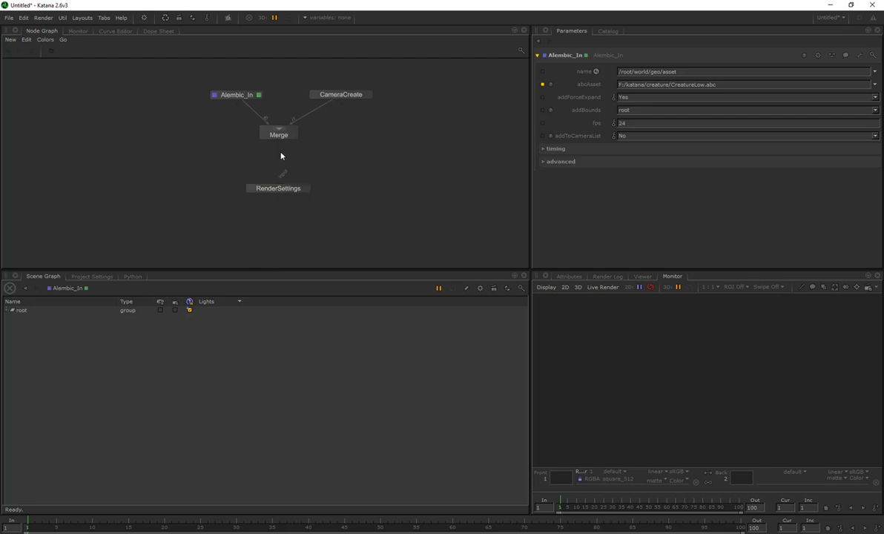
drag(279, 147, 278, 187)
Add a PrmanGlobalStatements node below RenderSettings and connect the two nodes
key(Tab)
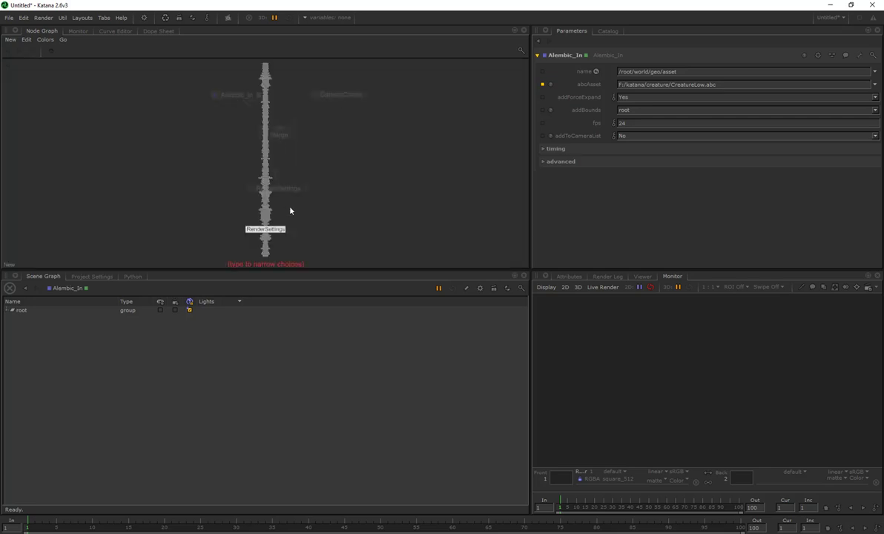
text(prmanglo)
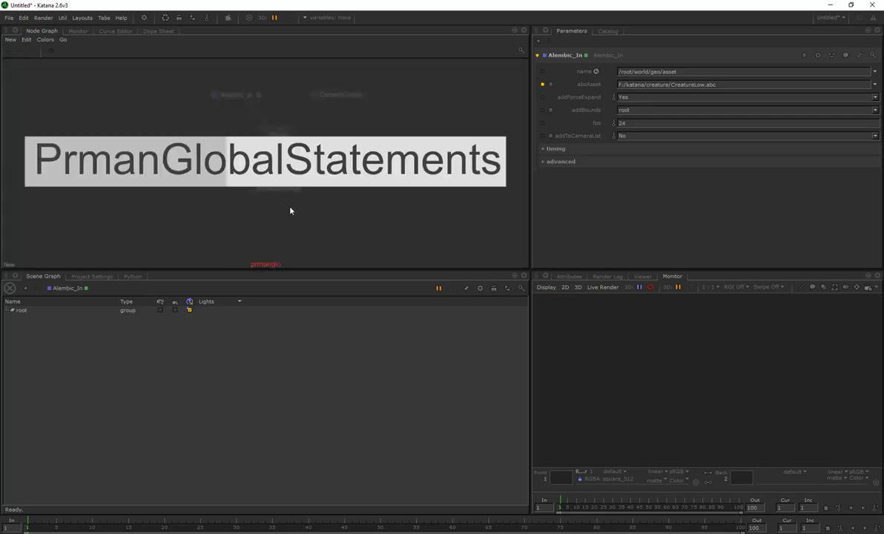
key(Return)
click(279, 218)
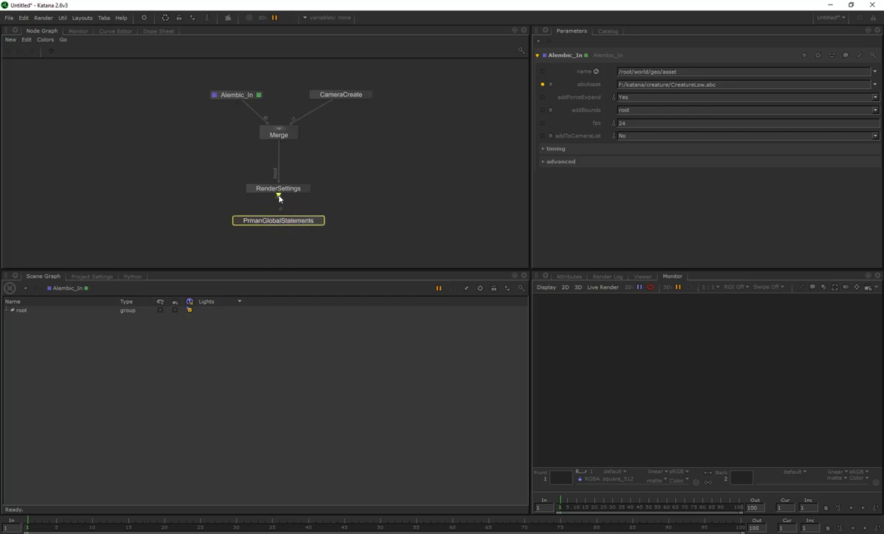
drag(278, 195, 280, 219)
click(281, 198)
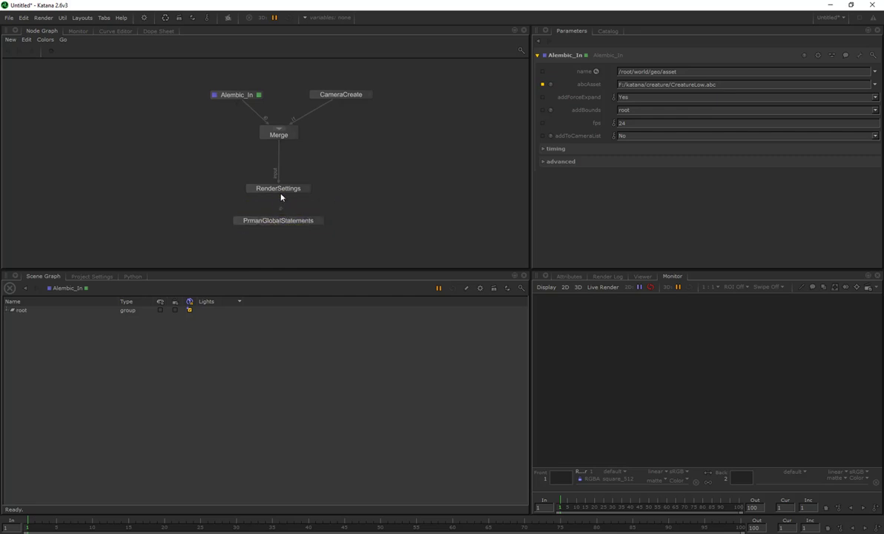
Add a Render node at the end of the chain, fed by PrmanGlobalStatements
key(Tab)
text(rendere)
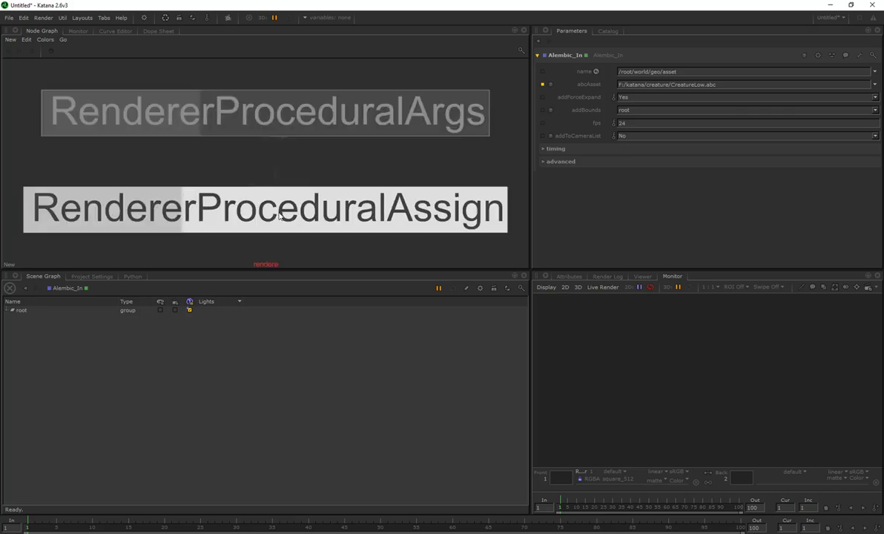
key(BackSpace)
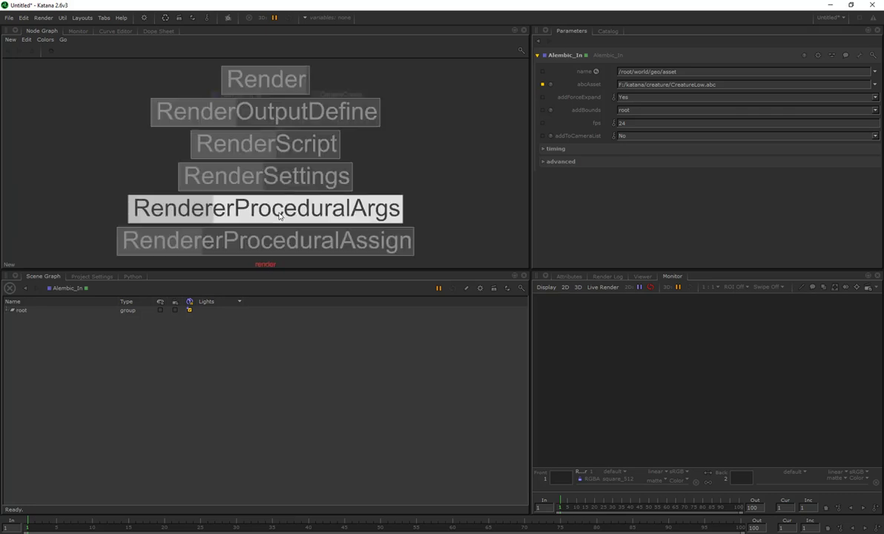
key(Up)
key(Up)
key(Up)
key(Up)
key(Return)
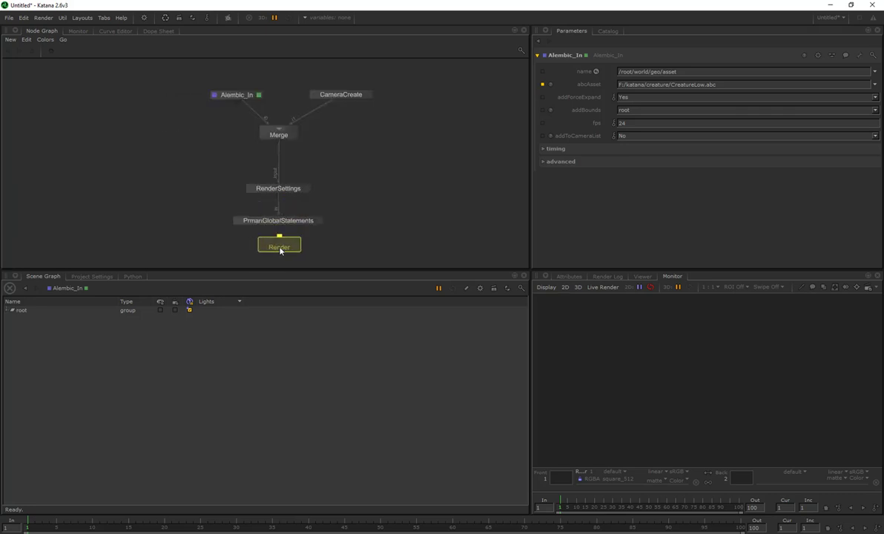
click(276, 251)
Set the incremental option in the hider settings of PrmanGlobalStatements to Yes
double_click(291, 224)
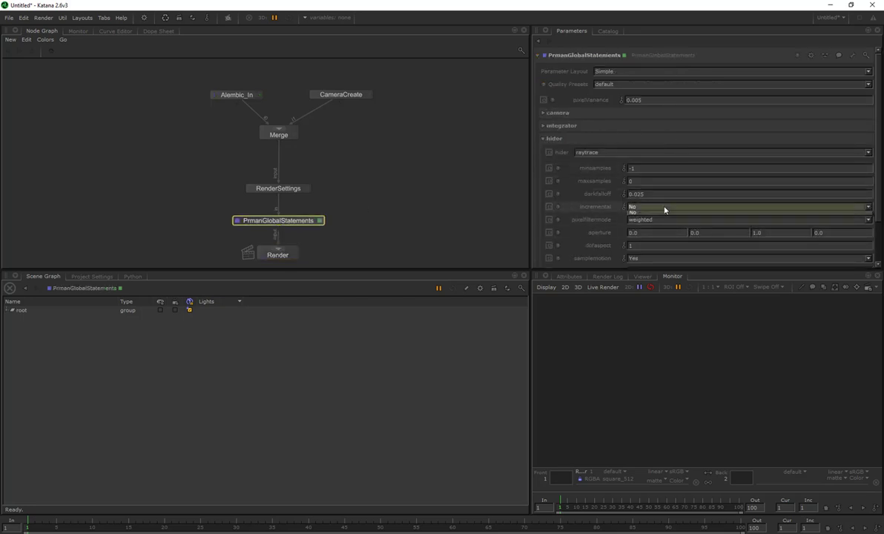
click(662, 207)
click(646, 215)
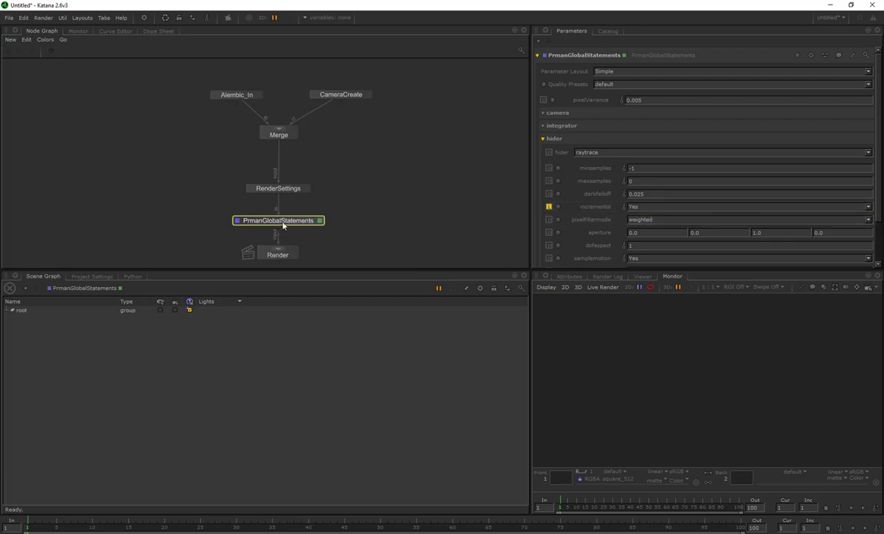
Insert a GafferThree node into the connection between Merge and RenderSettings
click(283, 189)
click(282, 136)
key(Tab)
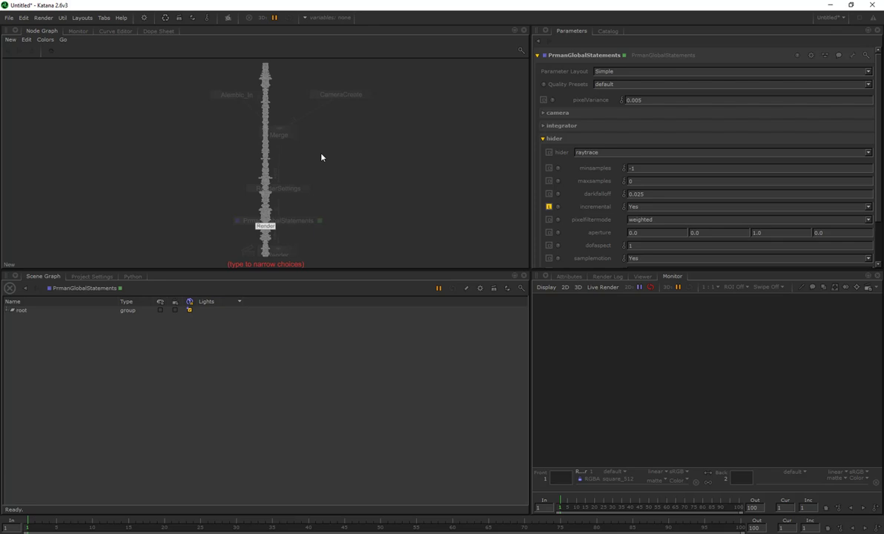
text(Gaffer)
key(Down)
key(Return)
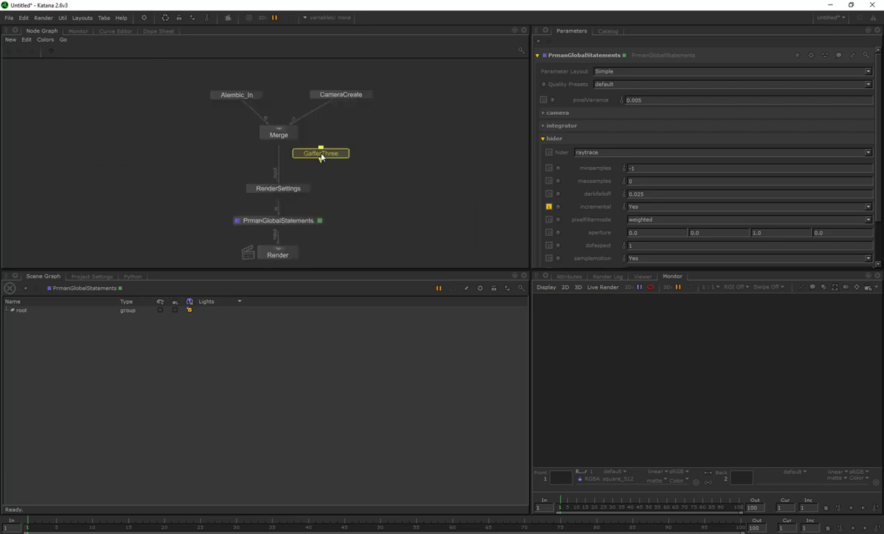
click(278, 163)
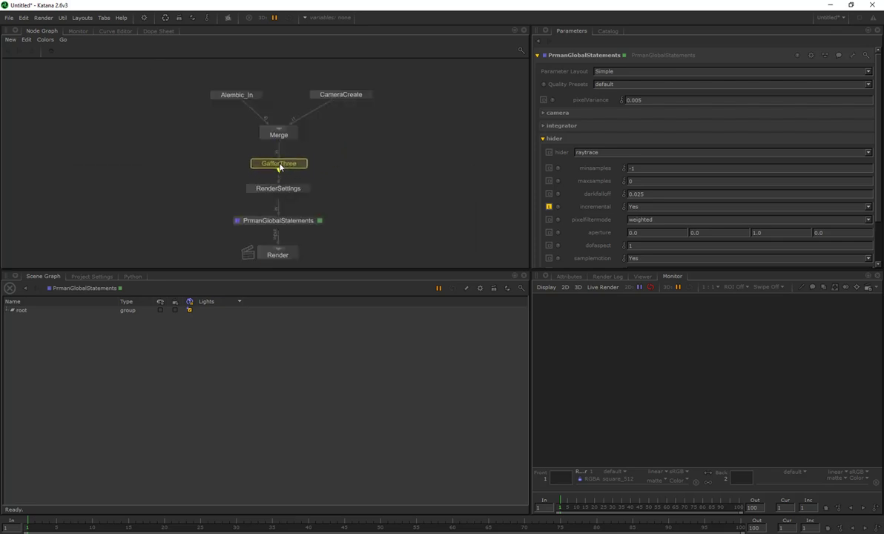
Add a PxrDomeLight to the GafferThree node's light list
right_click(563, 133)
mouse_move(572, 134)
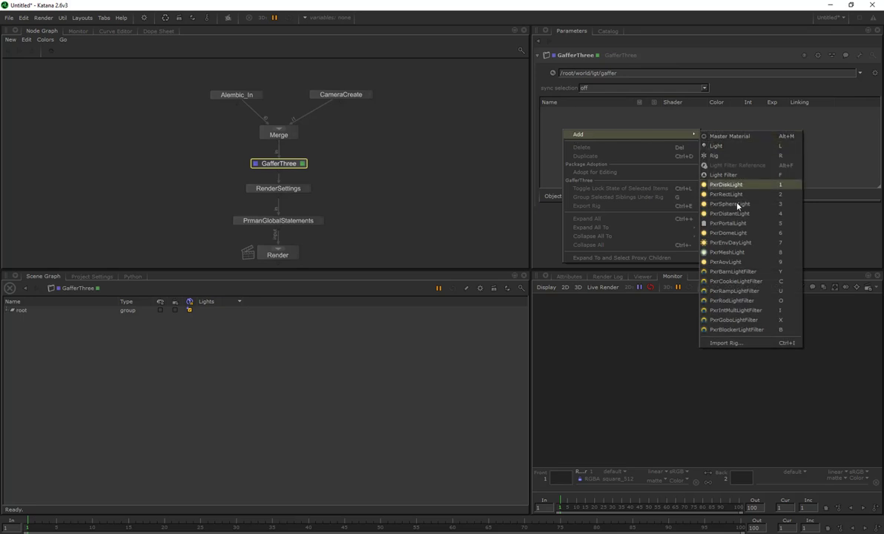
click(741, 242)
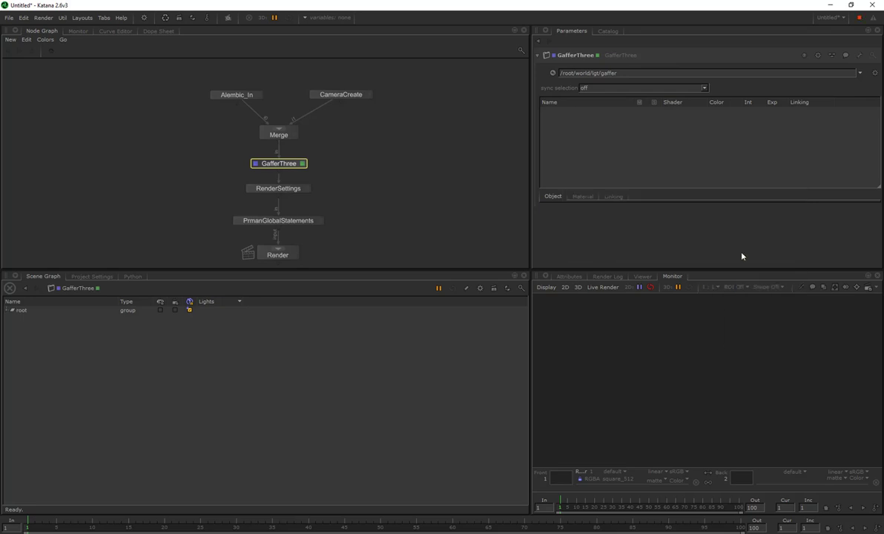
right_click(591, 137)
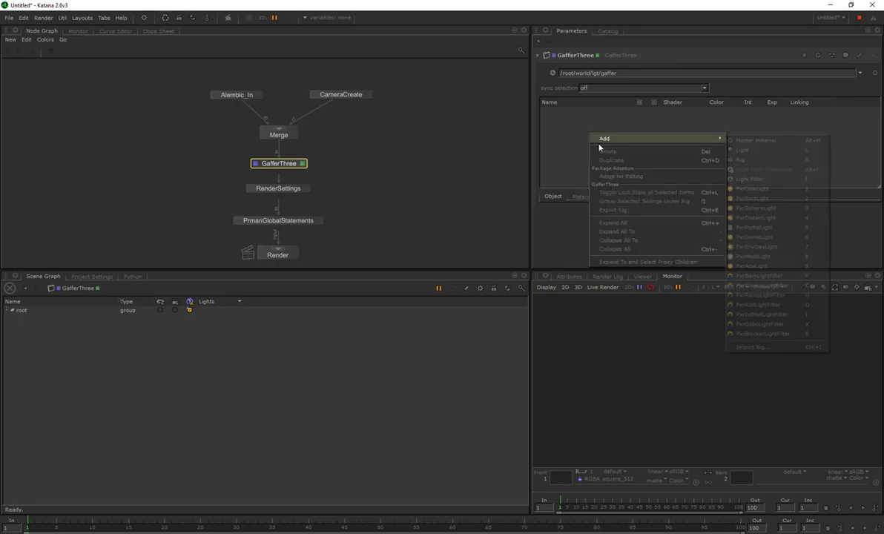
mouse_move(651, 138)
click(754, 237)
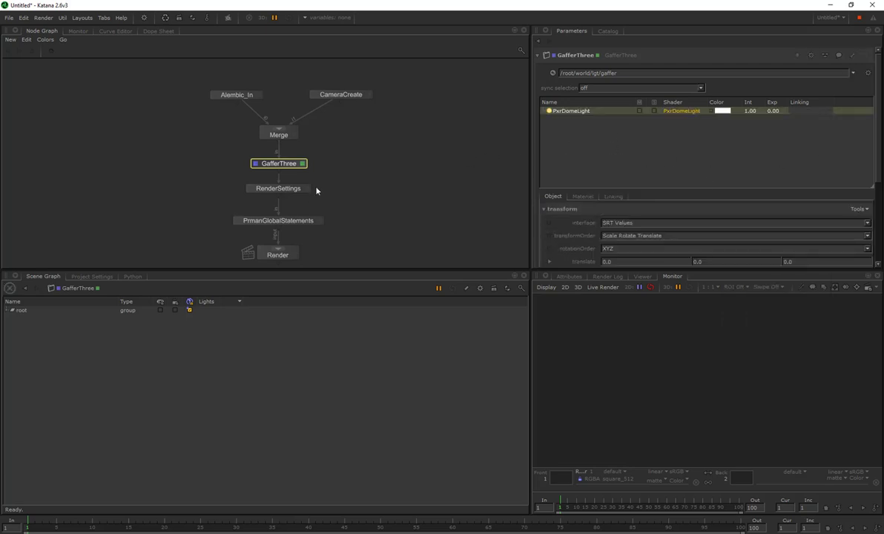
View the scene from the Render node and look through the camera in the viewer
middle_drag(358, 176, 336, 163)
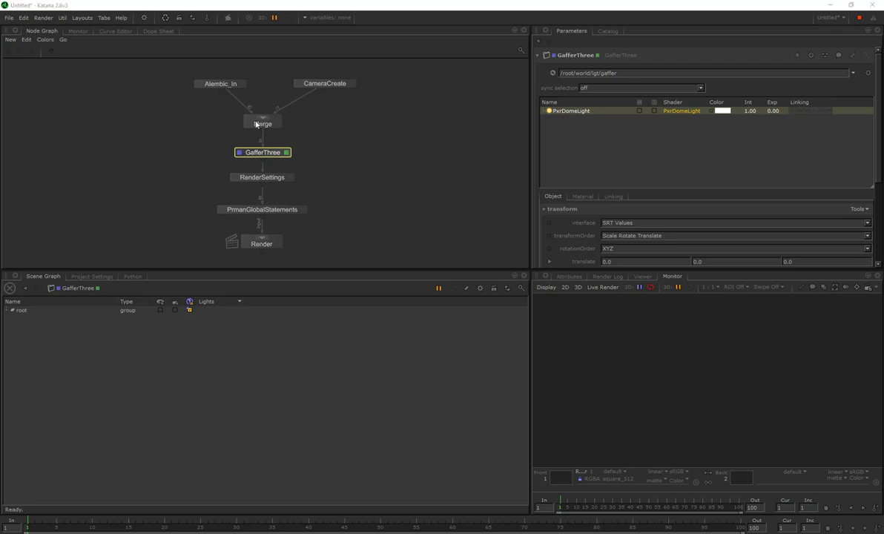
click(245, 245)
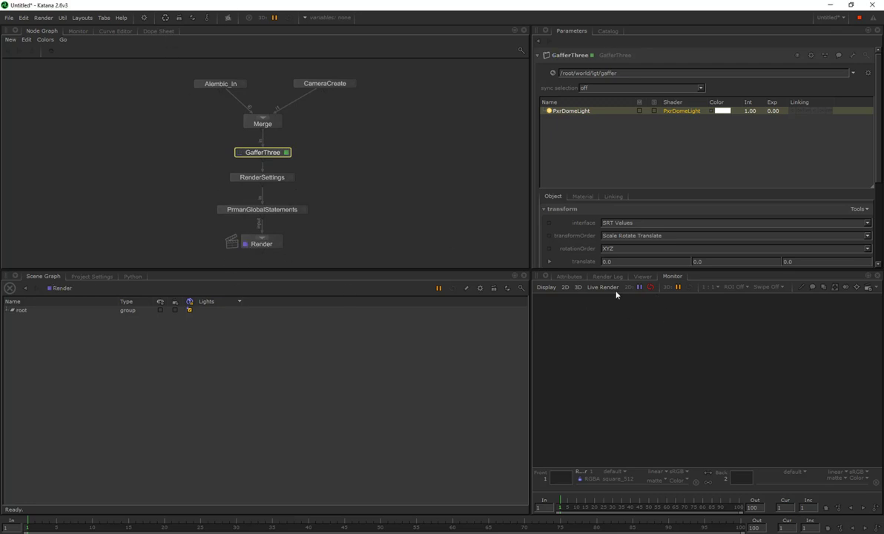
click(638, 277)
click(705, 505)
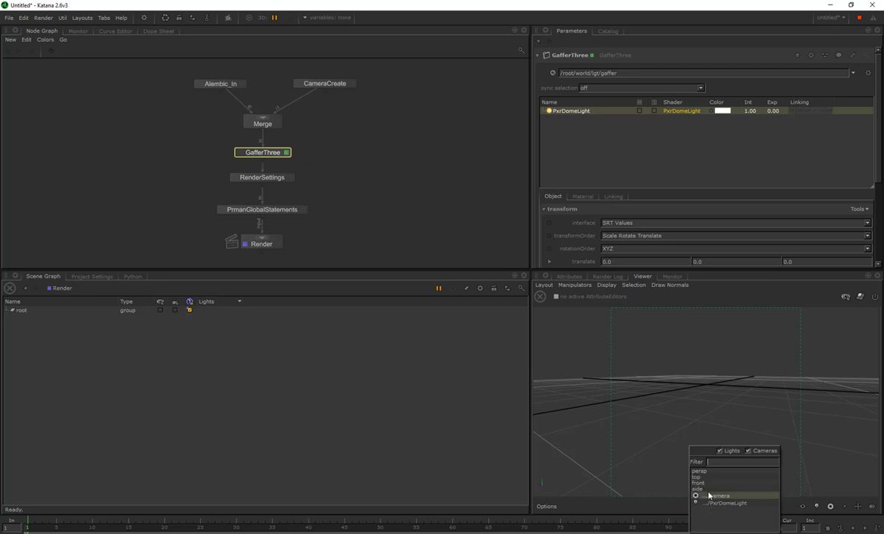
click(706, 494)
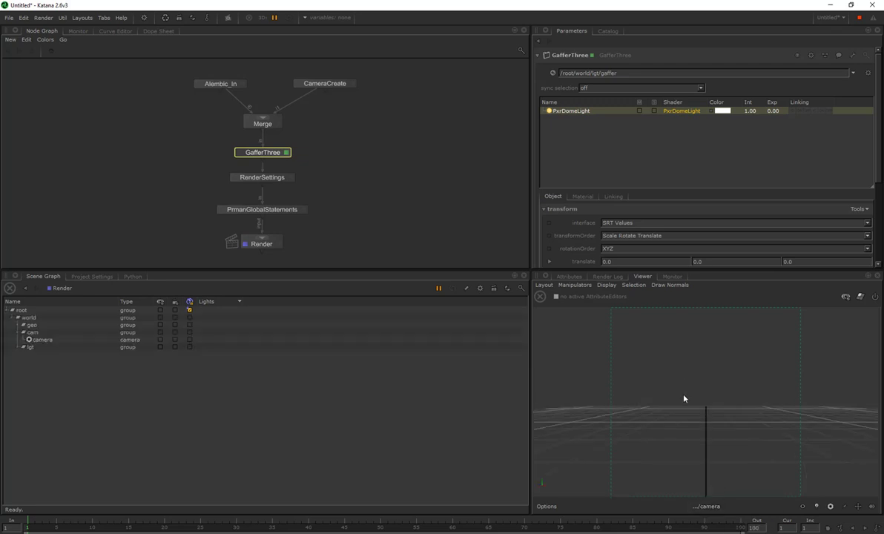
alt+drag(683, 398, 686, 385)
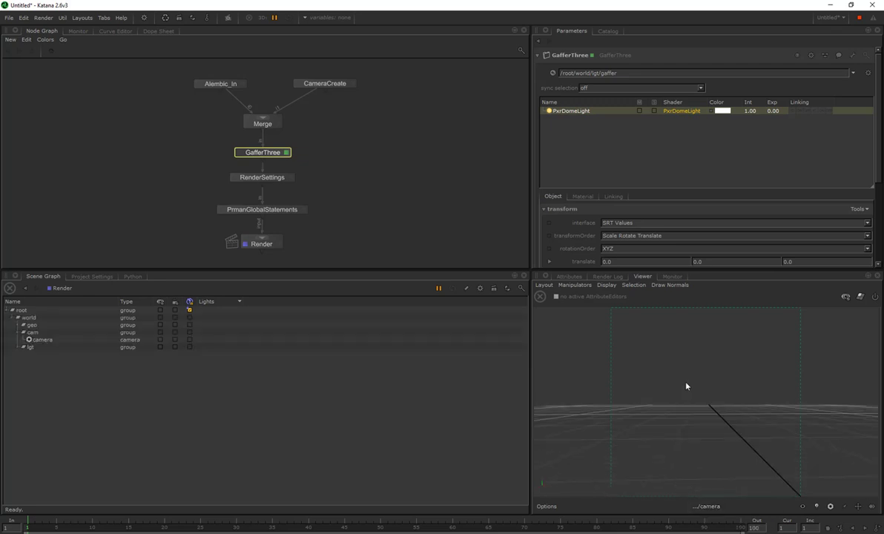
Expand the whole geo branch in the scene graph and frame the entire creature through the camera
click(33, 326)
right_click(32, 325)
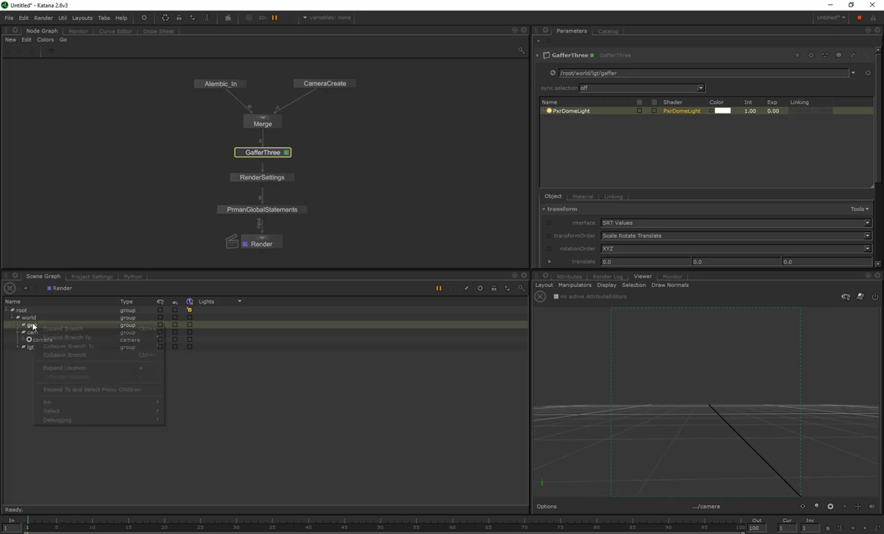
click(58, 330)
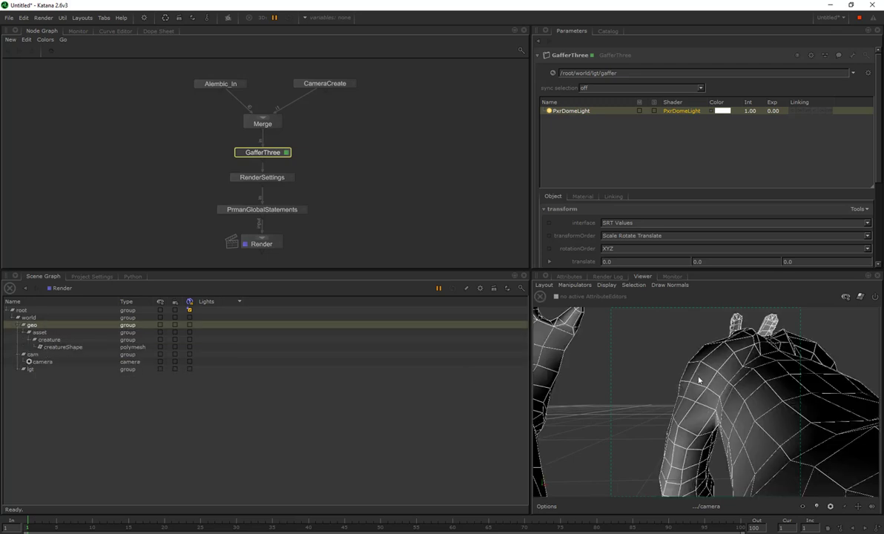
scroll(700, 379, down, 10)
scroll(723, 385, up, 4)
mouse_move(731, 424)
alt+mouse_down()
mouse_move(714, 420)
mouse_move(732, 423)
mouse_move(734, 415)
alt+mouse_up()
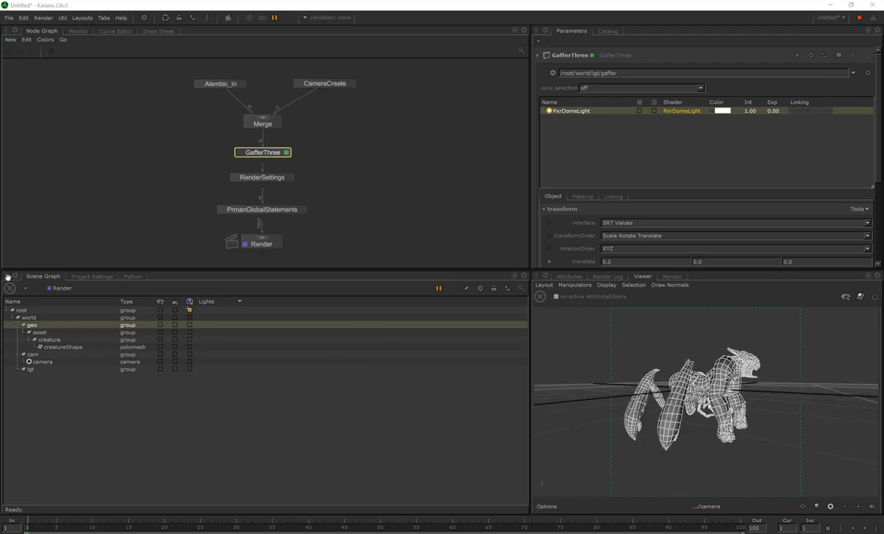
Start a preview render from the Render node and load the result into the monitor's front buffer
click(223, 244)
right_click(261, 249)
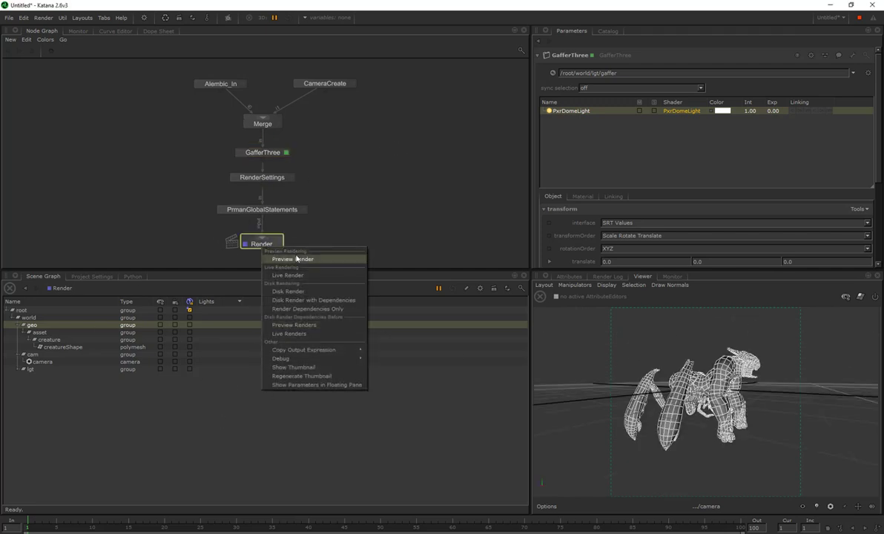
click(296, 256)
click(611, 33)
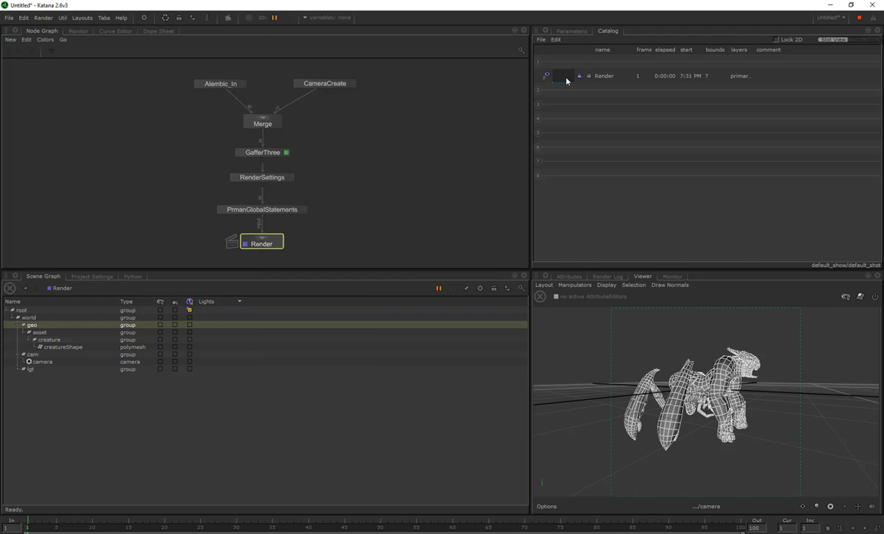
click(673, 277)
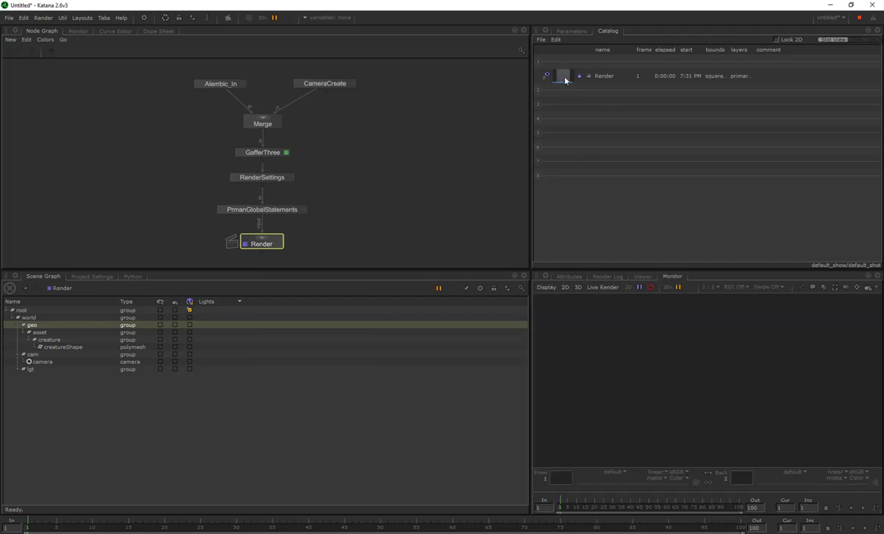
drag(564, 80, 561, 478)
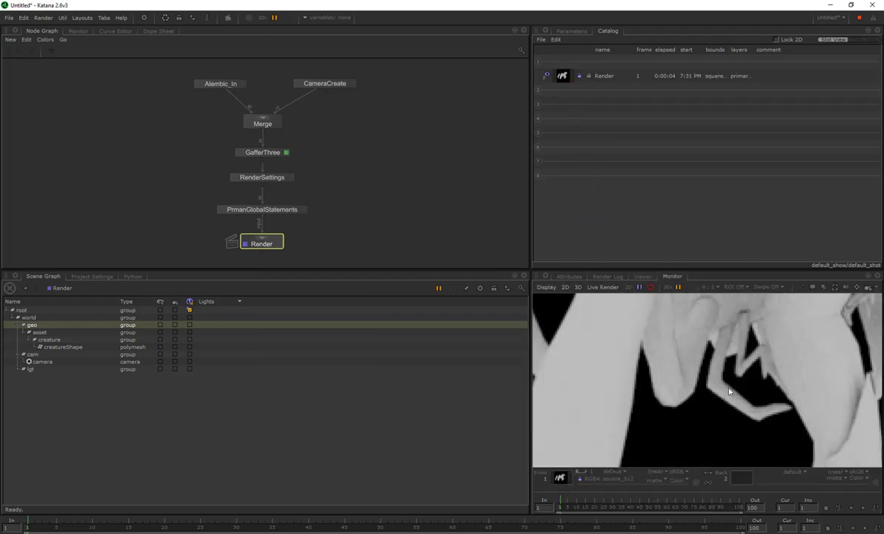
scroll(729, 391, down, 4)
scroll(729, 385, up, 1)
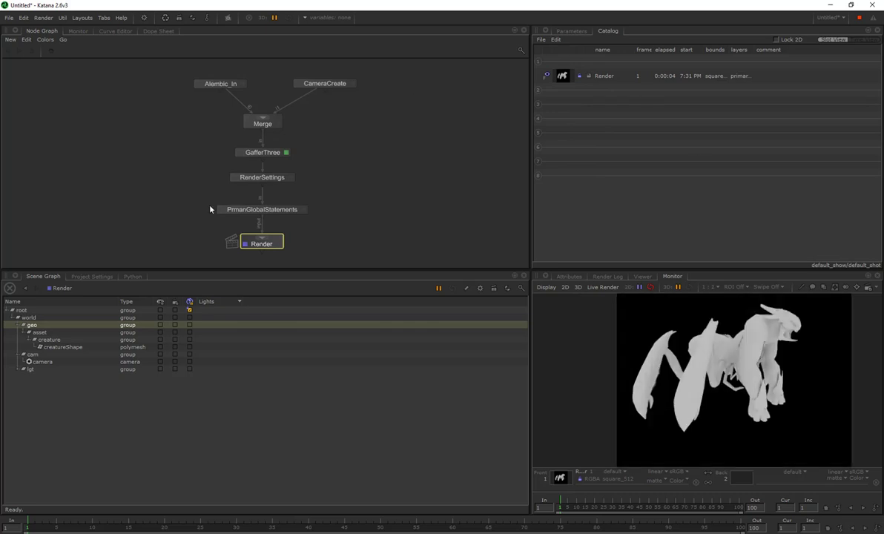
Set the PxrDomeLight's Camera Visibility to Yes in the GafferThree node's prmanStatements
click(261, 154)
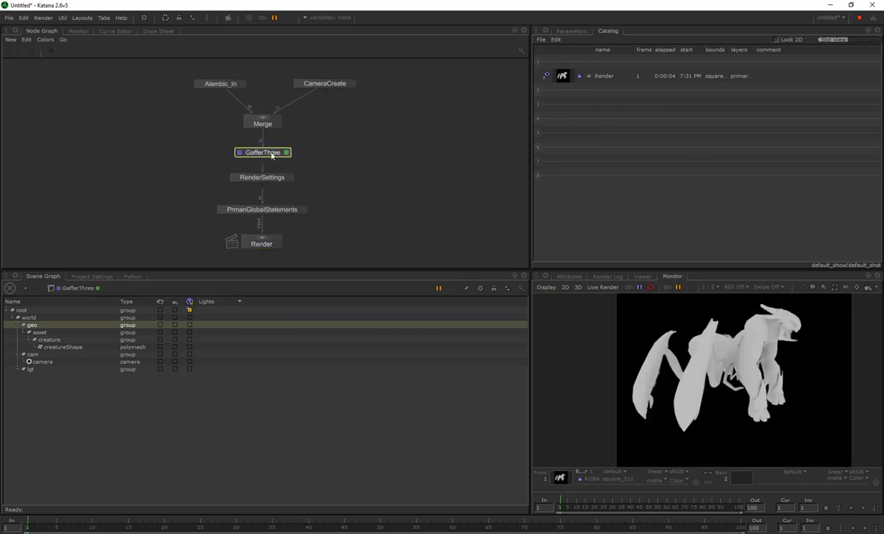
click(570, 31)
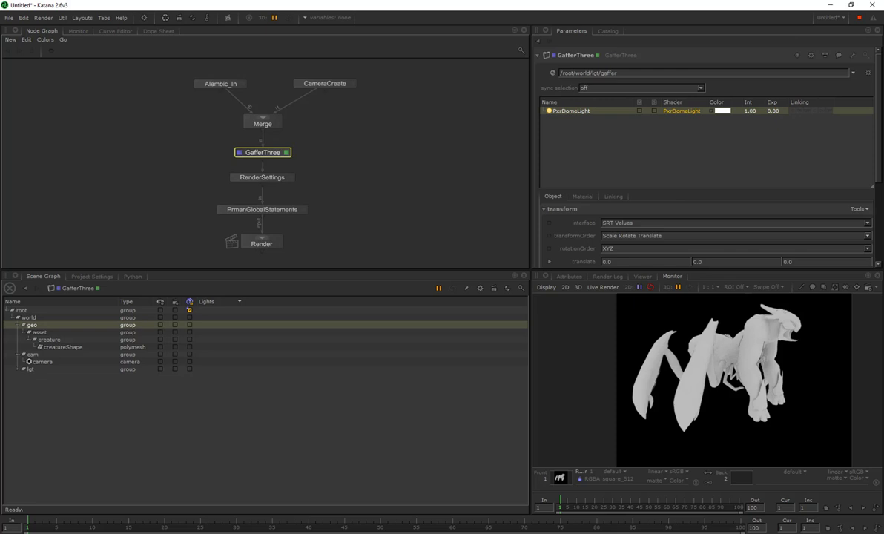
drag(879, 154, 881, 218)
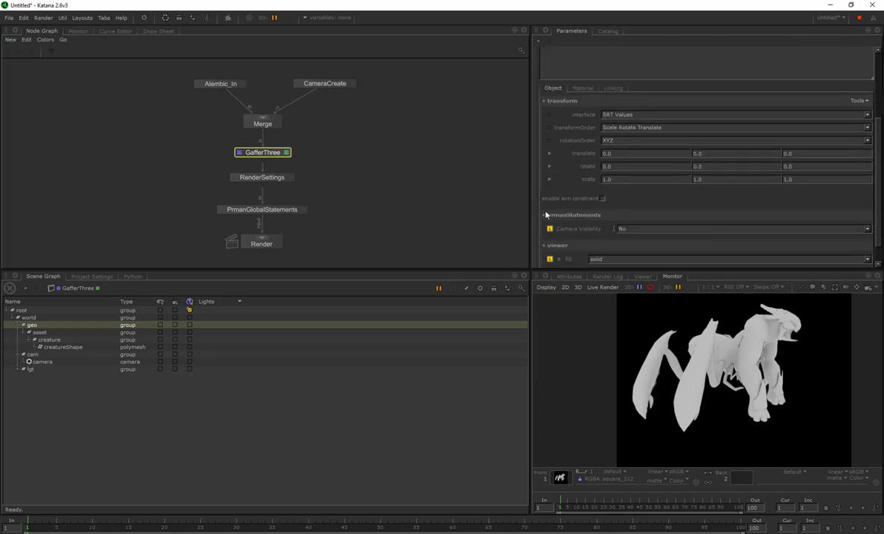
click(627, 228)
click(627, 221)
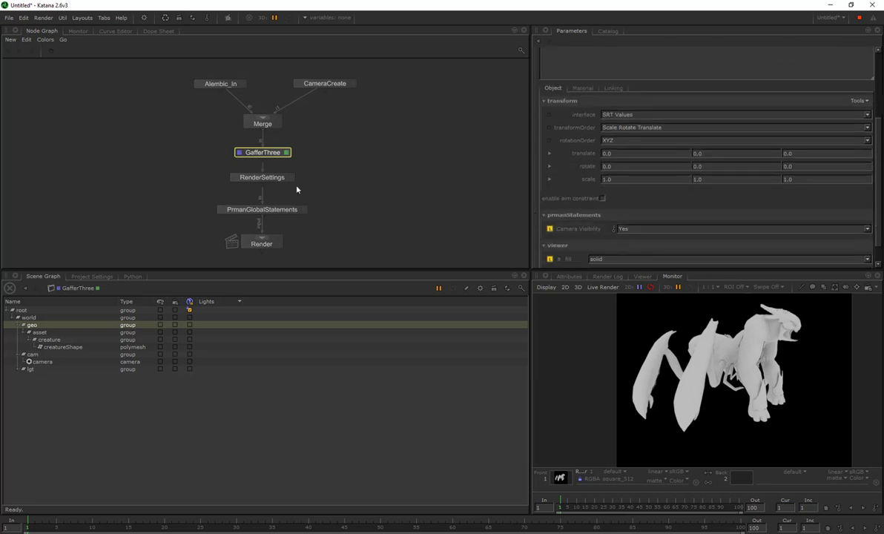
Run a new preview render from the Render node with the catalog shown
click(260, 245)
click(608, 31)
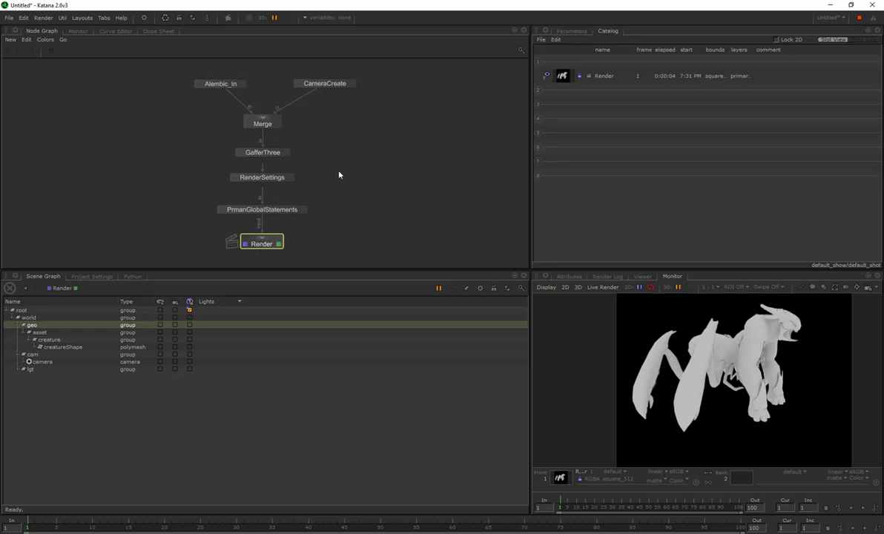
right_click(249, 239)
click(266, 250)
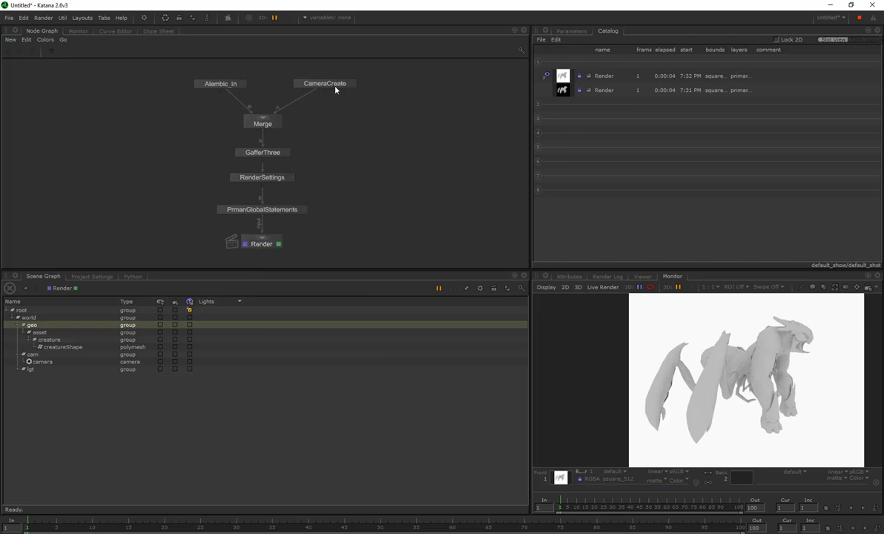
Add a NetworkMaterial node beside the chain and connect it to a new input of the Merge node
scroll(373, 121, down, 1)
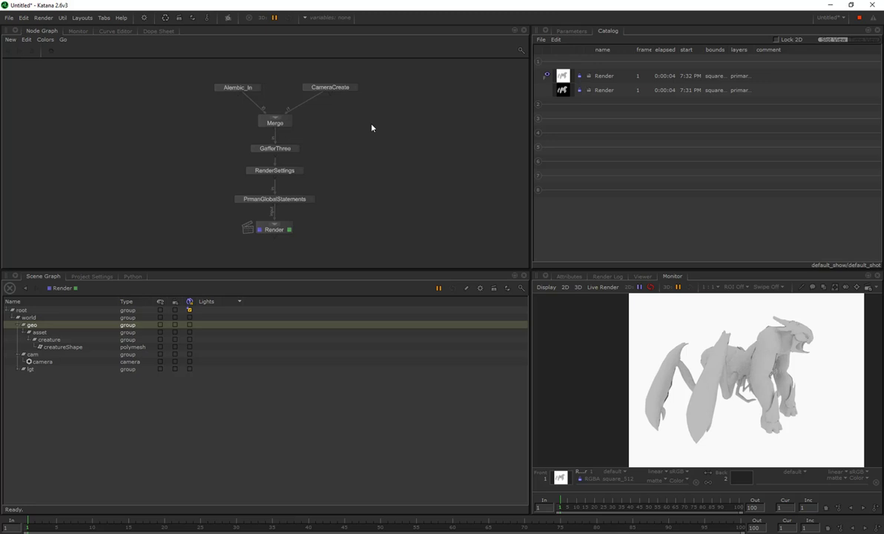
key(Tab)
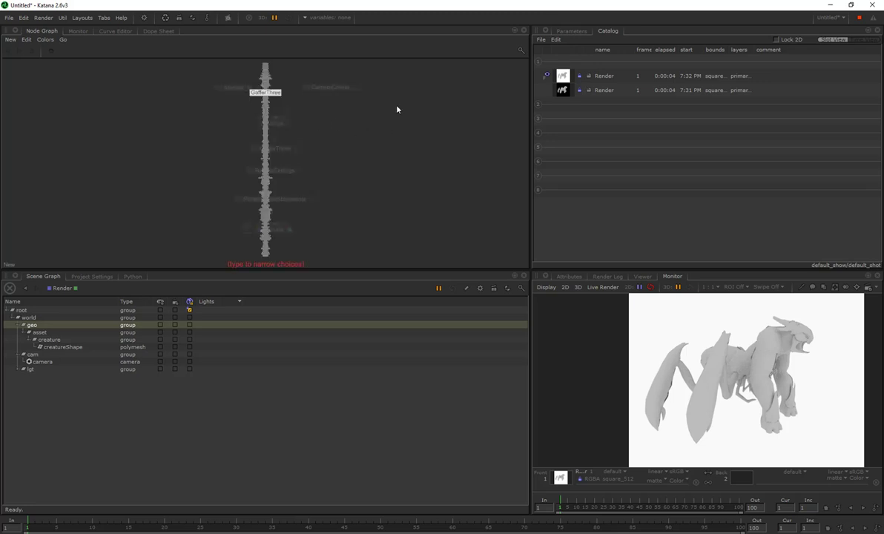
text(net)
key(Return)
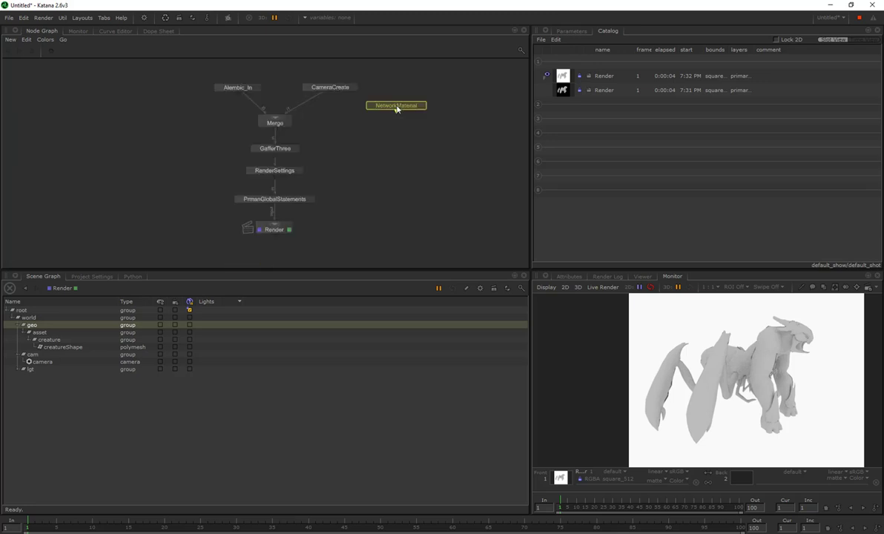
click(401, 121)
drag(403, 128, 275, 119)
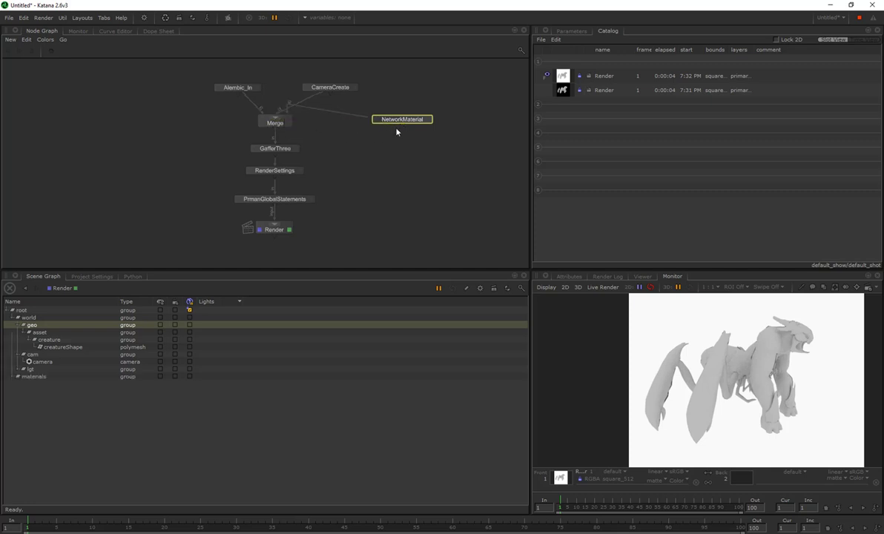
Add a PrmanShadingNode above NetworkMaterial and set its node type to PxrDisney
key(Tab)
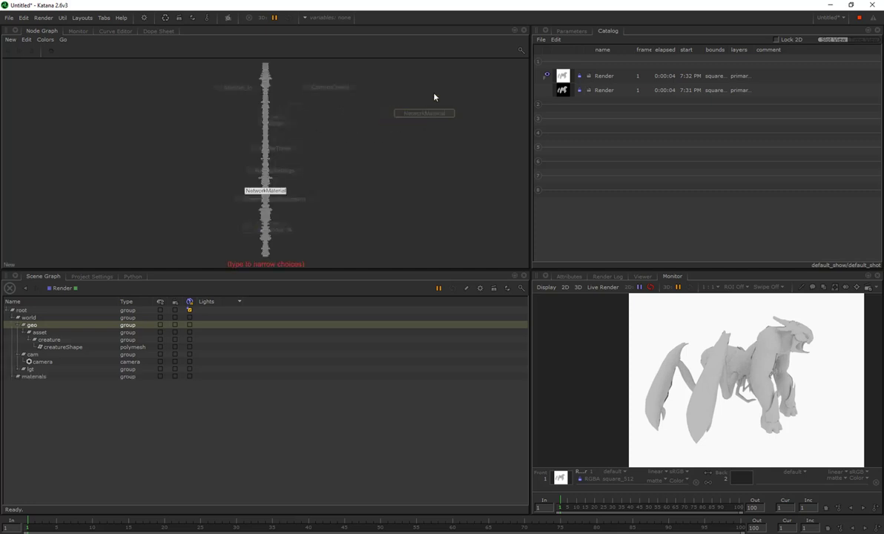
text(prmans)
key(Return)
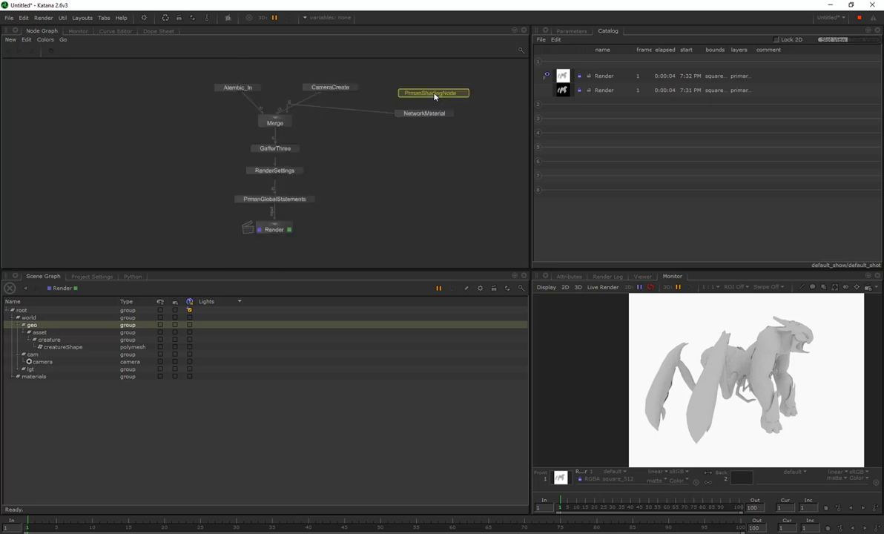
click(434, 93)
click(417, 84)
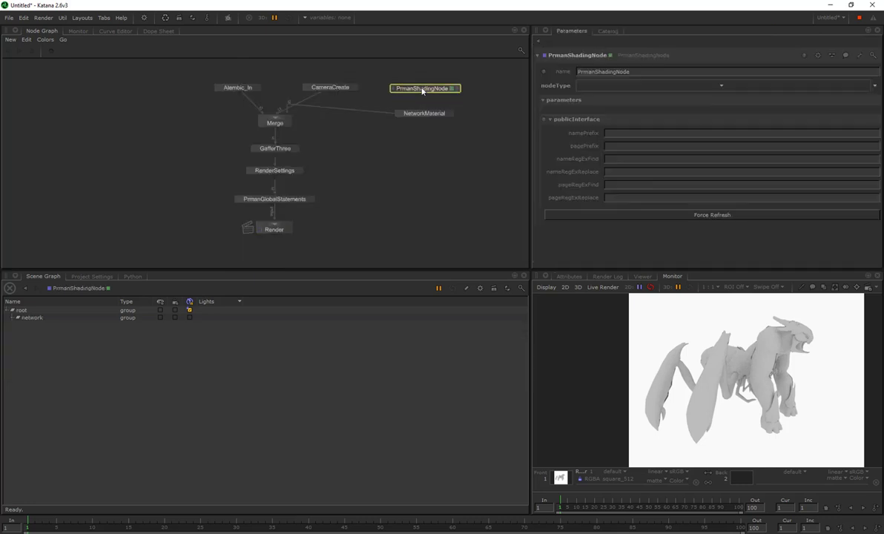
click(717, 90)
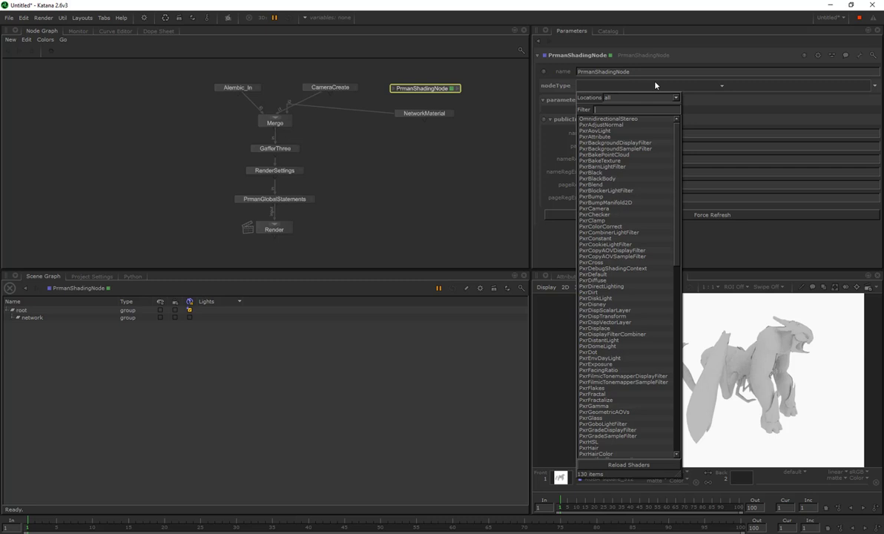
click(593, 304)
Add a prmanBxdf terminal to NetworkMaterial and connect the PrmanShadingNode's out port to it
click(427, 113)
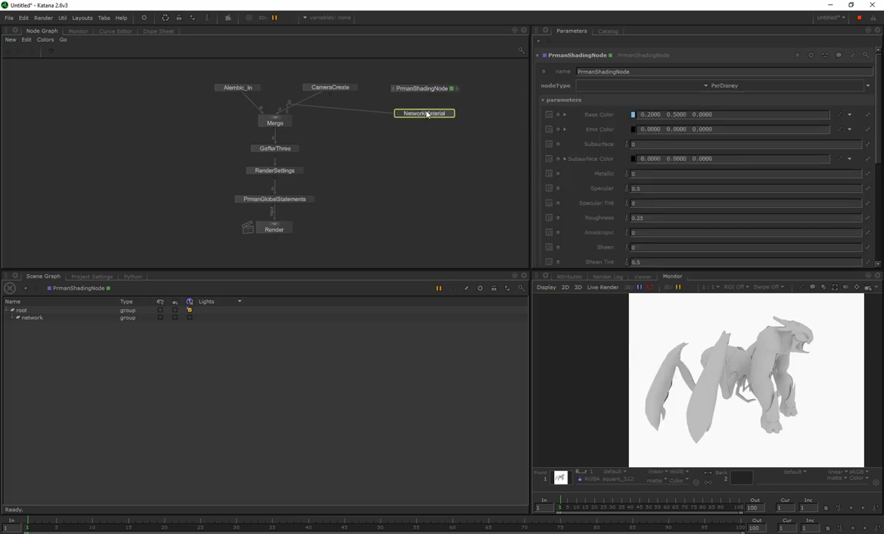
key(e)
key(v)
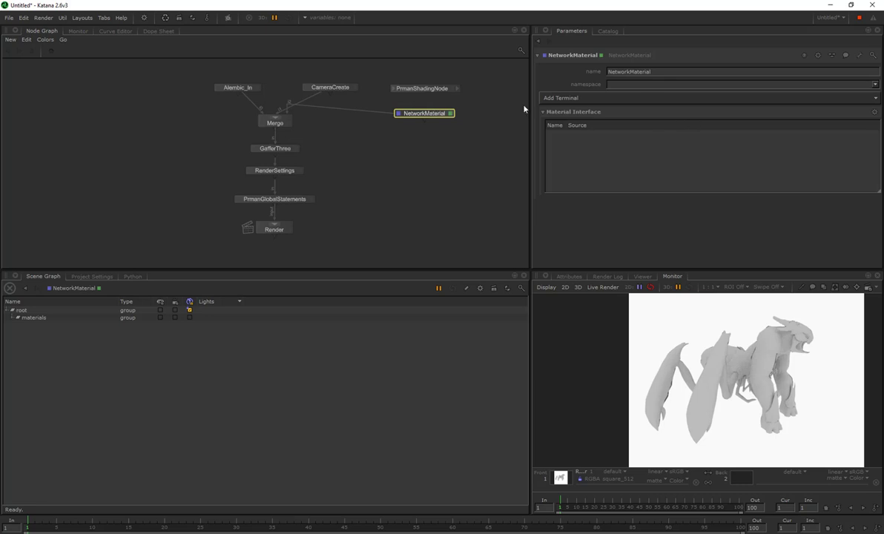
click(579, 97)
click(579, 117)
click(457, 90)
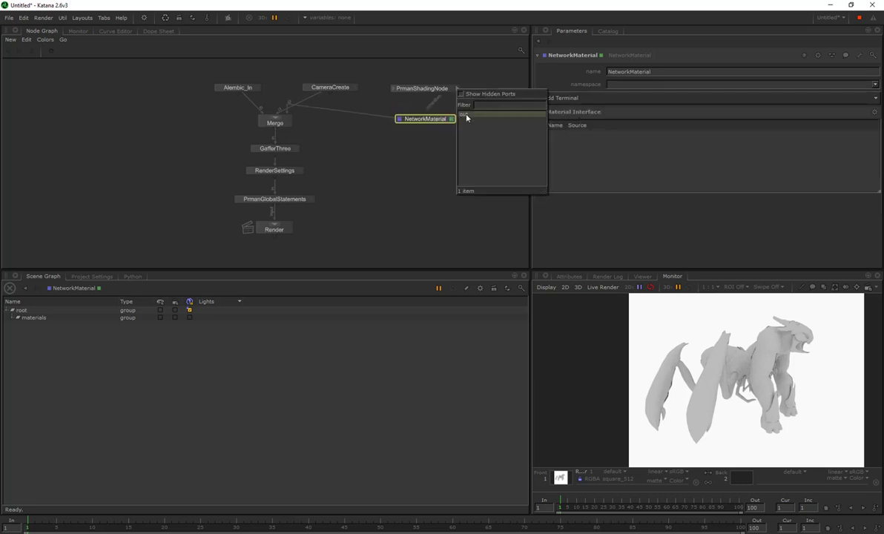
click(464, 114)
click(427, 115)
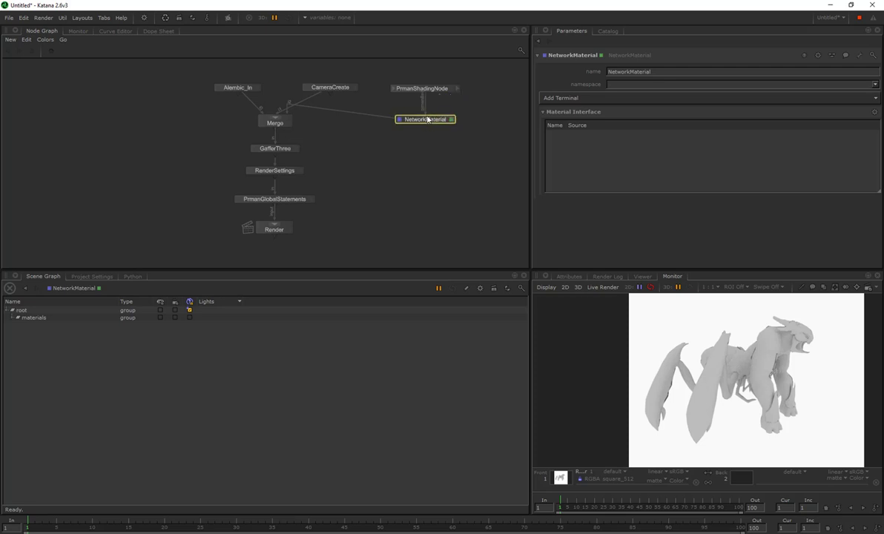
click(404, 88)
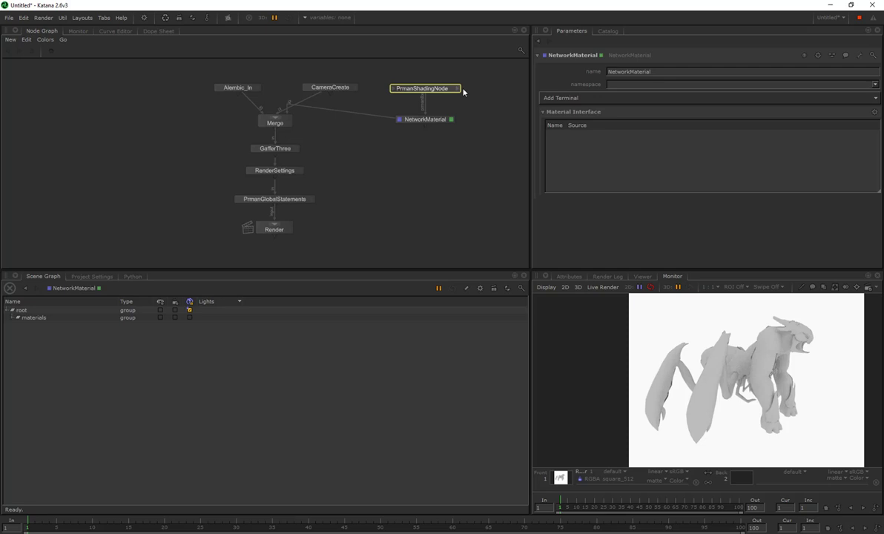
Add a second PrmanShadingNode above the existing PrmanShadingNode and show its parameters
scroll(464, 89, up, 3)
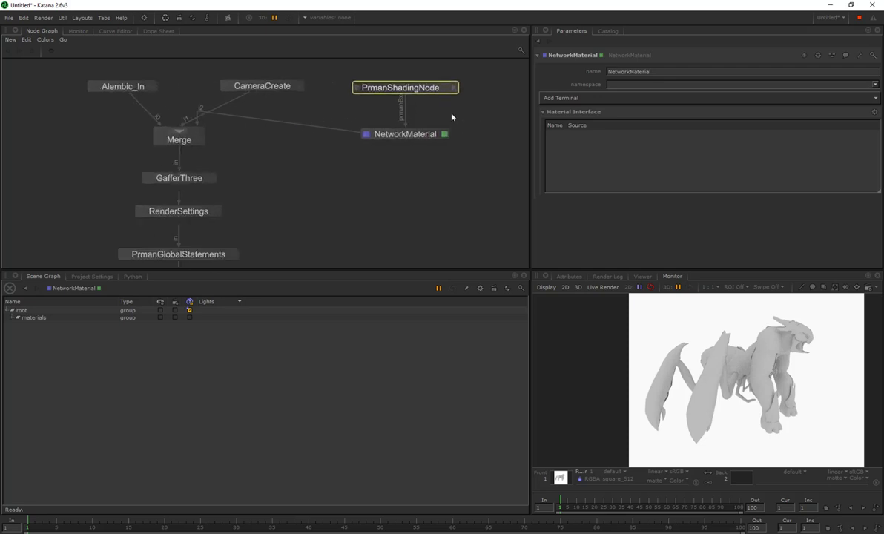
middle_drag(414, 111, 411, 156)
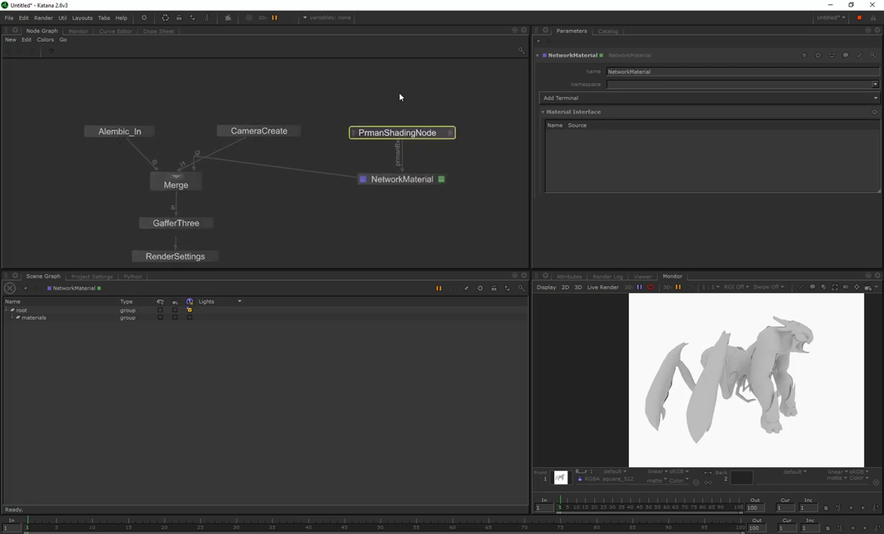
click(385, 89)
right_click(385, 89)
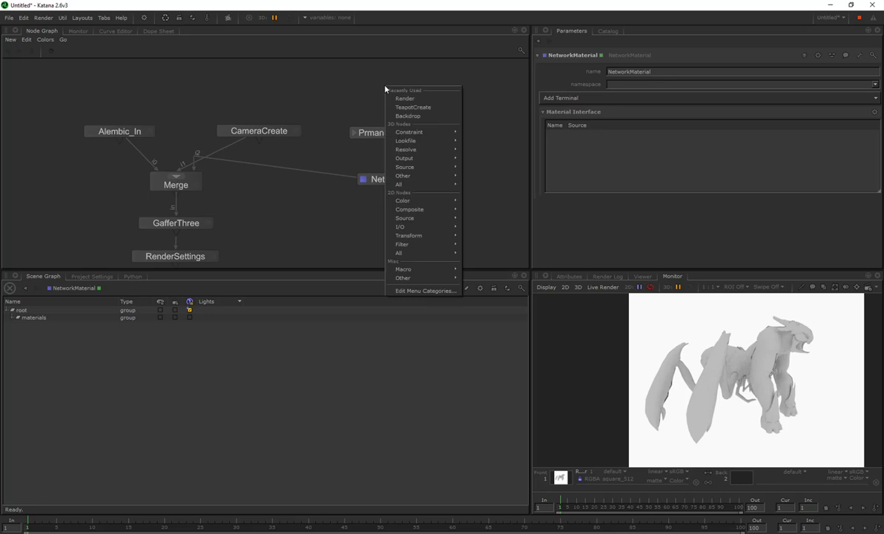
key(Escape)
key(Tab)
text(op)
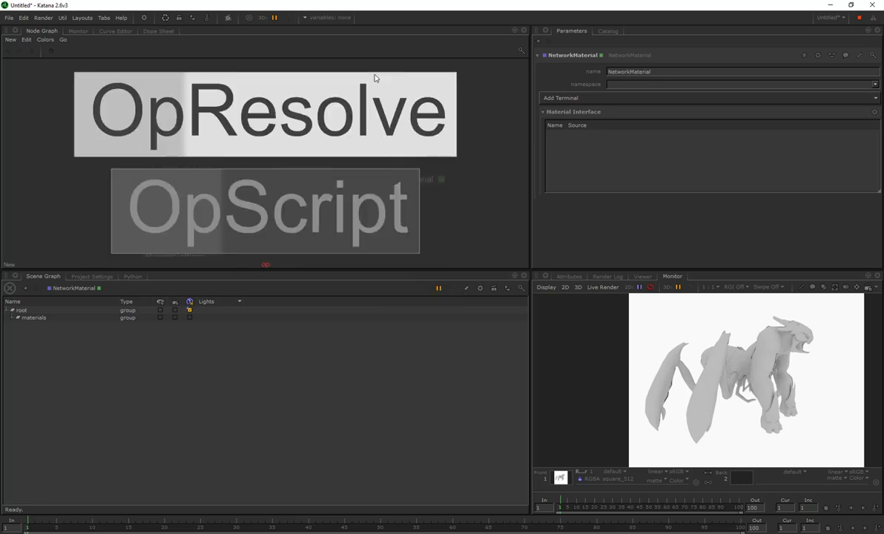
key(BackSpace)
key(BackSpace)
text(prm)
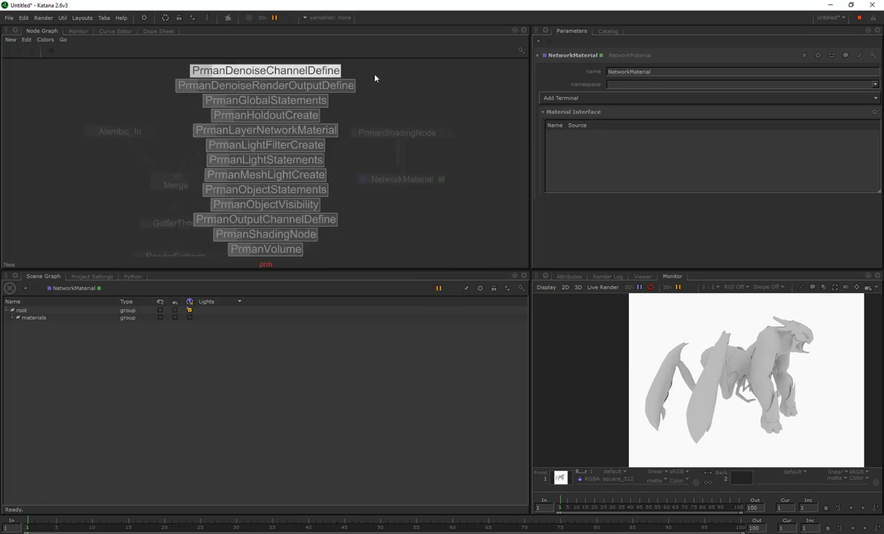
text(am)
key(BackSpace)
key(BackSpace)
key(BackSpace)
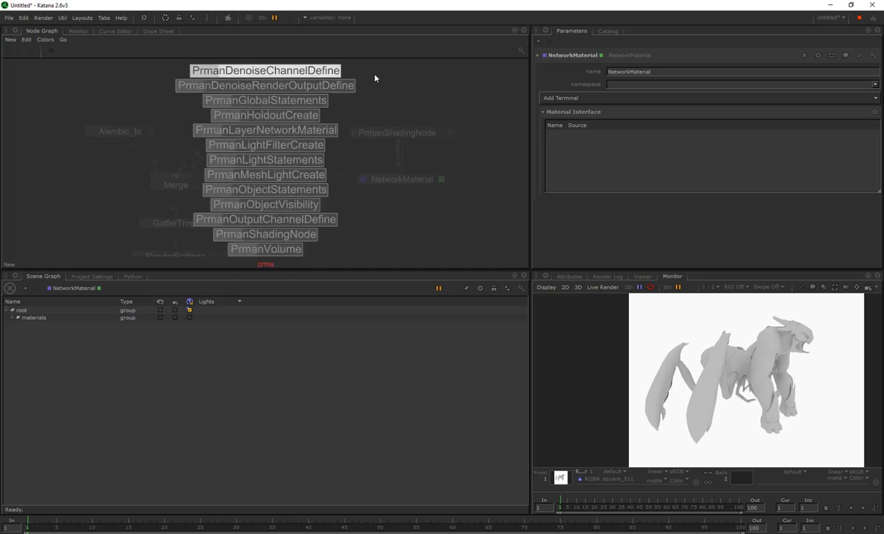
text(nsa)
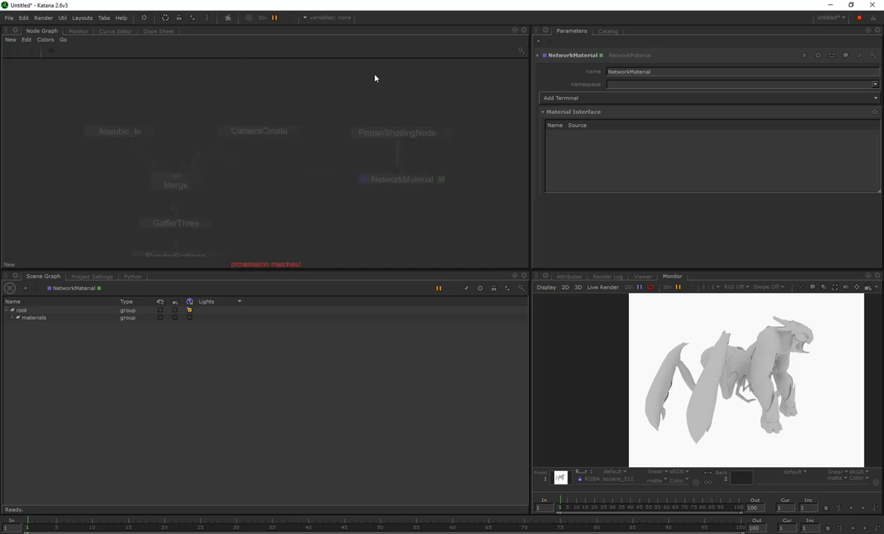
key(BackSpace)
key(Return)
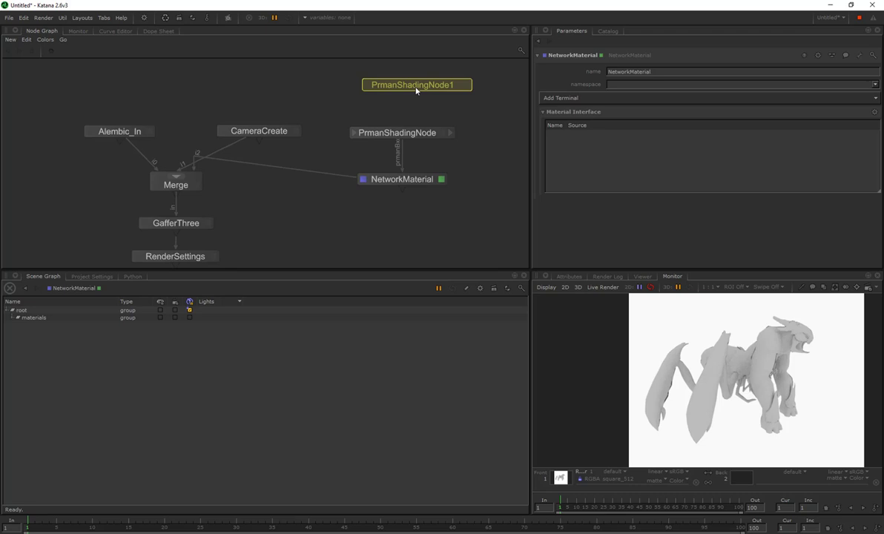
click(399, 89)
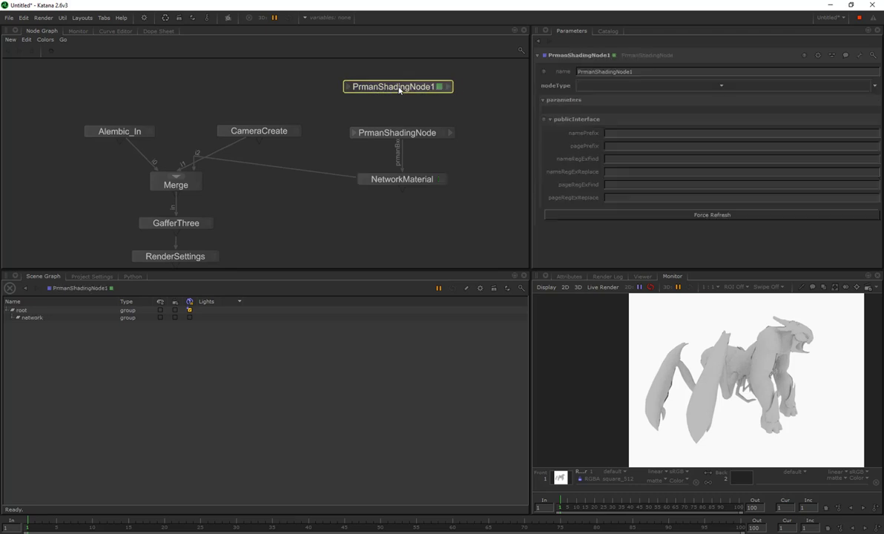
Set the new shading node's type to PxrTexture and line it up above the PxrDisney node
click(686, 86)
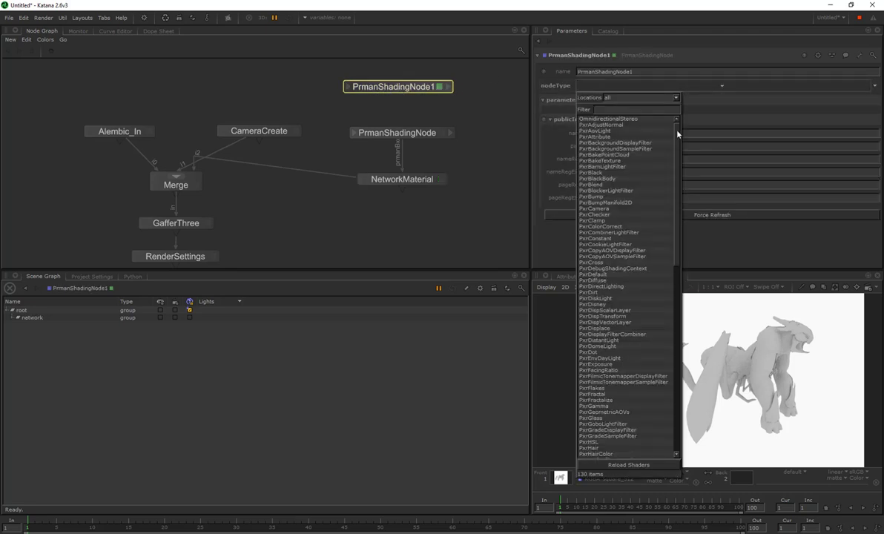
drag(677, 134, 677, 262)
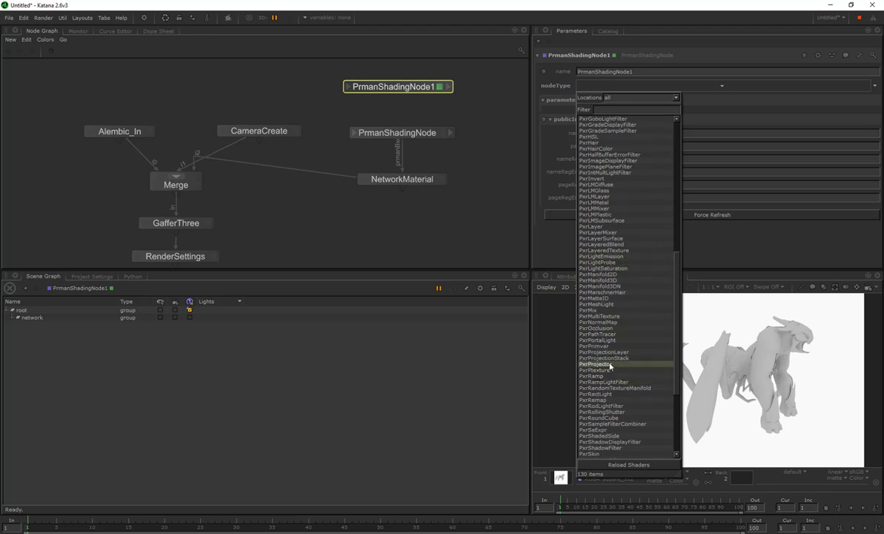
scroll(613, 364, down, 3)
scroll(613, 364, down, 4)
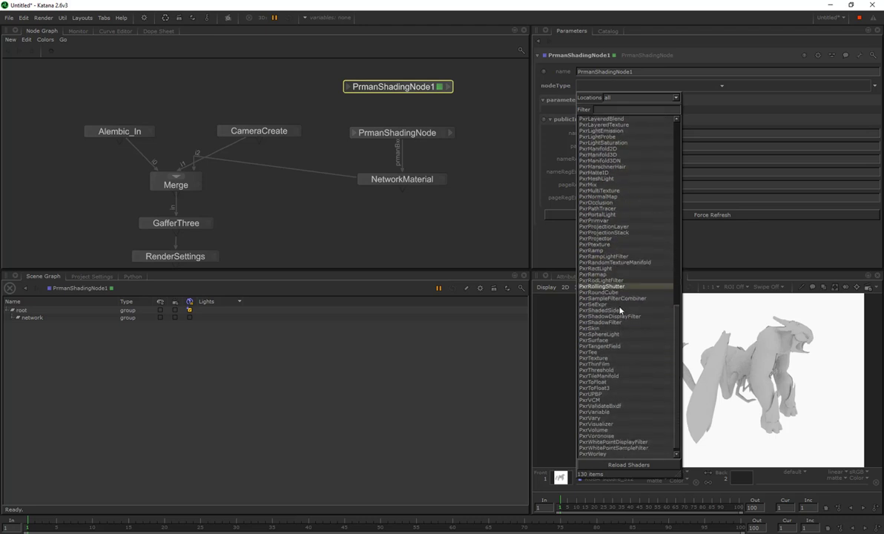
click(603, 360)
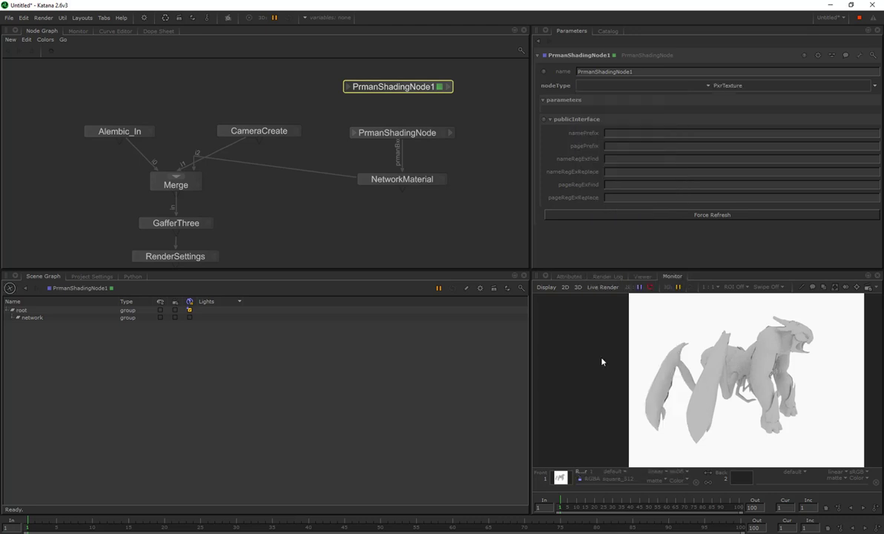
drag(409, 88, 404, 82)
click(404, 82)
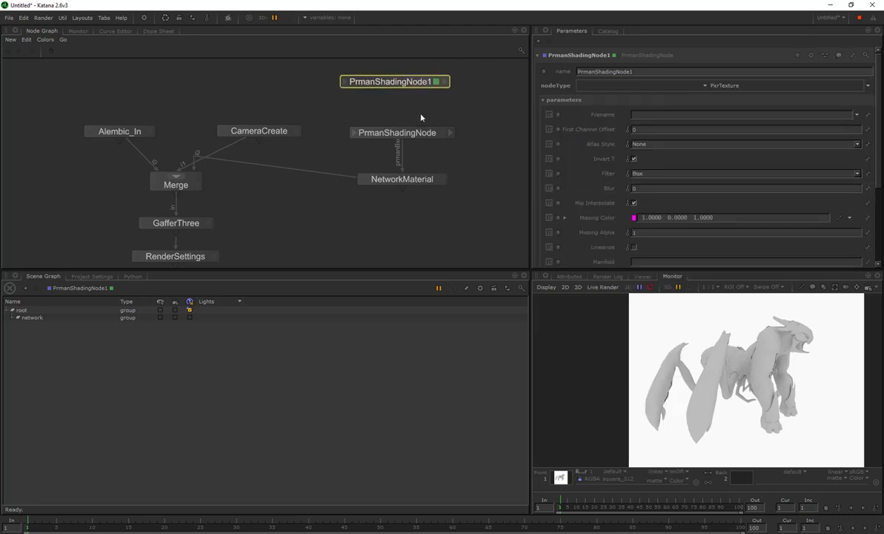
Connect the PxrTexture node's resultRGB output to the Base Color input of the PxrDisney shading node
click(444, 83)
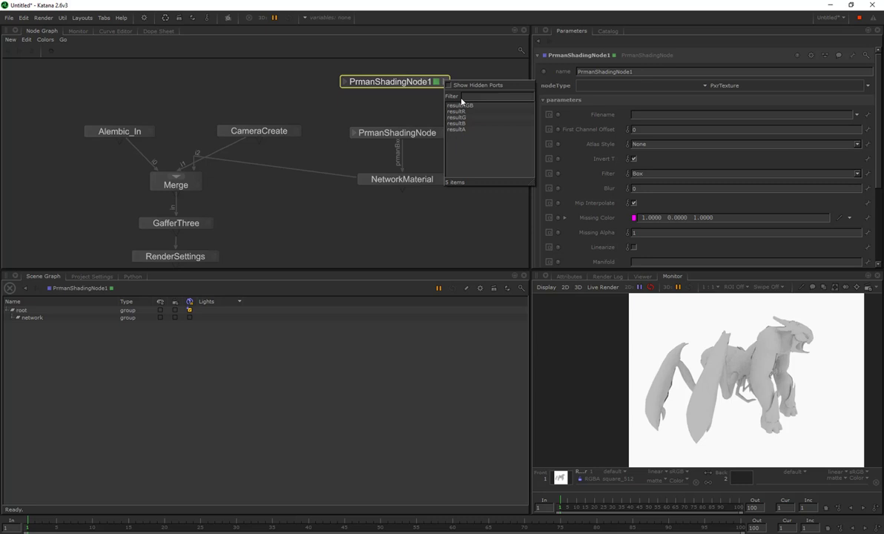
click(458, 105)
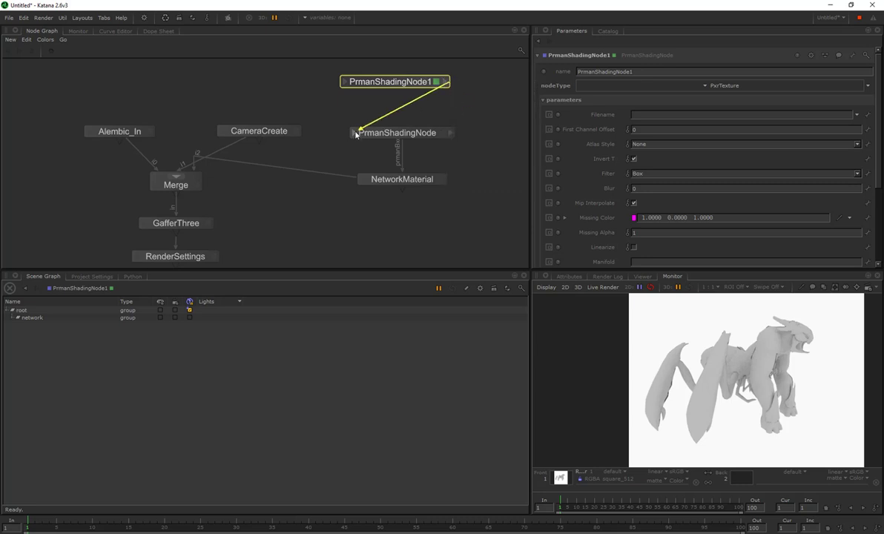
click(356, 133)
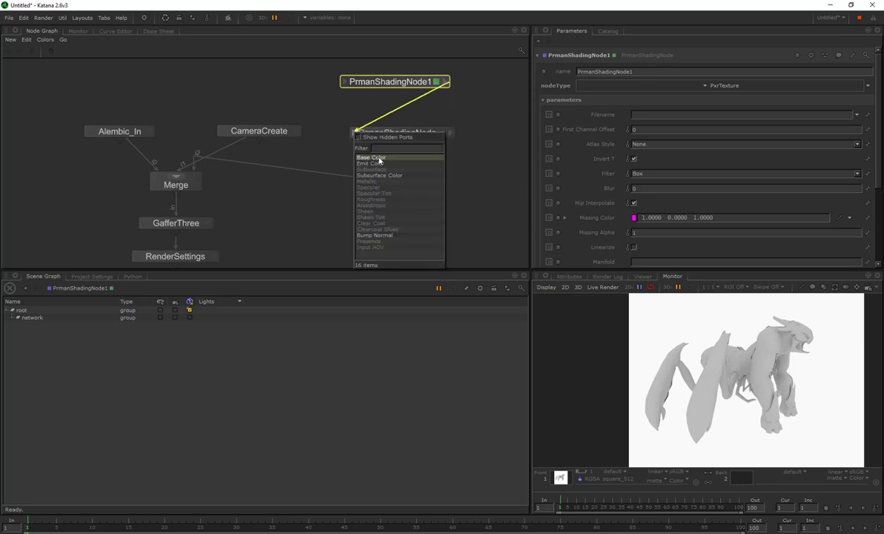
click(379, 158)
drag(398, 84, 406, 84)
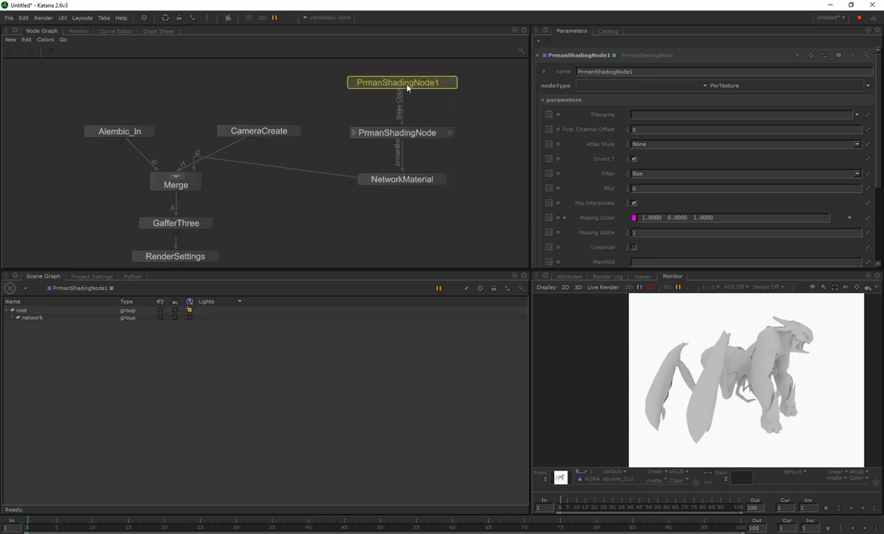
Rename the PxrDisney shading node to PSN_Creature
click(403, 137)
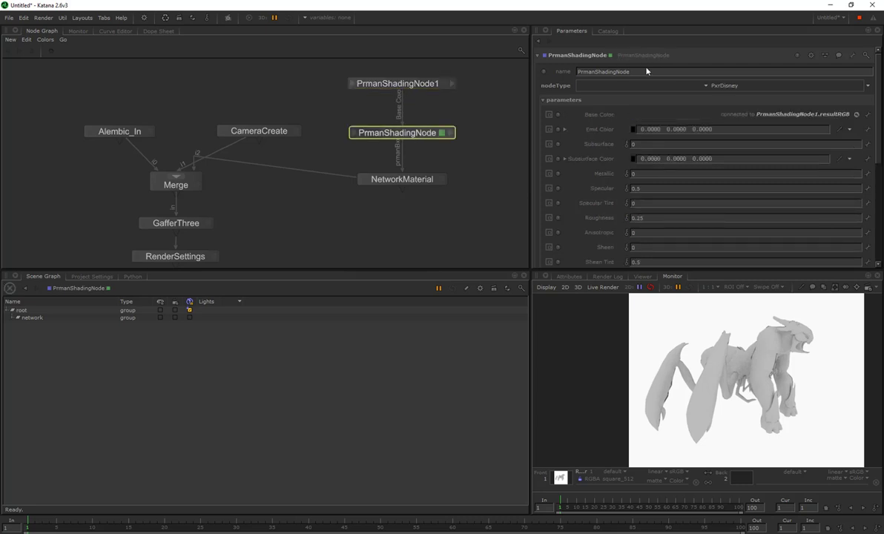
double_click(592, 52)
text(PSN_Creature)
key(Return)
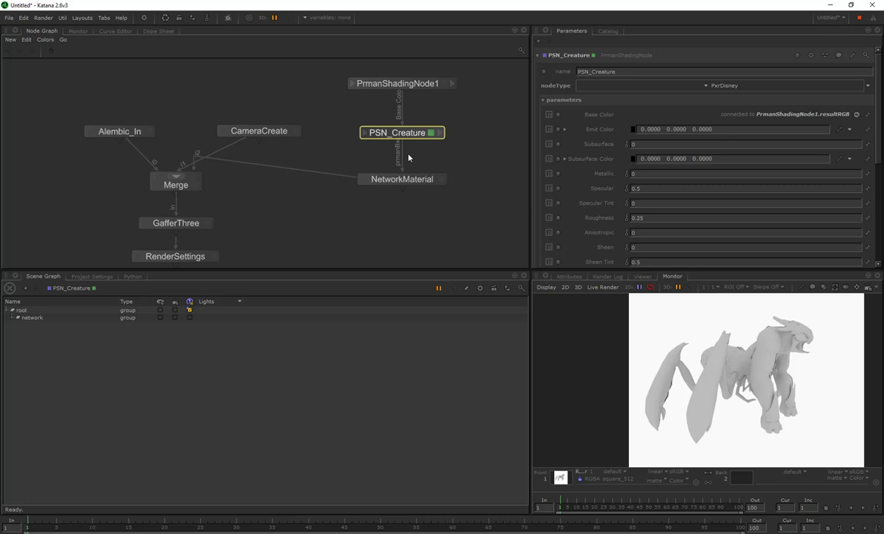
Rename the NetworkMaterial node to NM_Creature
click(383, 174)
double_click(585, 55)
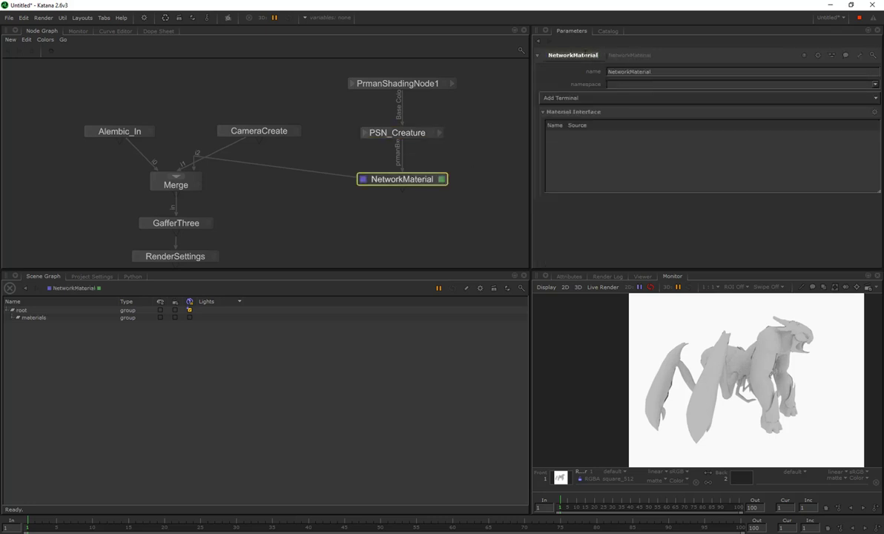
text(NM_Creature)
key(Return)
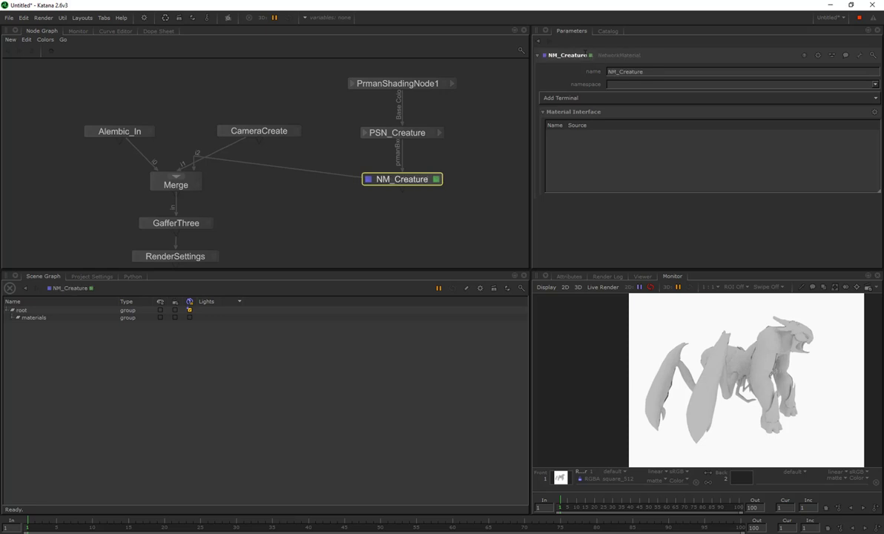
Rename the PxrTexture shading node to PSN_CreatureTextures
click(385, 84)
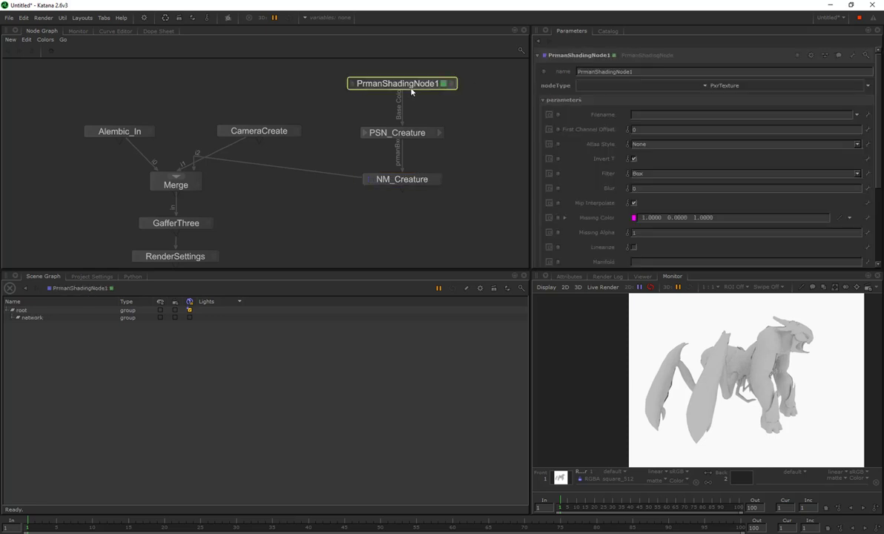
double_click(609, 56)
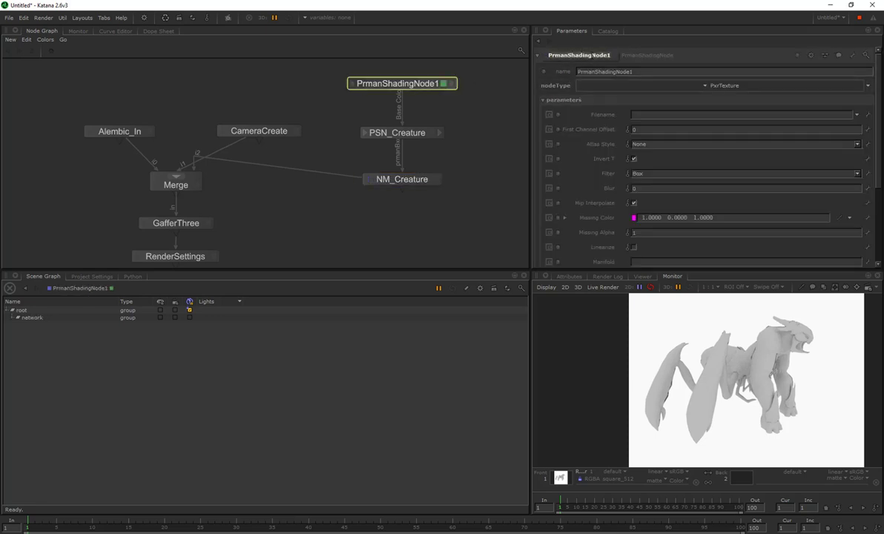
text(PSN_CreatureTextures)
key(Return)
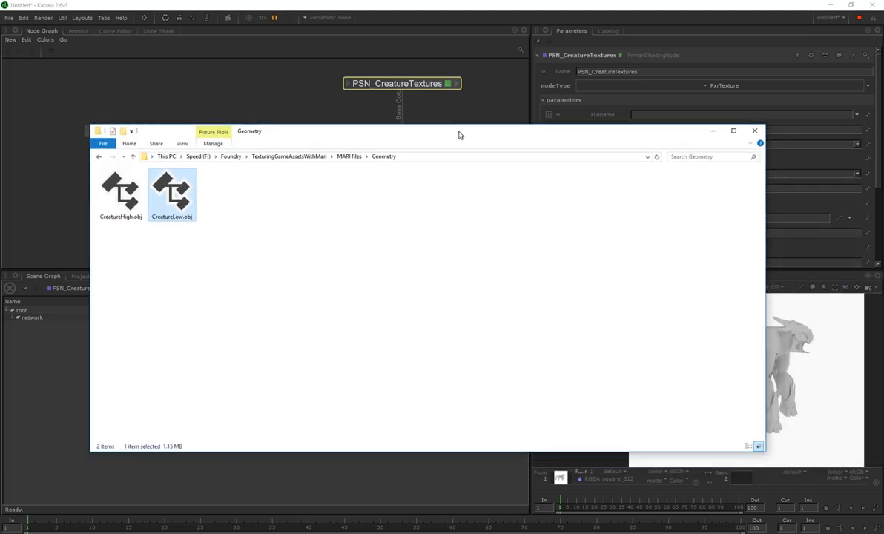
In File Explorer, go to MARI files > Baked Maps > Final_Maps and examine the color .tif and .tex texture files
click(354, 157)
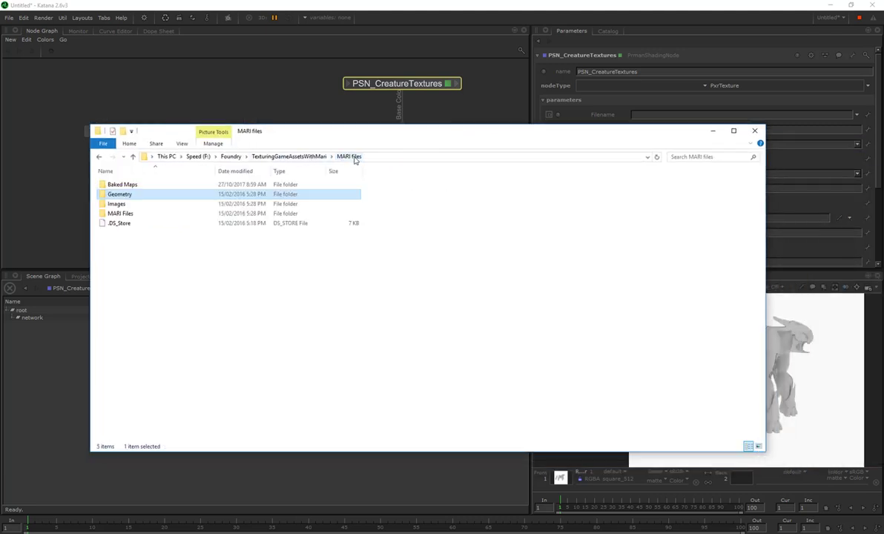
double_click(122, 184)
double_click(171, 198)
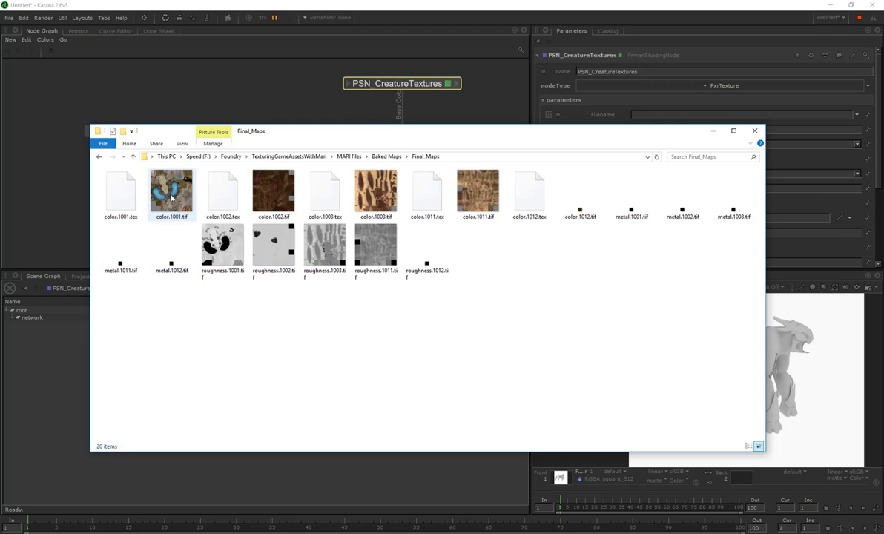
drag(381, 133, 386, 161)
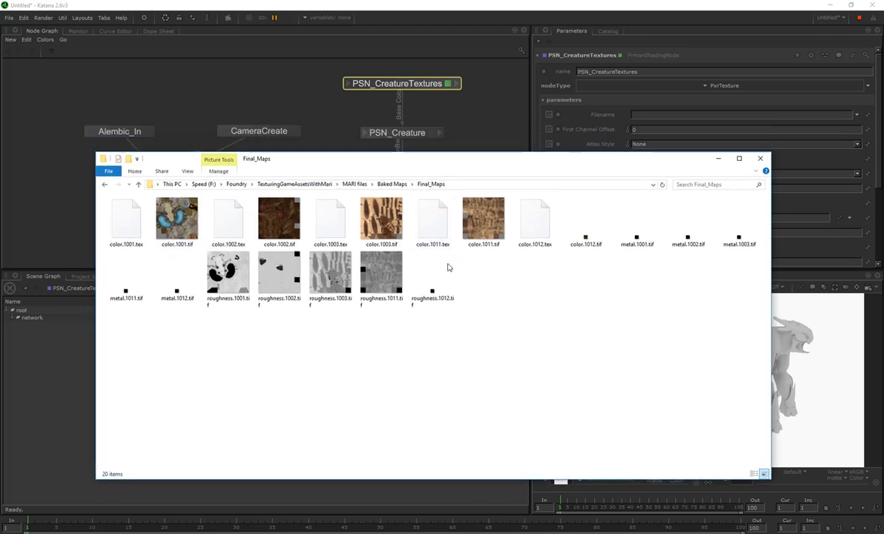
click(398, 239)
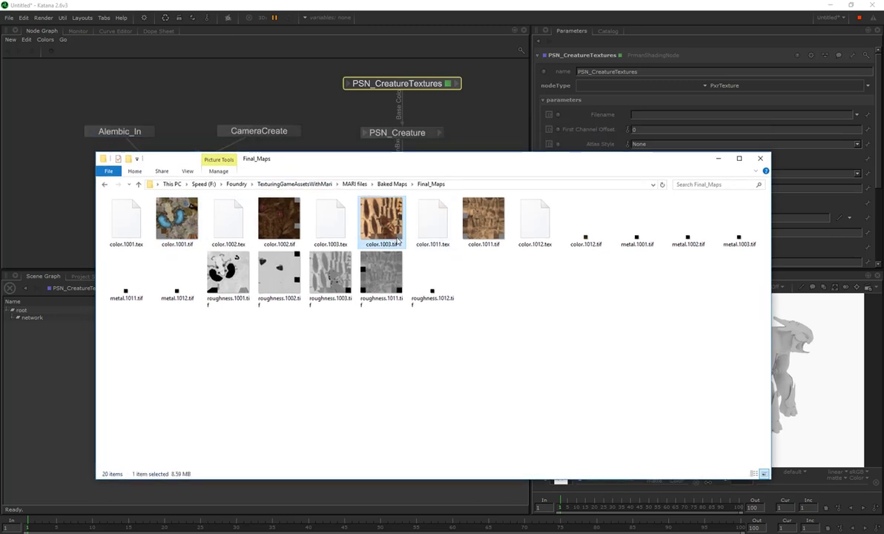
click(277, 225)
click(211, 217)
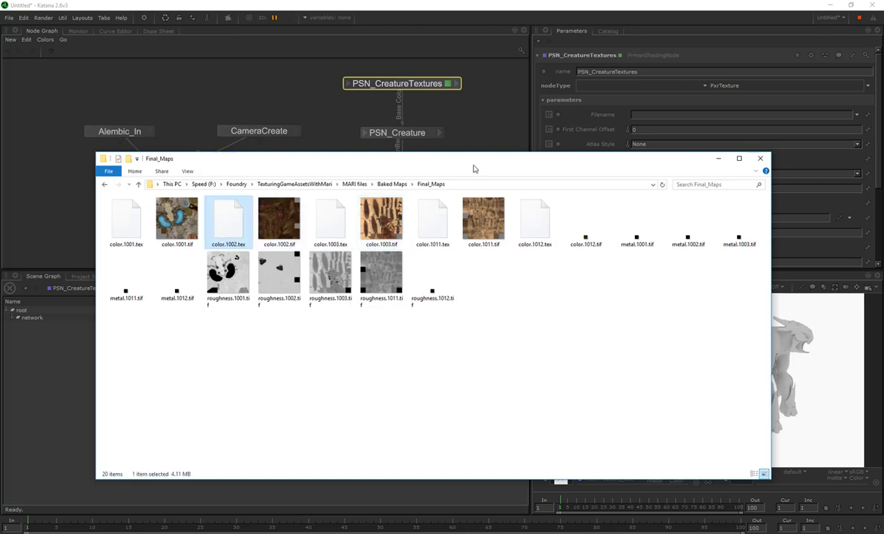
drag(474, 164, 472, 152)
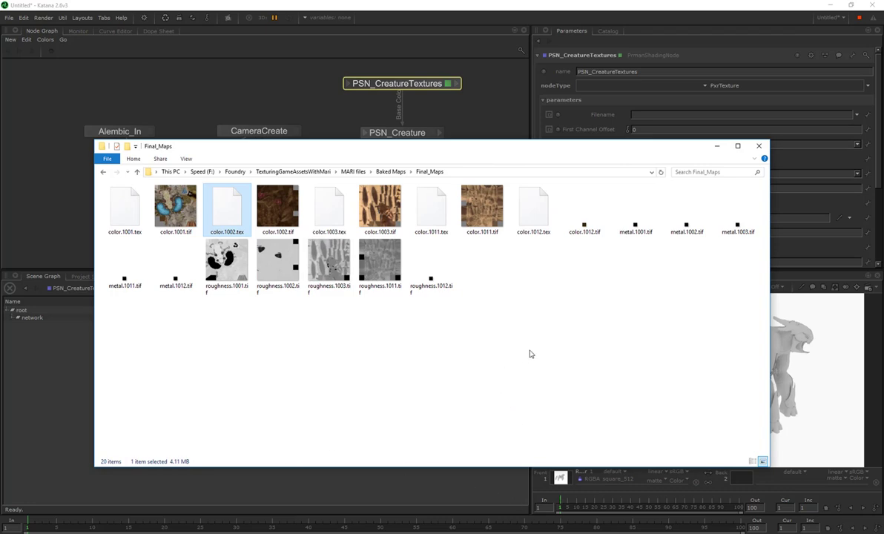
Switch to the Command Prompt and review the txmake commands for the color textures, arranging it beside the Final_Maps folder window
click(696, 483)
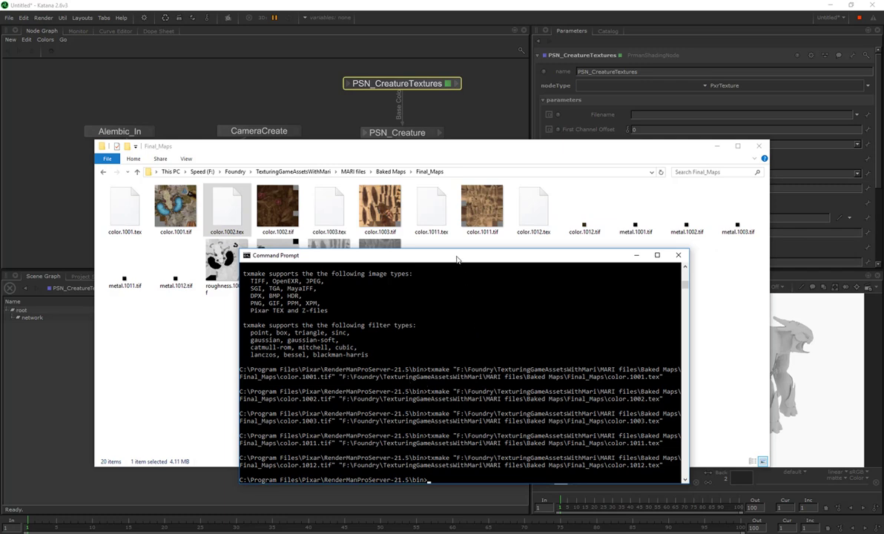
drag(457, 256, 519, 255)
drag(461, 151, 421, 102)
click(627, 442)
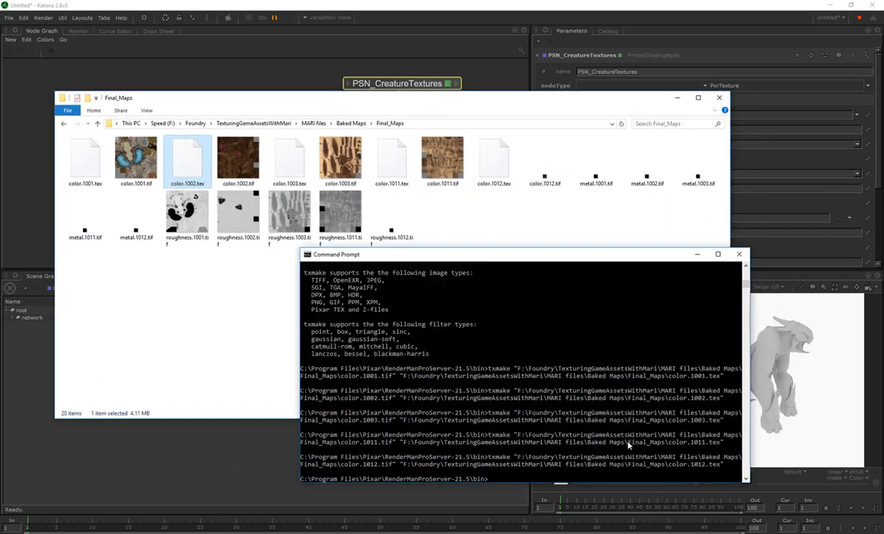
drag(583, 257, 689, 299)
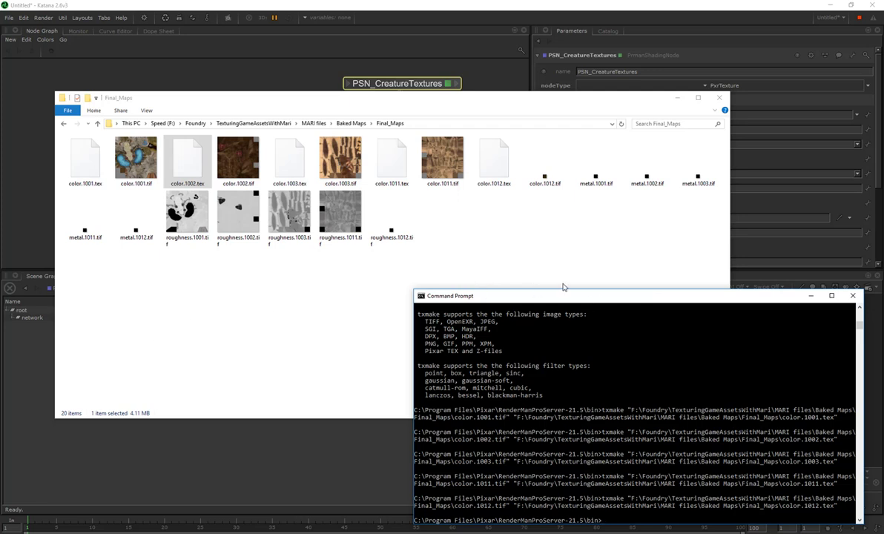
drag(584, 296, 578, 289)
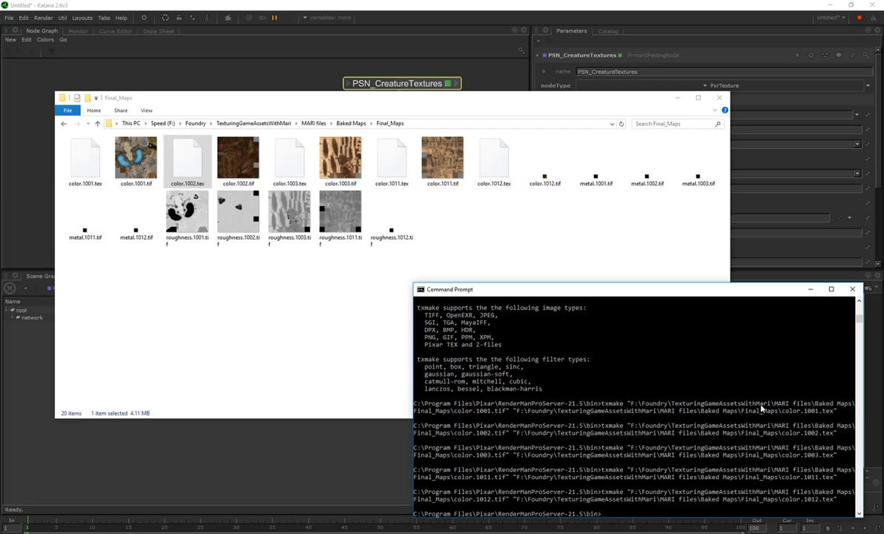
Compare the color .tif maps in Final_Maps with their .tex versions and review the txmake commands in the Command Prompt
click(126, 149)
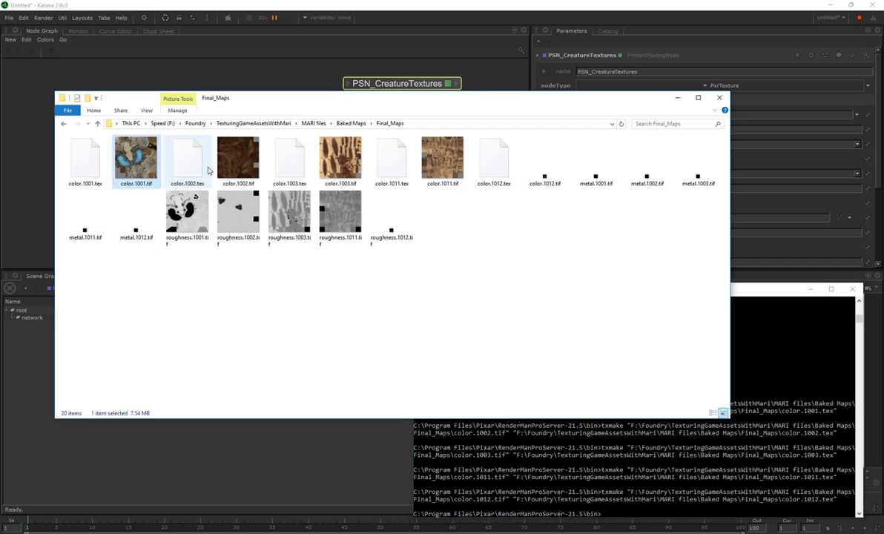
click(227, 159)
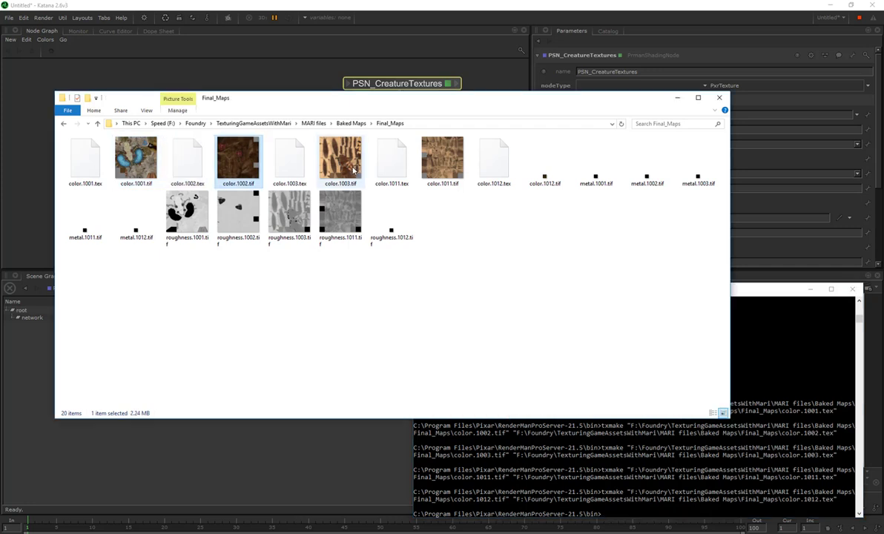
click(332, 160)
click(448, 159)
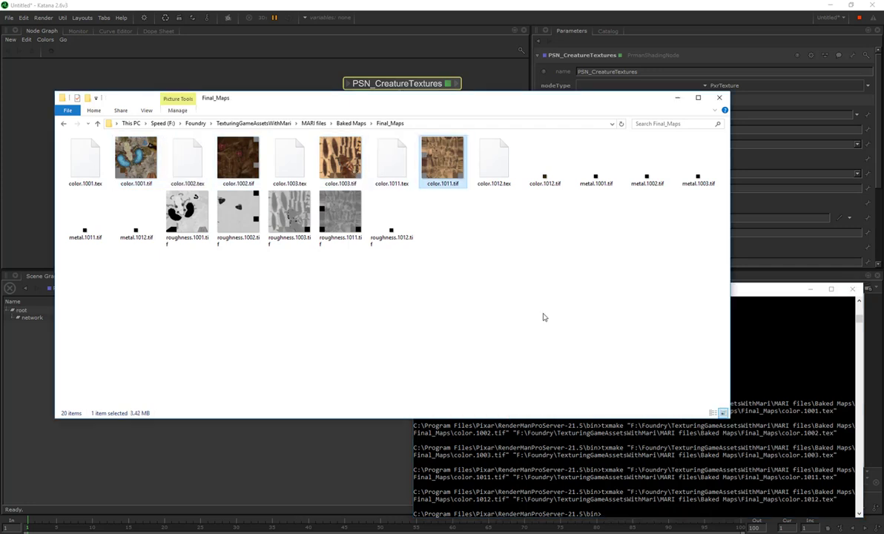
click(547, 173)
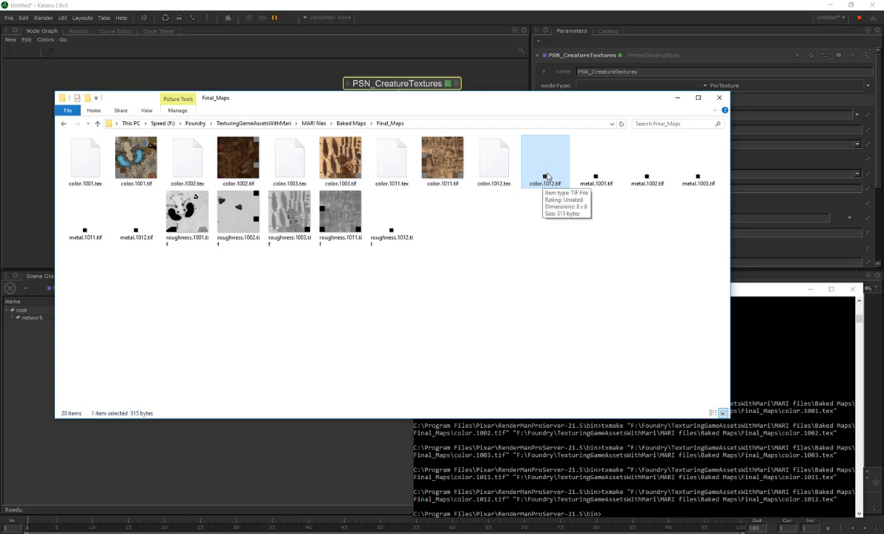
click(392, 160)
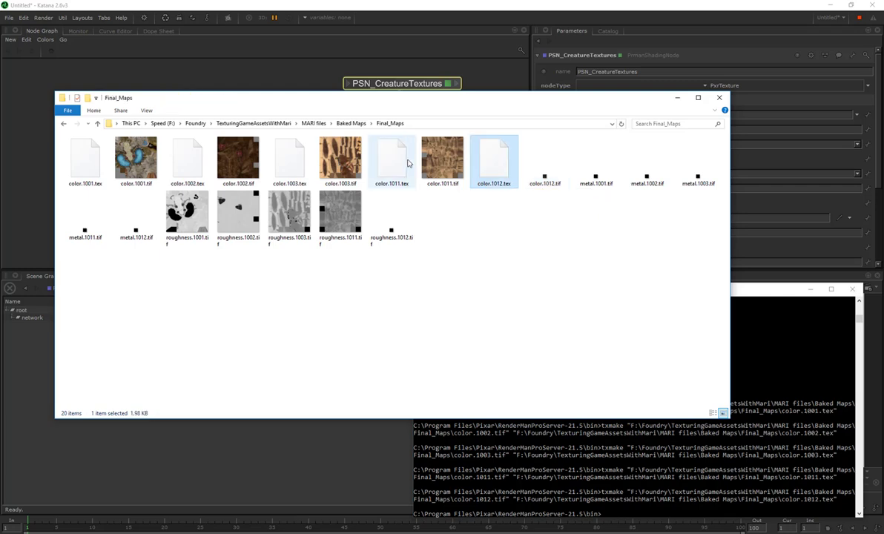
key(Left)
key(Left)
key(Left)
key(Left)
key(Left)
key(Left)
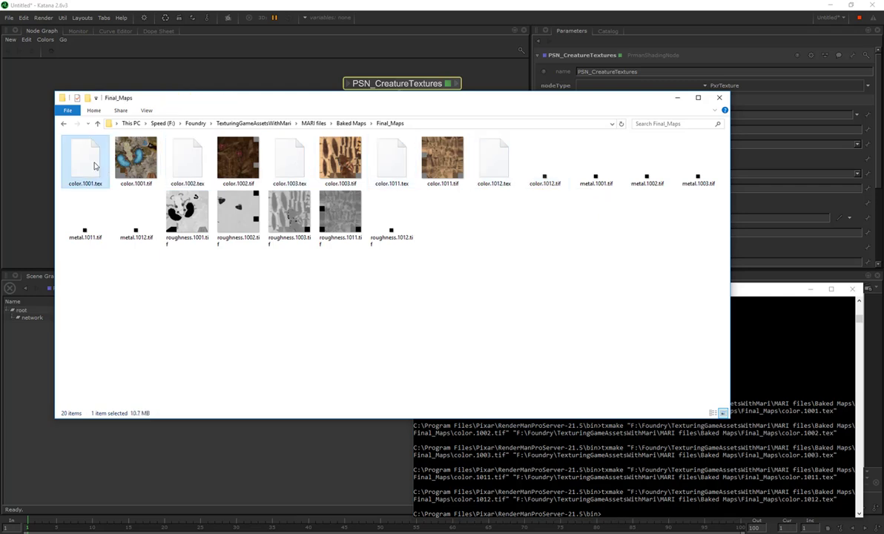
double_click(752, 295)
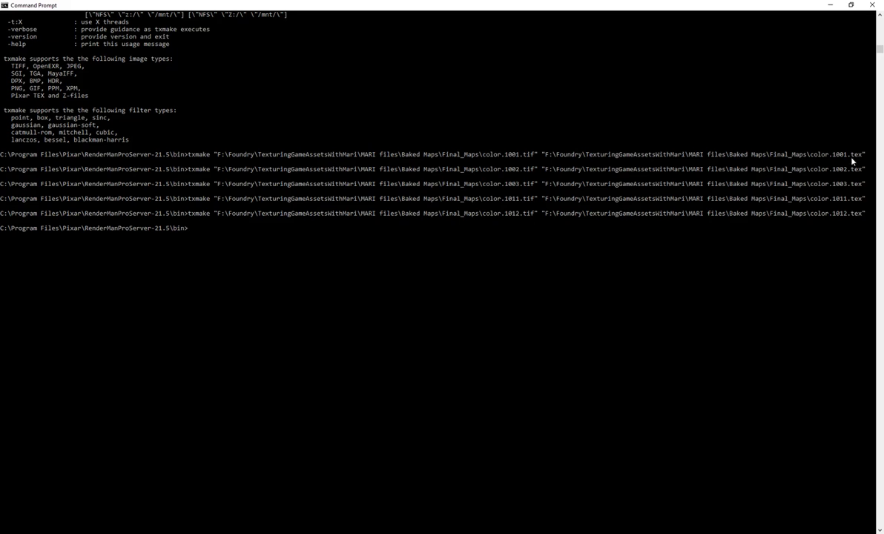
double_click(694, 6)
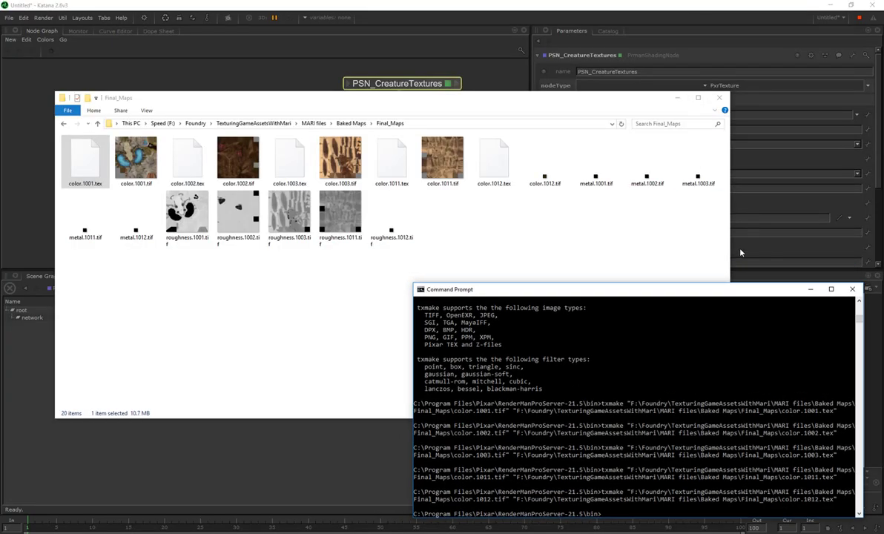
Move the Final_Maps window clear of the PSN_CreatureTextures parameters and look at color.1001.tex
click(545, 232)
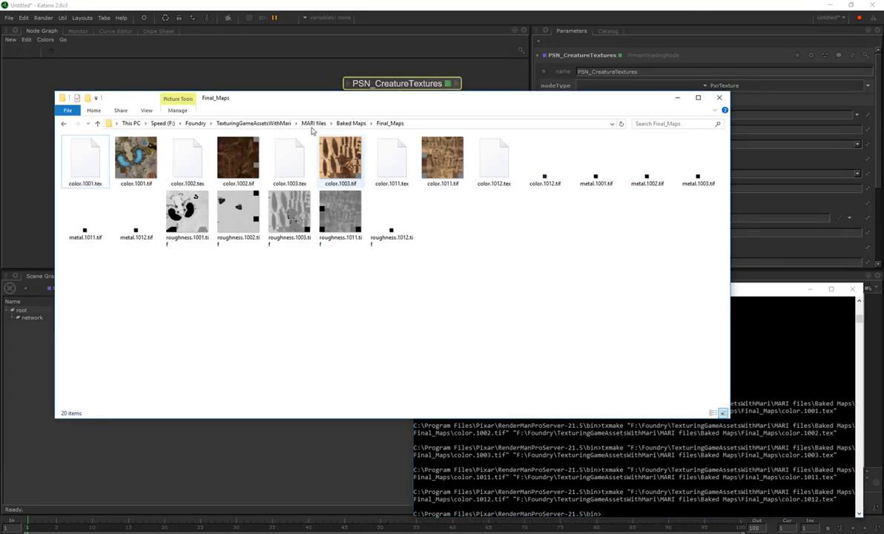
drag(388, 107, 446, 178)
drag(613, 163, 608, 181)
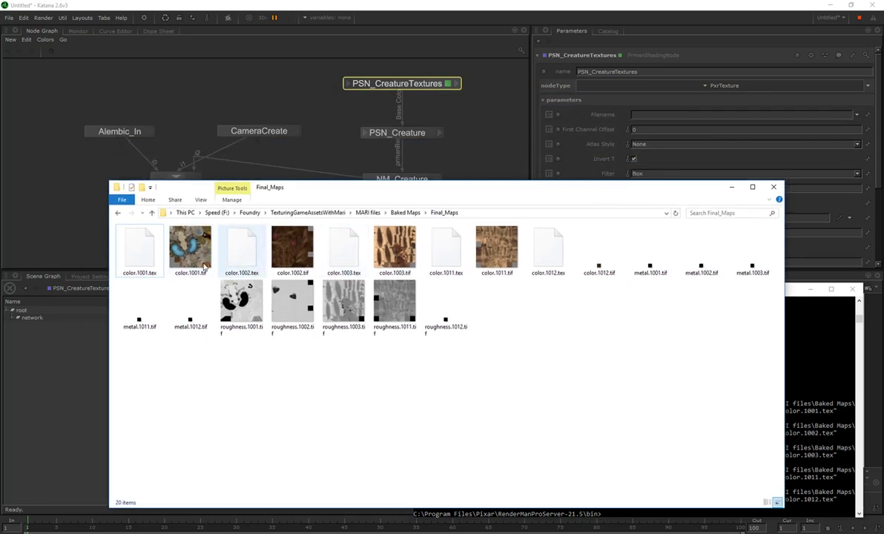
click(139, 248)
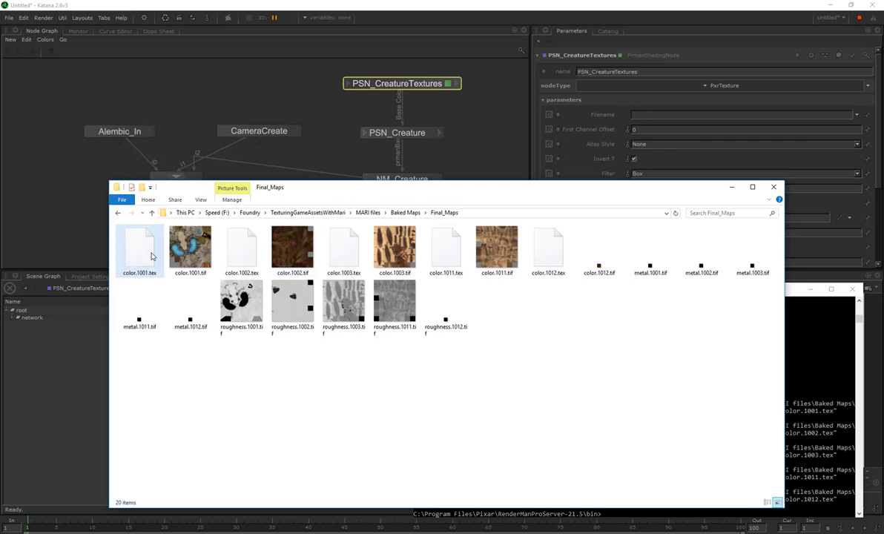
Load color.1001.tex from the Final_Maps folder as the Filename of PSN_CreatureTextures
click(856, 115)
click(830, 128)
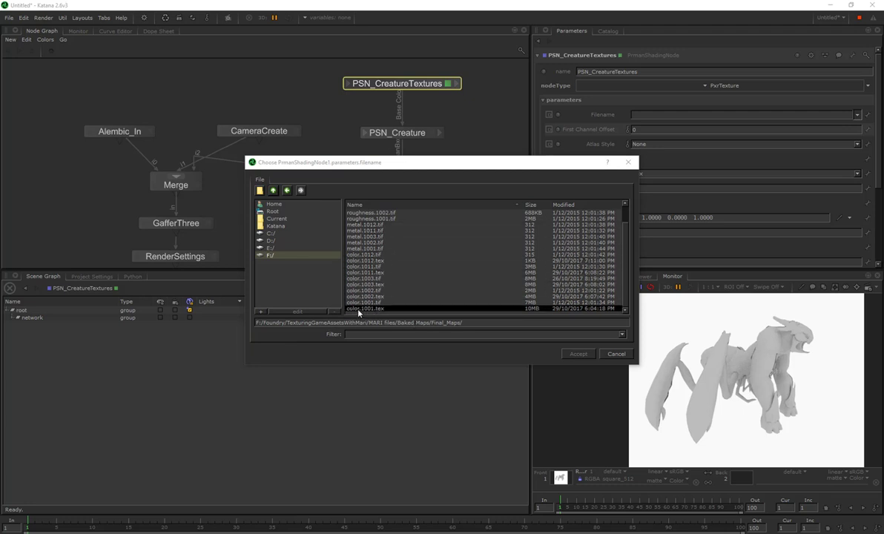
click(376, 309)
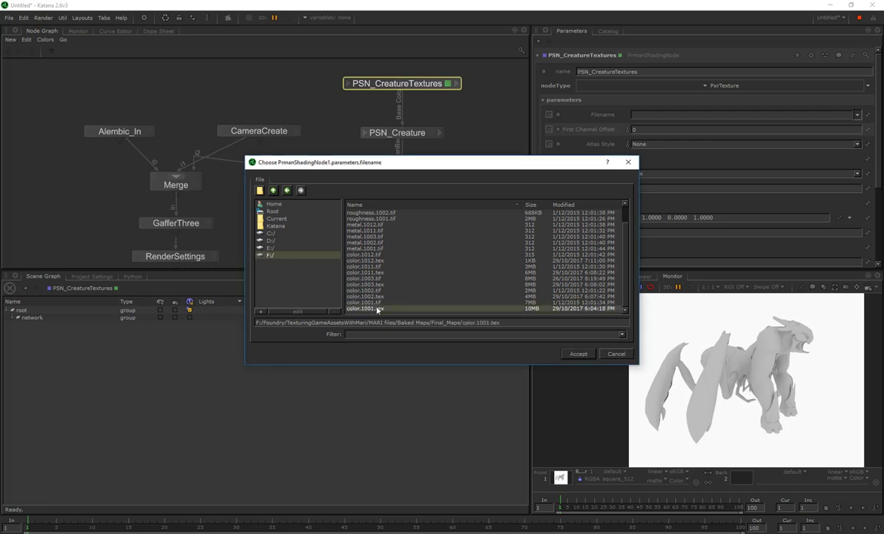
click(578, 355)
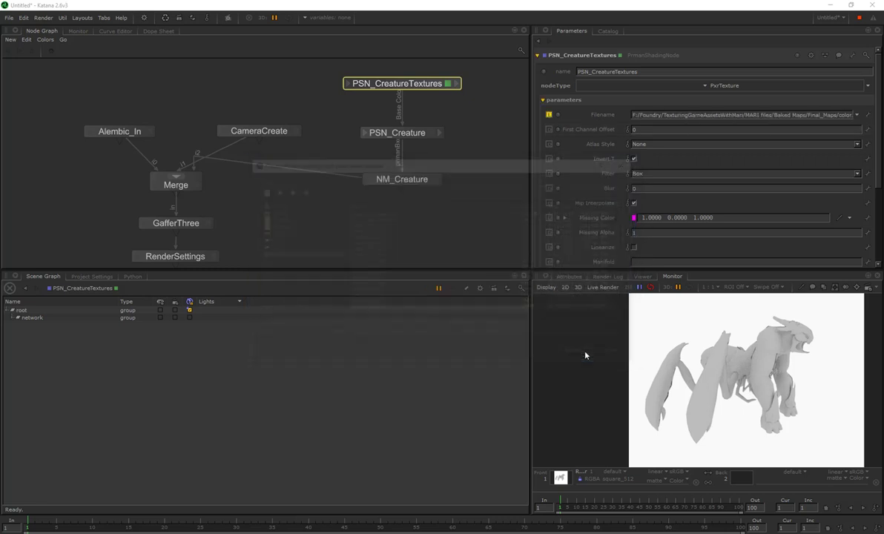
Replace 1001 in the PSN_CreatureTextures Filename with _MAPID_ and set its Atlas Style to UDIM (Mari)
click(717, 117)
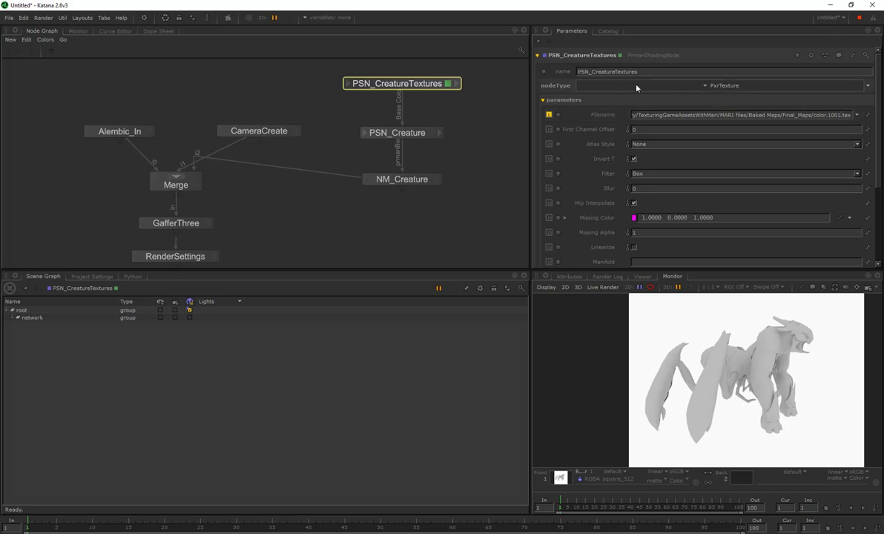
key(BackSpace)
key(BackSpace)
key(BackSpace)
key(BackSpace)
key(BackSpace)
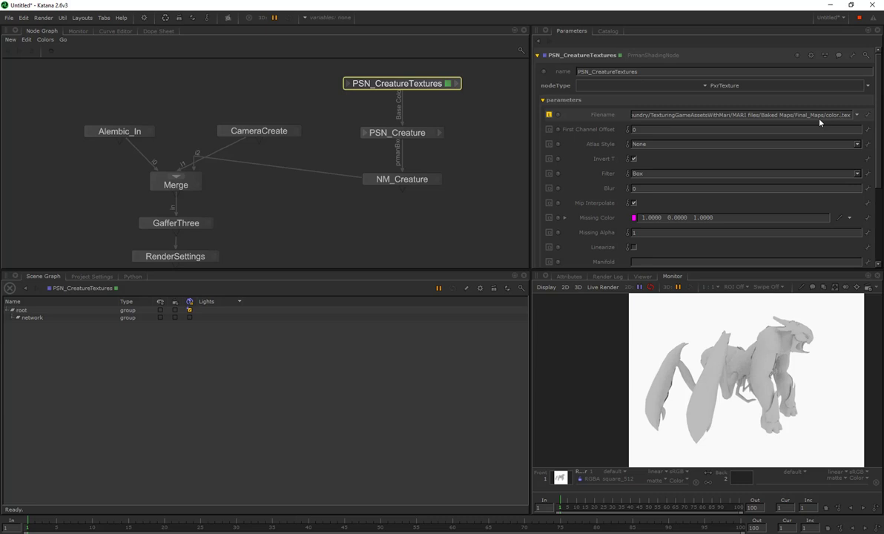
text(_MAPID_)
key(Right)
key(Right)
key(Right)
drag(820, 116, 838, 117)
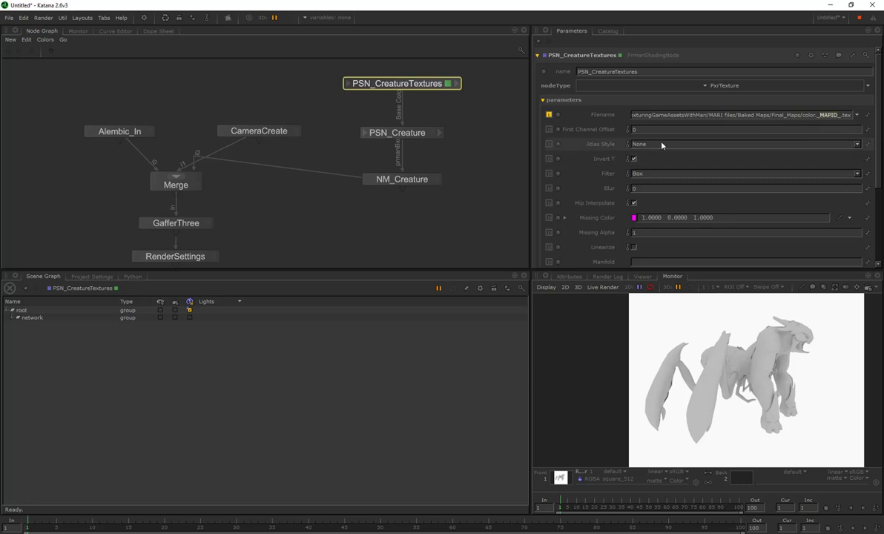
click(709, 146)
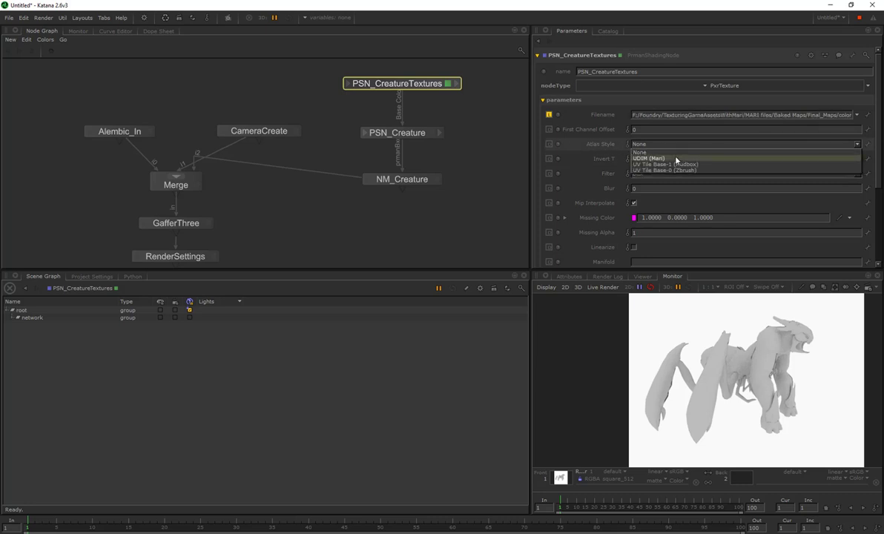
click(676, 159)
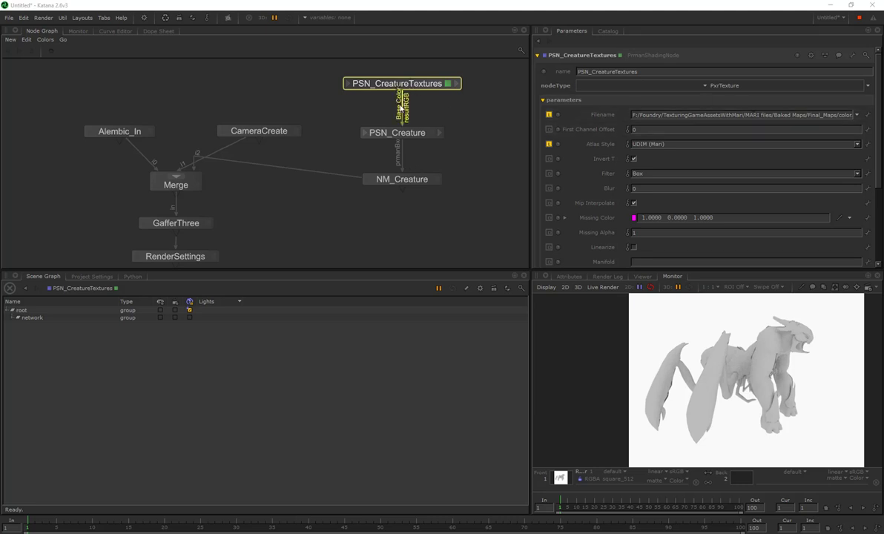
Inspect the parameters of the PSN_Creature shading node and the NM_Creature network material
click(401, 136)
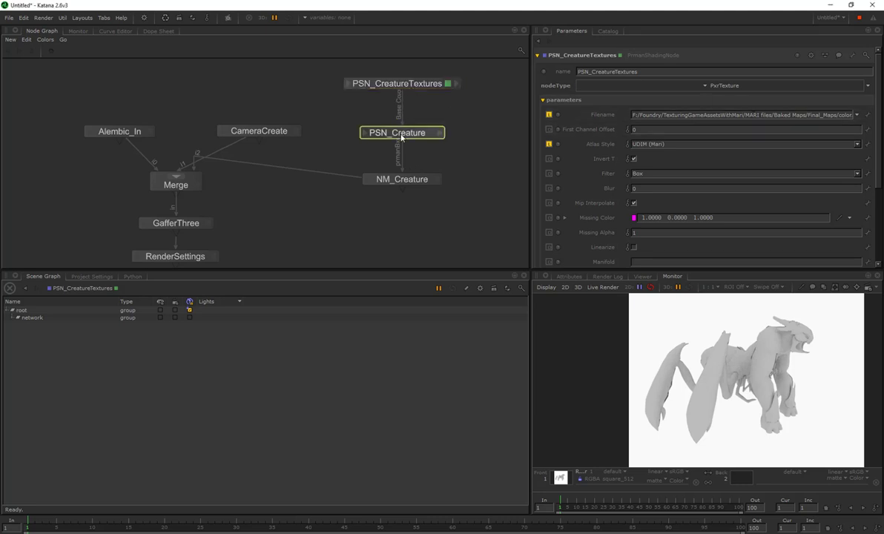
click(430, 133)
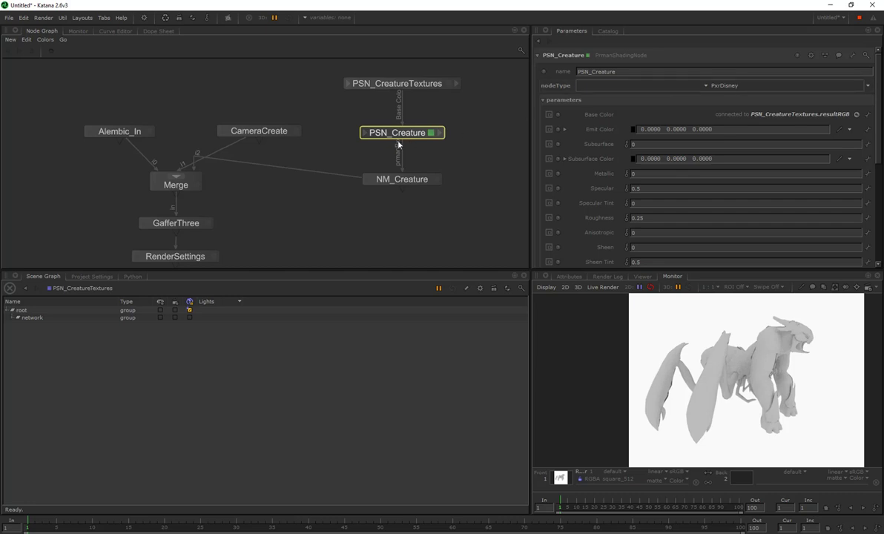
double_click(407, 181)
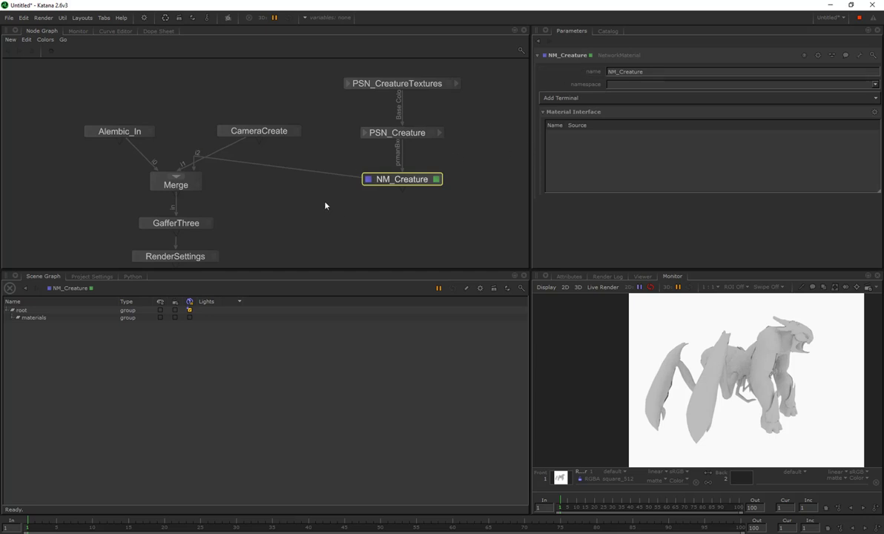
Make room below GafferThree and insert a MaterialAssign node between GafferThree and RenderSettings
middle_drag(324, 205, 383, 154)
click(247, 167)
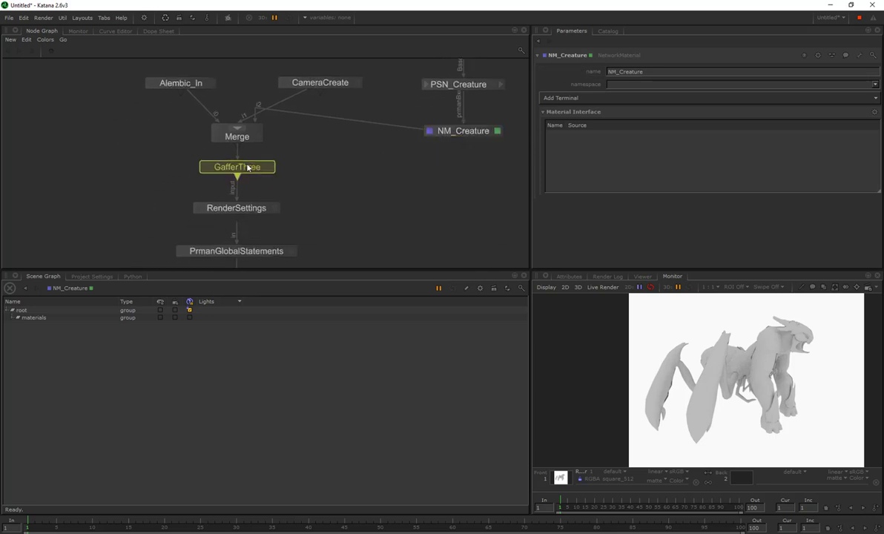
drag(248, 168, 247, 164)
drag(236, 209, 236, 221)
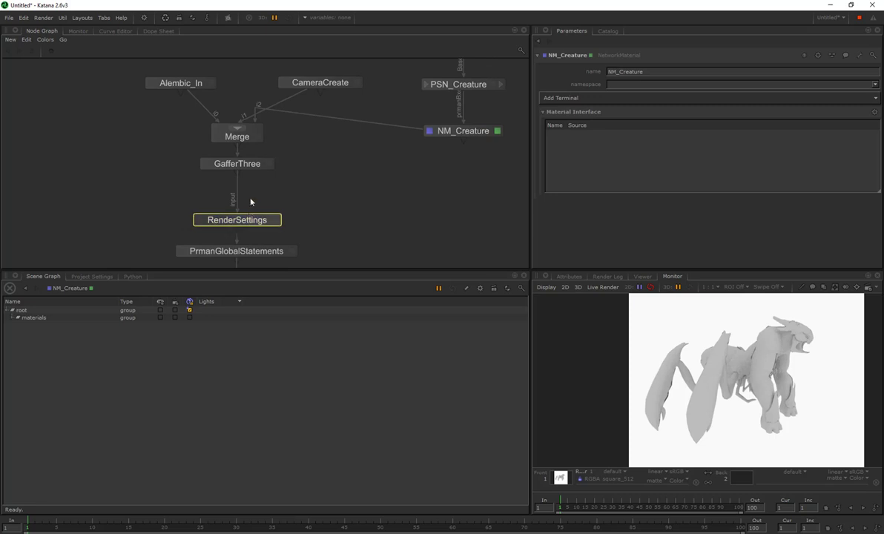
key(Tab)
text(mat)
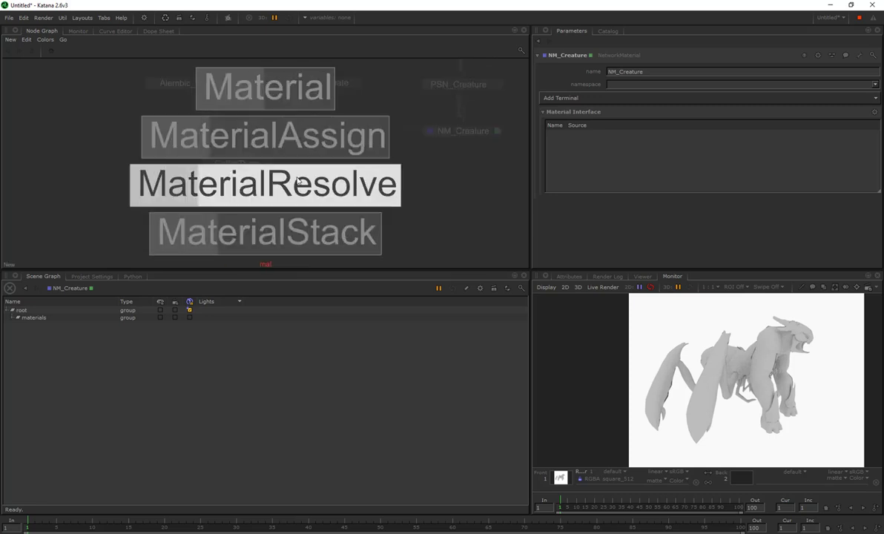
key(Up)
key(Return)
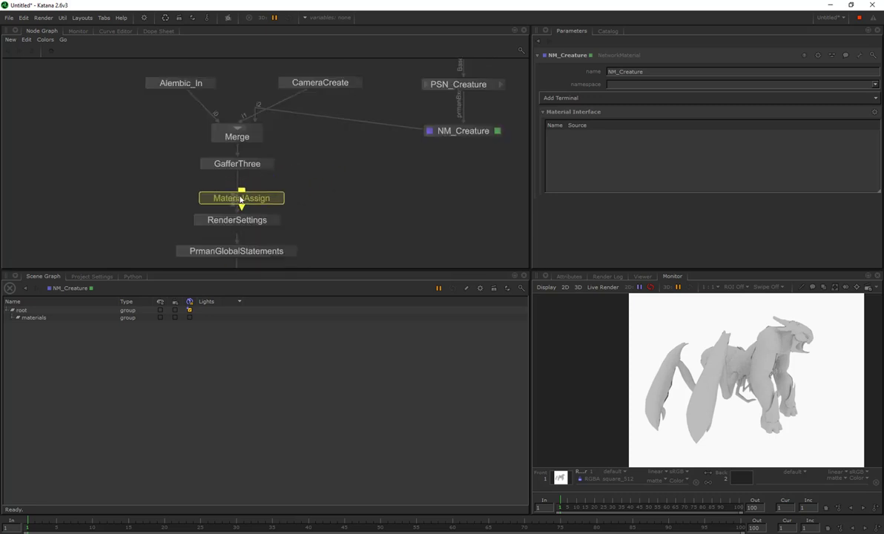
click(247, 195)
drag(247, 195, 233, 195)
Expand the materials group to locate NM_Creature, then view the scene graph from the Render node
click(13, 318)
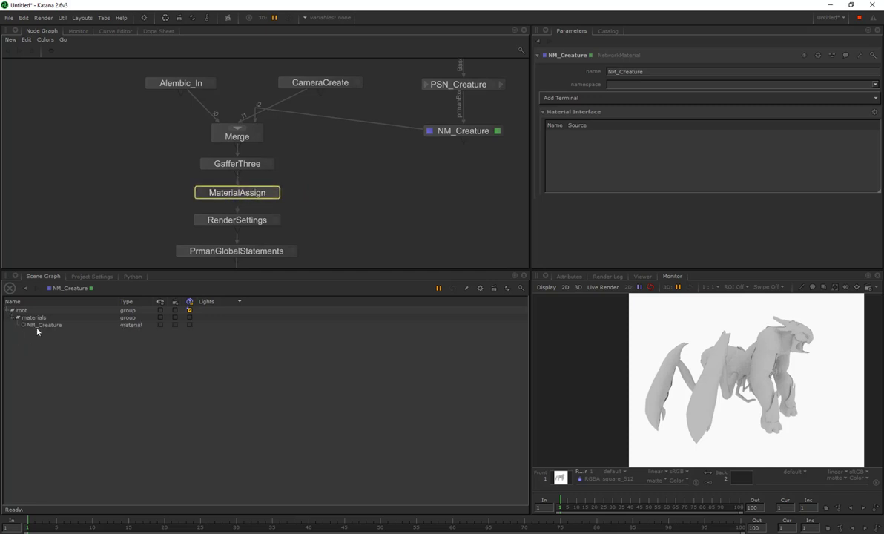
click(37, 324)
key(a)
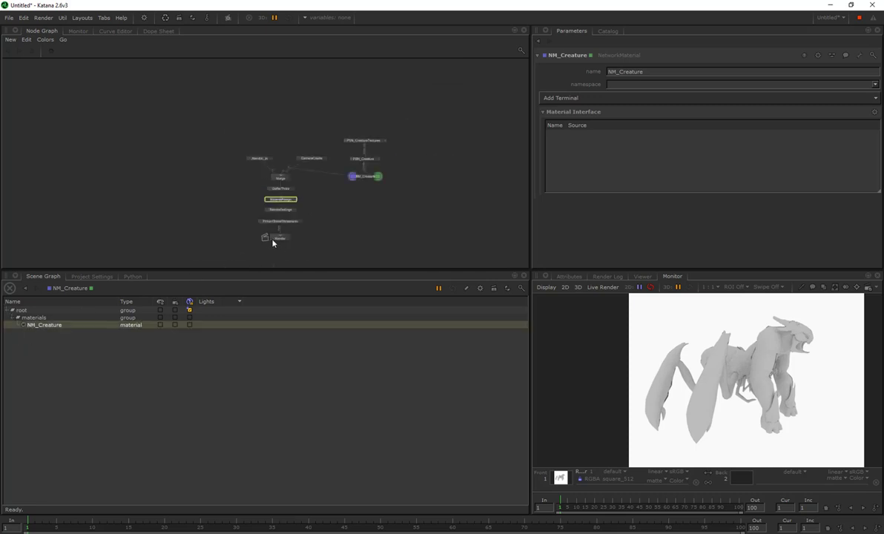
click(274, 239)
key(v)
scroll(290, 226, up, 3)
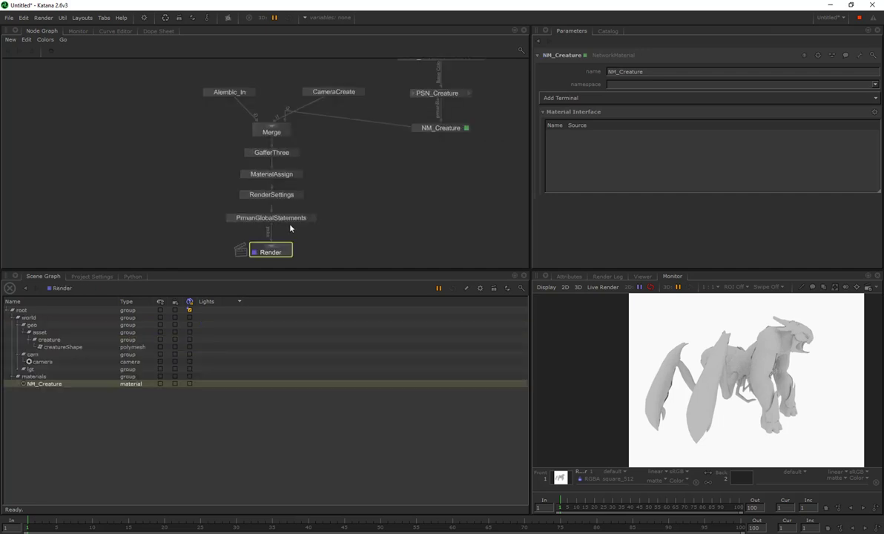
In the MaterialAssign node, assign the NM_Creature material to the creatureShape polymesh
scroll(290, 227, up, 2)
click(223, 132)
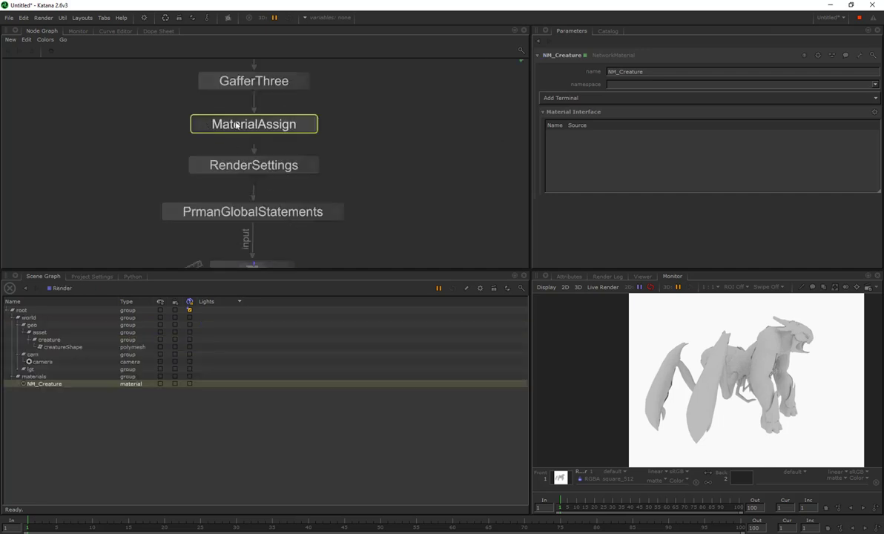
click(308, 124)
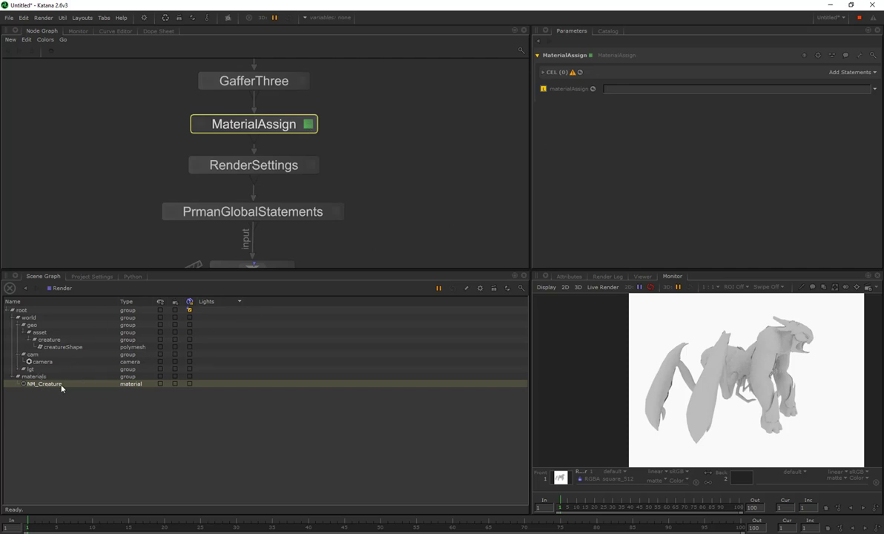
drag(61, 384, 623, 93)
click(57, 349)
drag(57, 351, 836, 75)
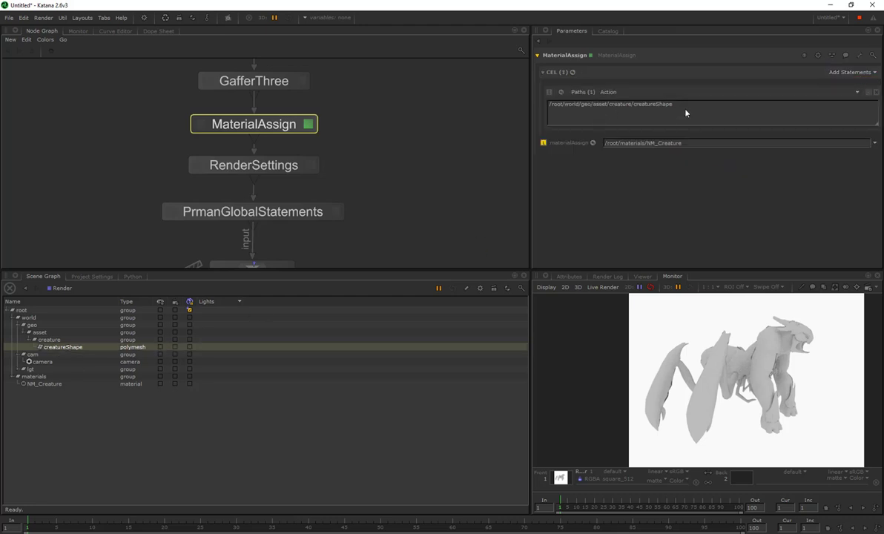
Start a Preview Render from the Render node and open the render Catalog
scroll(392, 160, down, 3)
middle_drag(392, 190, 354, 210)
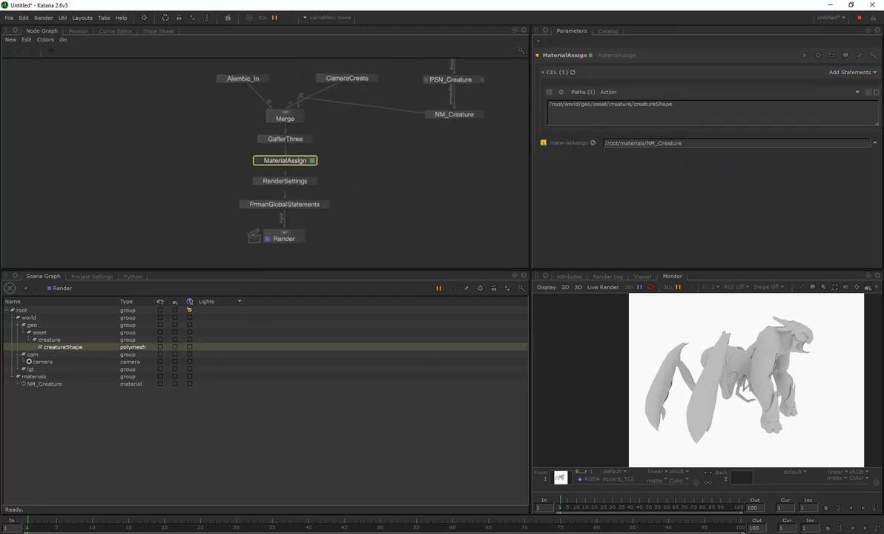
click(284, 238)
right_click(286, 241)
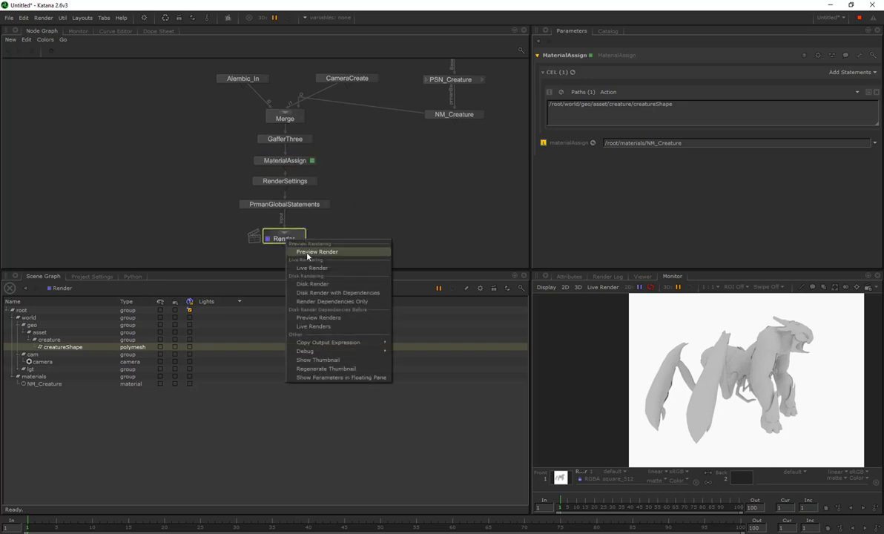
click(306, 256)
click(609, 32)
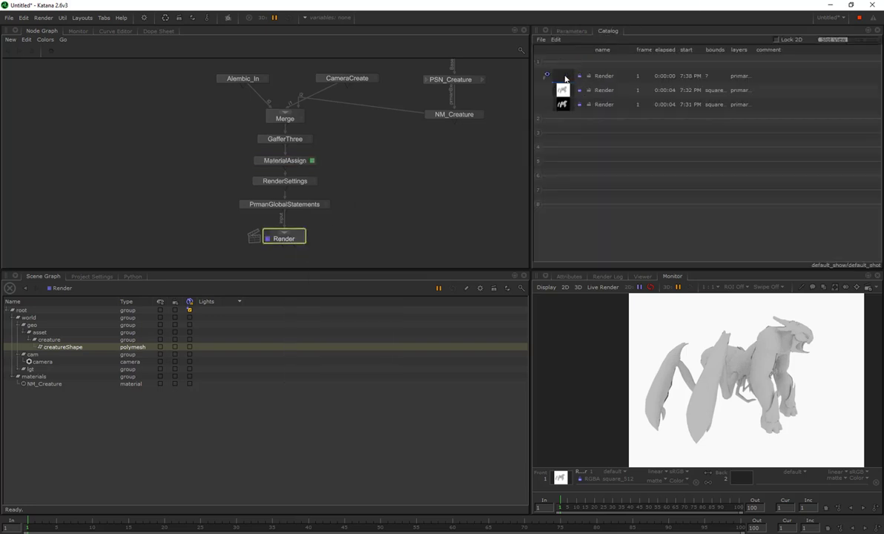
Examine the textured creature render up close and as a whole in the Monitor
scroll(750, 354, up, 2)
scroll(801, 375, down, 2)
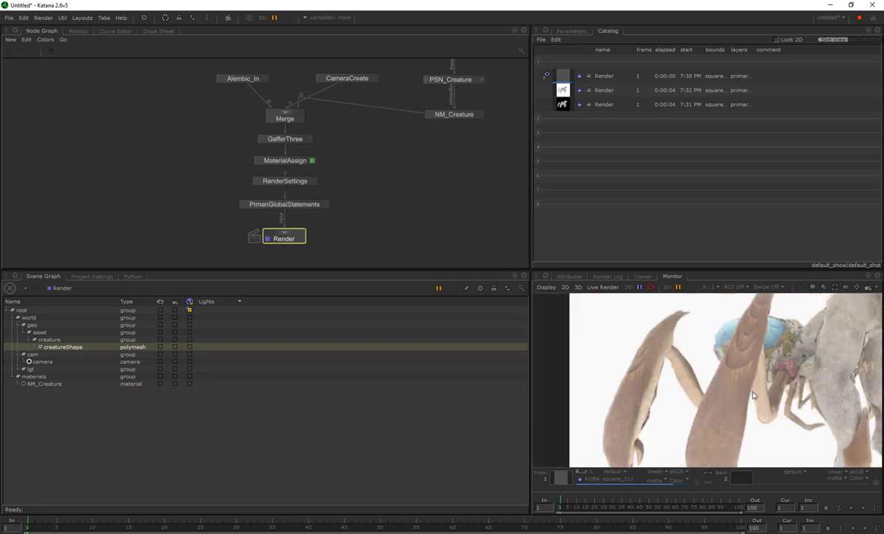
middle_drag(802, 376, 736, 369)
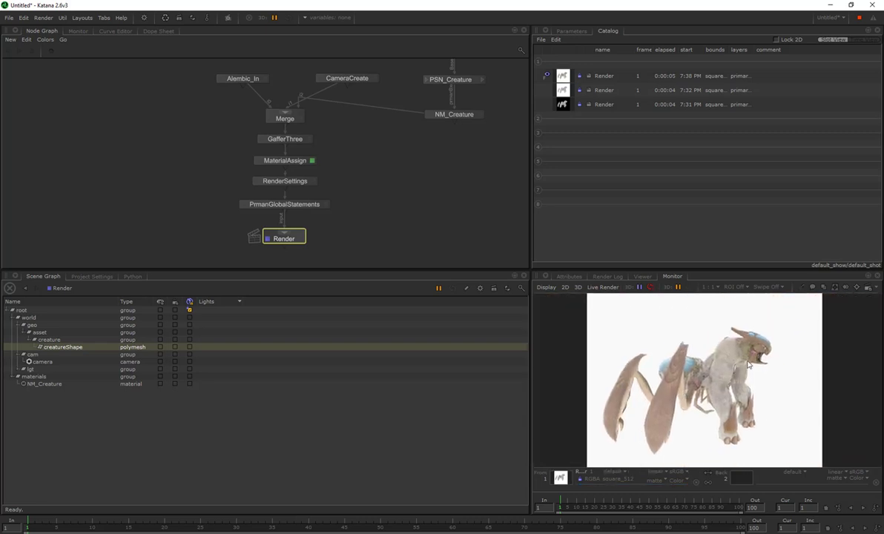
middle_drag(704, 387, 707, 382)
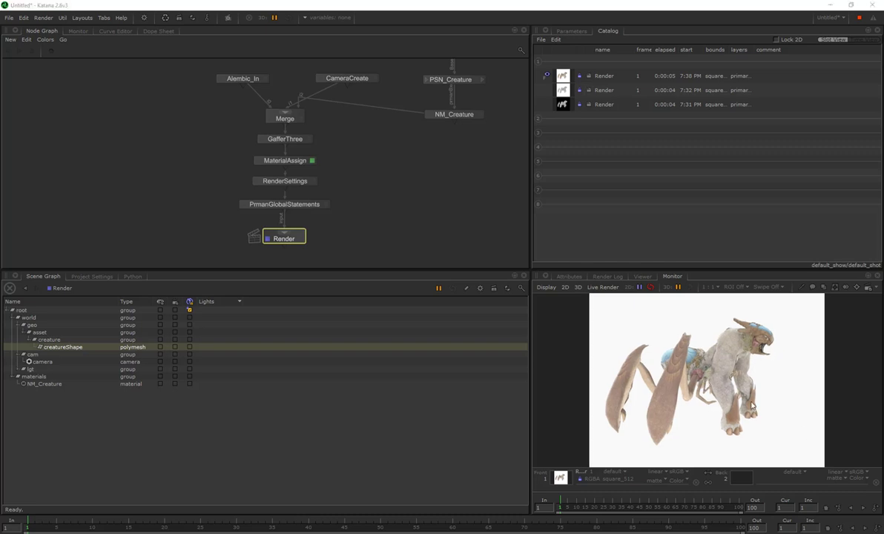
Add a UV Viewer to the lower pane and examine creatureShape's UV layout across the UDIM tiles
click(547, 277)
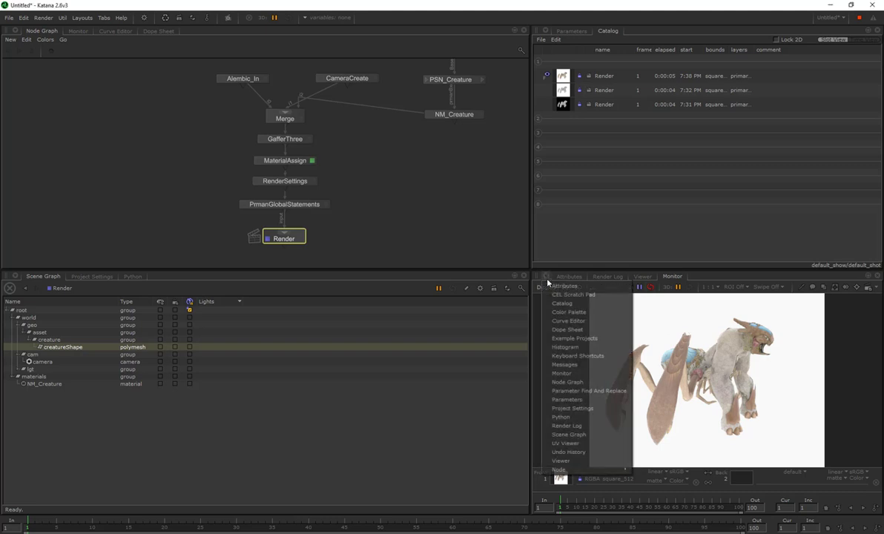
click(581, 442)
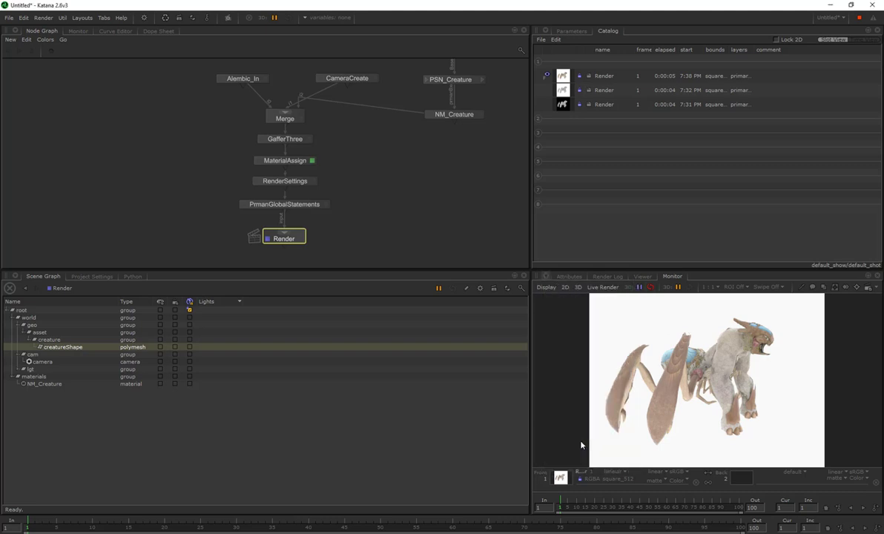
click(642, 277)
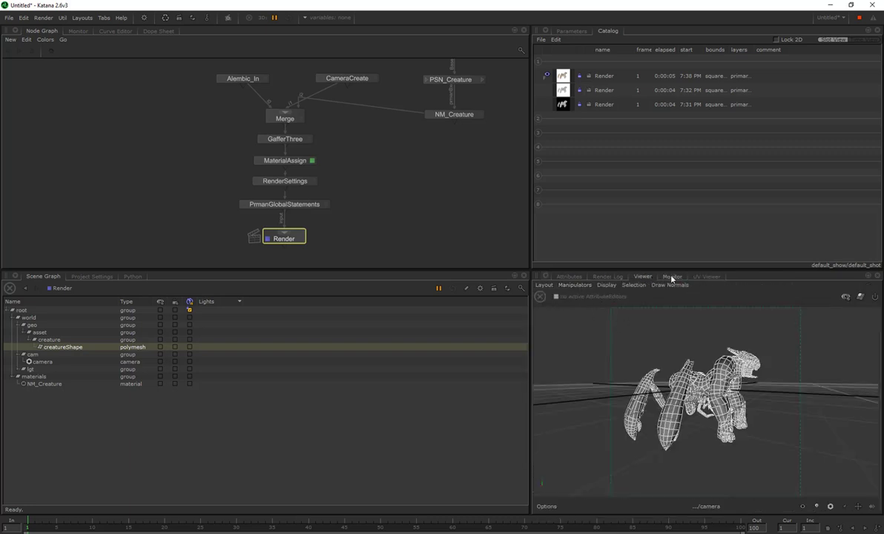
click(706, 276)
scroll(742, 378, down, 5)
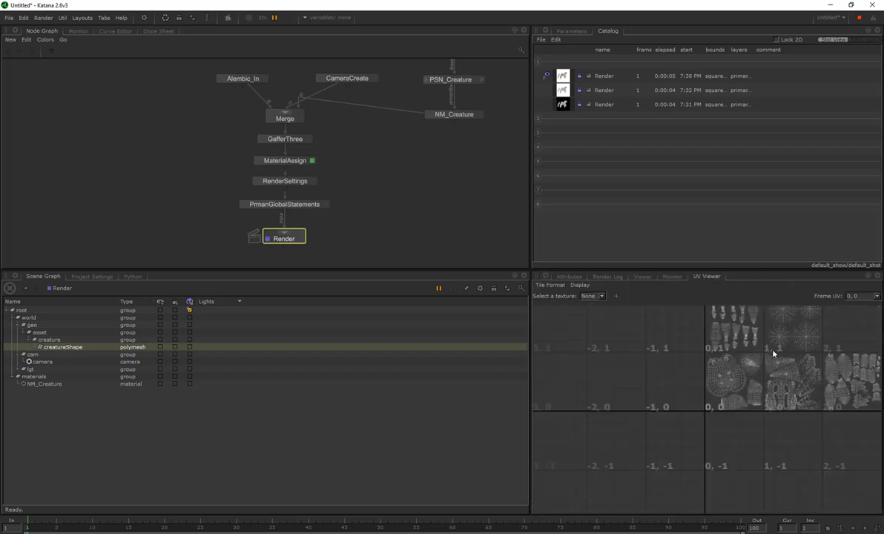
middle_drag(772, 350, 672, 404)
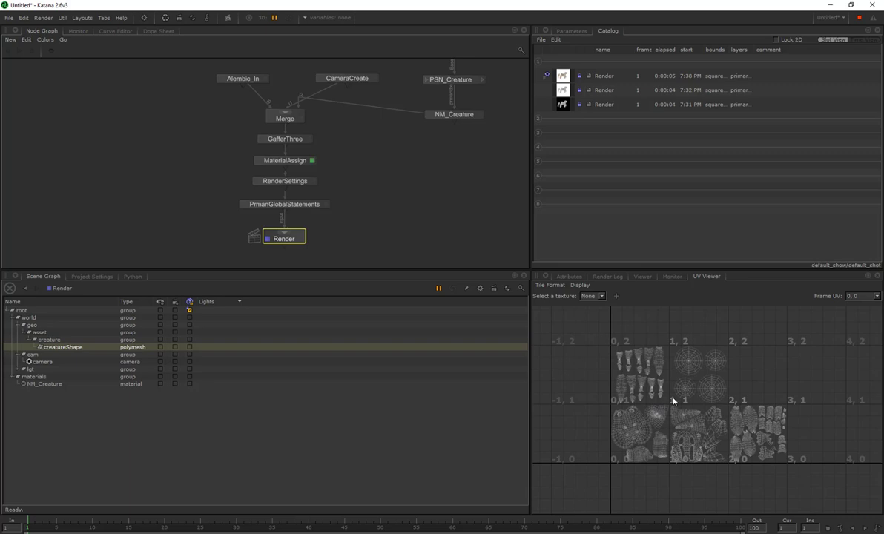
Check the UV Viewer's texture selection, then return to the rendered creature in the Monitor
click(602, 295)
click(647, 294)
click(671, 276)
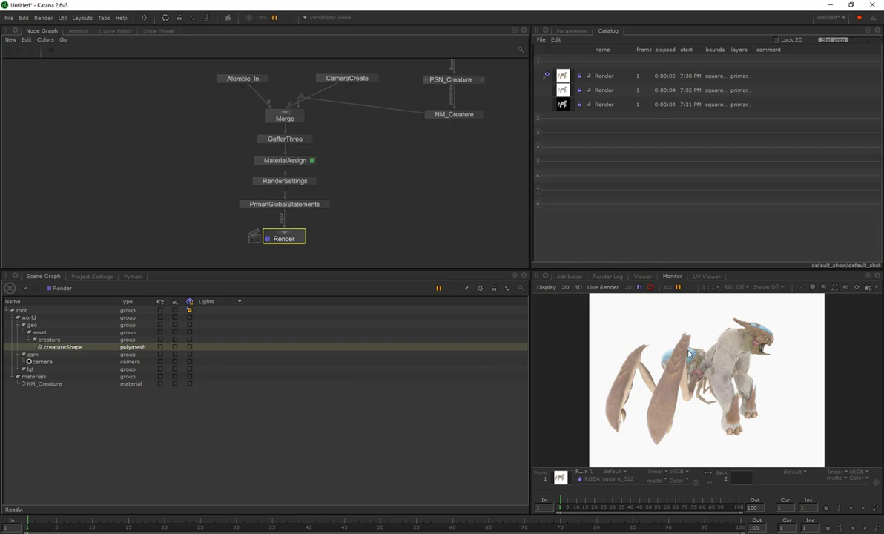
scroll(386, 178, down, 5)
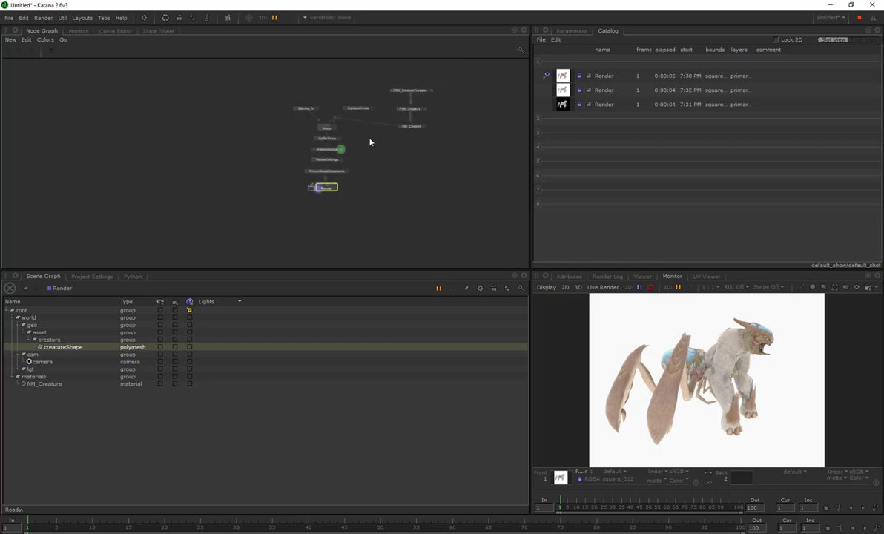
scroll(374, 177, up, 4)
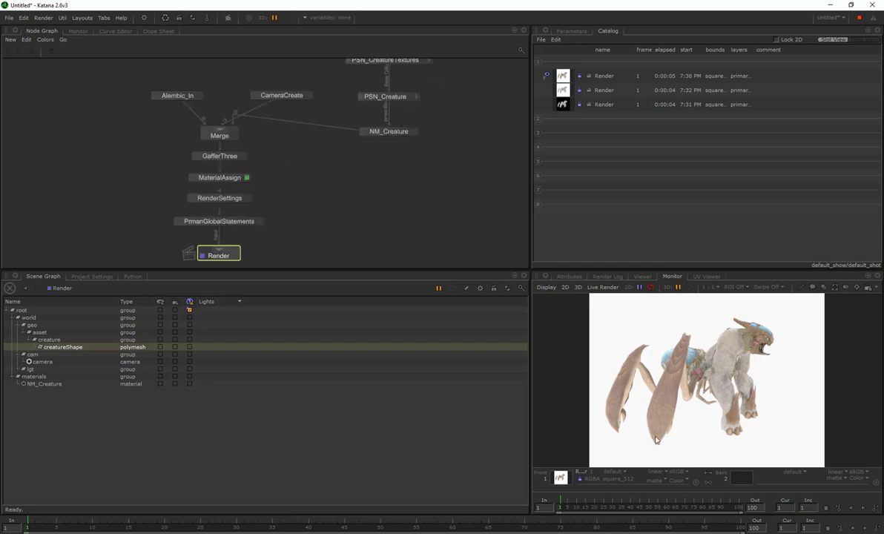
Compare the render with the painted creature in Mari and the model in Cinema 4D, then return to Katana
key(alt+Tab)
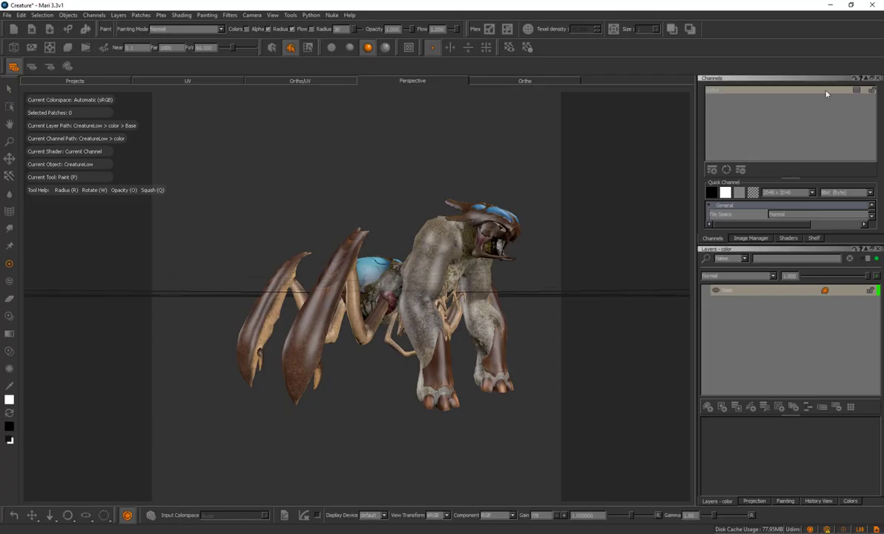
click(831, 5)
key(alt+Tab)
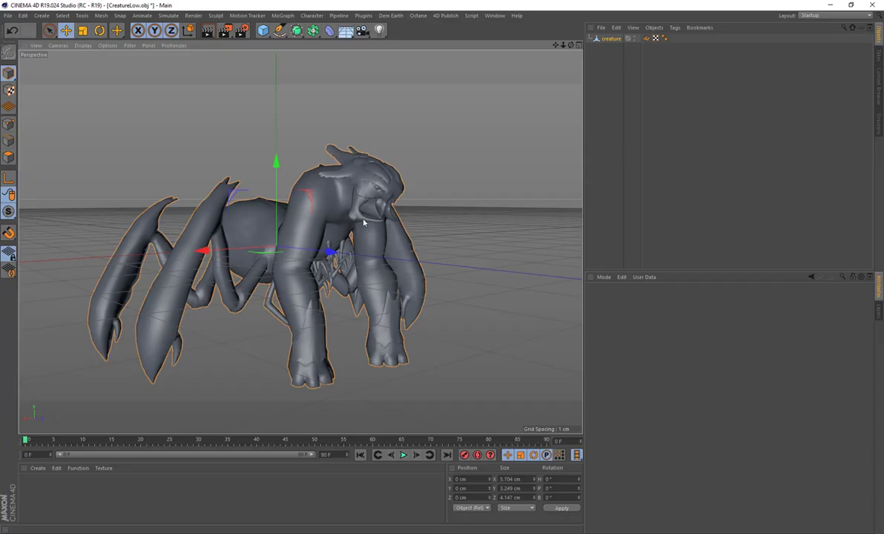
key(alt+Tab)
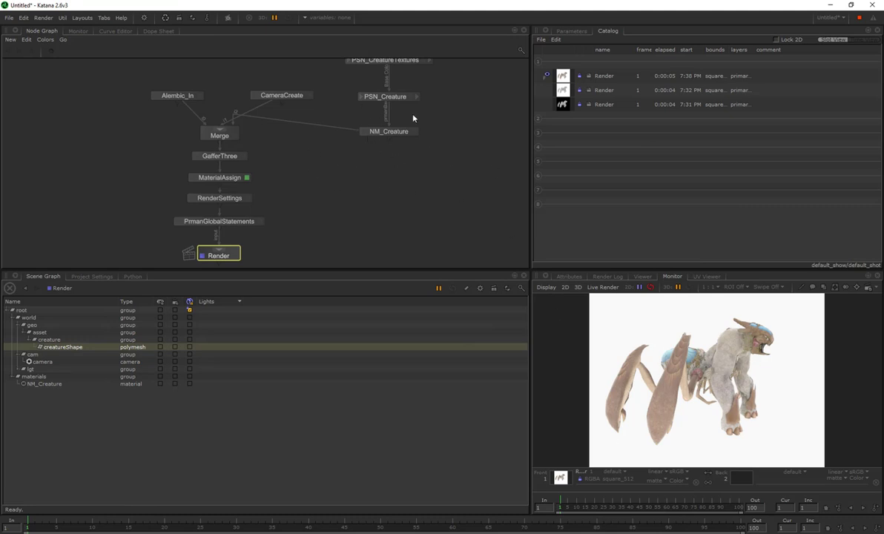
Review the txmake commands for the color maps in the Command Prompt, then minimize it
click(678, 532)
drag(605, 291, 413, 149)
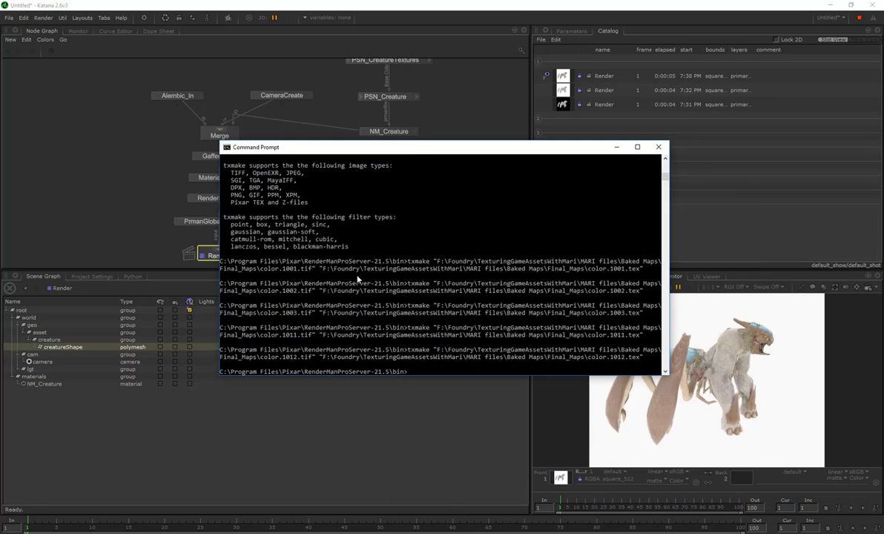
click(616, 147)
Open the PSN_CreatureTextures parameters and examine the _MAPID_ token in the texture filename
middle_drag(451, 131, 446, 167)
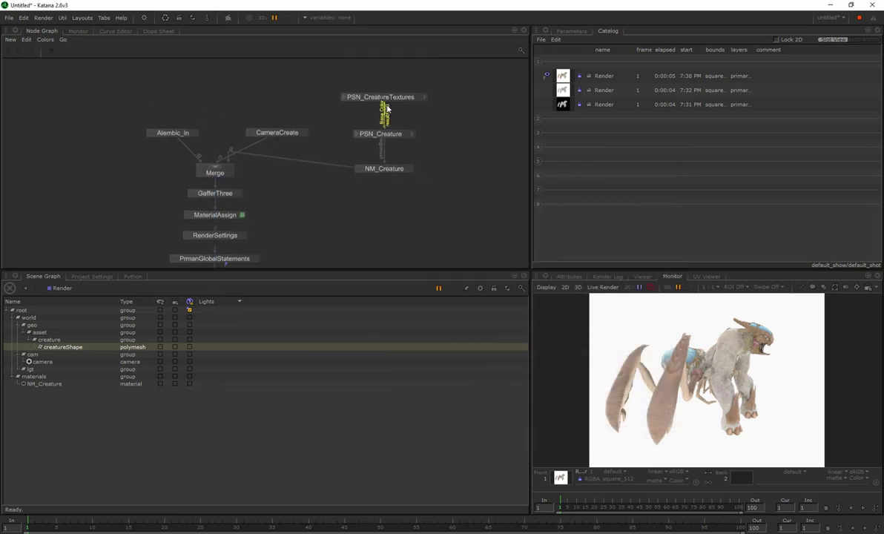
click(389, 97)
double_click(388, 98)
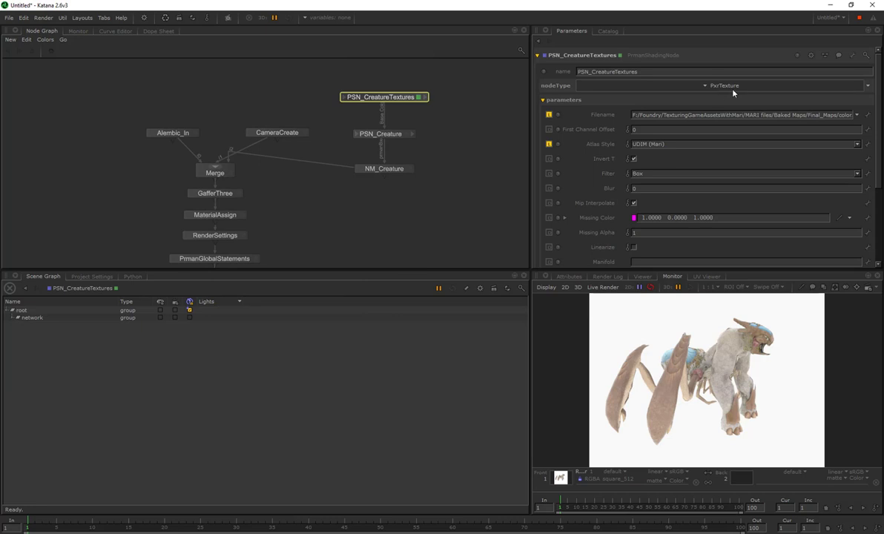
click(793, 115)
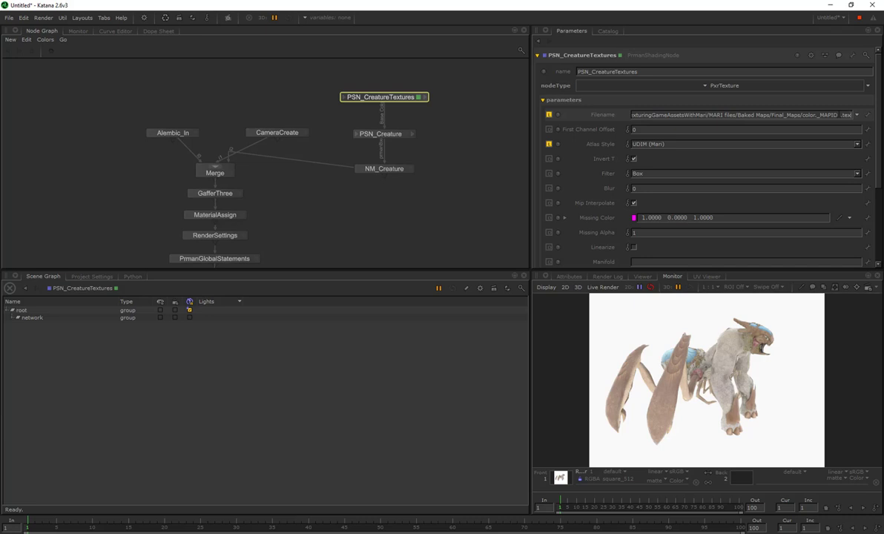
drag(840, 115, 824, 115)
click(733, 338)
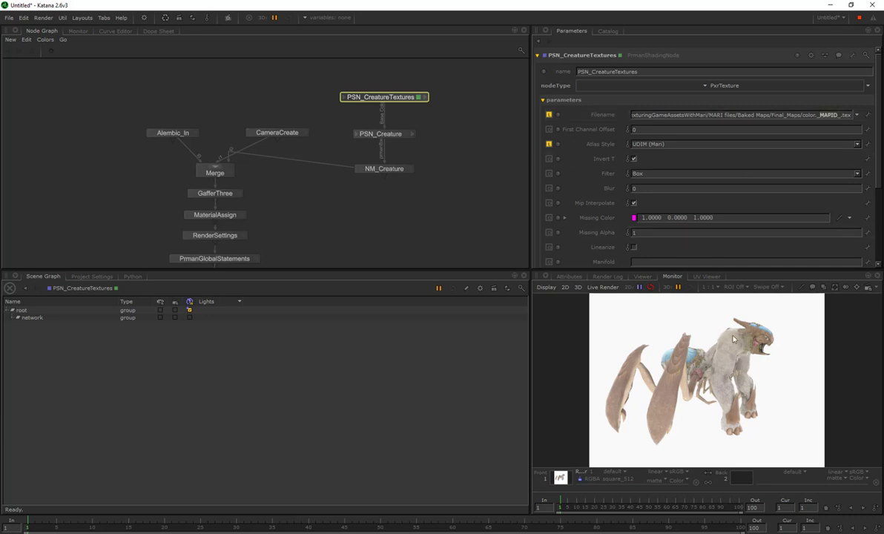
click(457, 143)
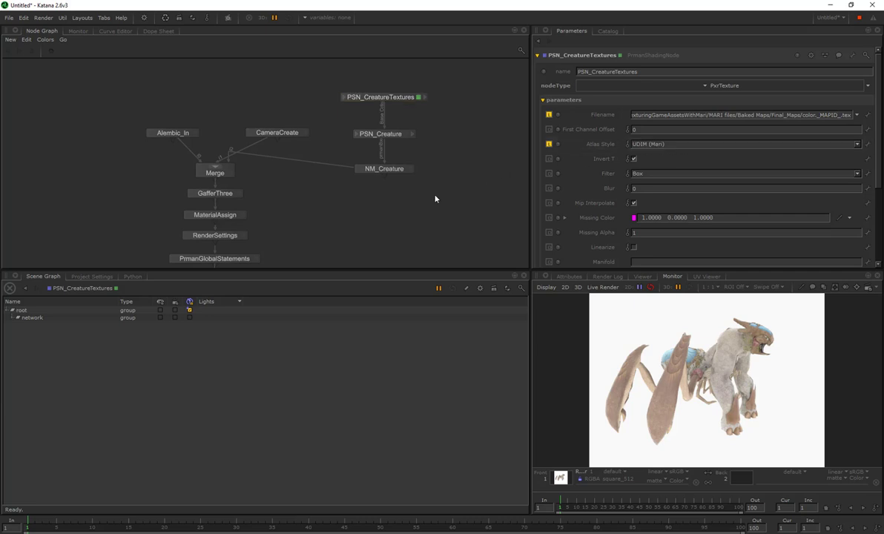
scroll(355, 223, down, 5)
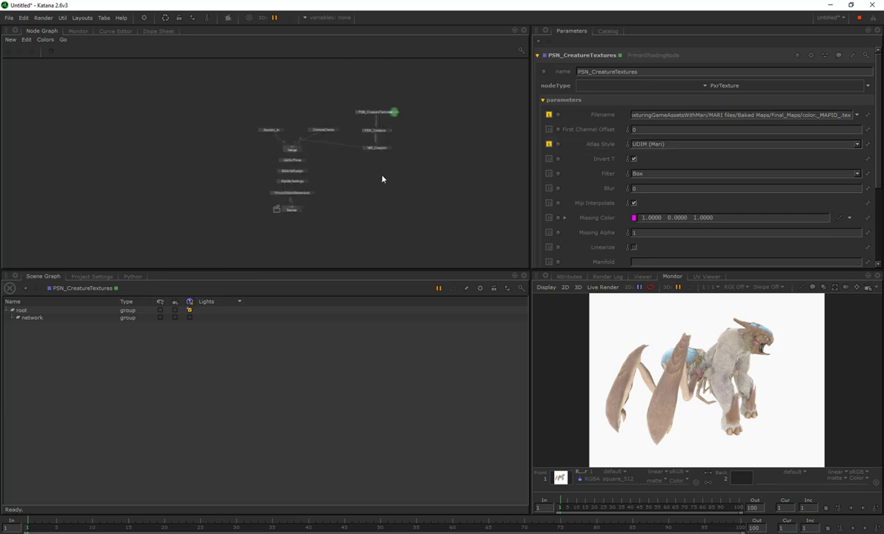
scroll(414, 178, up, 5)
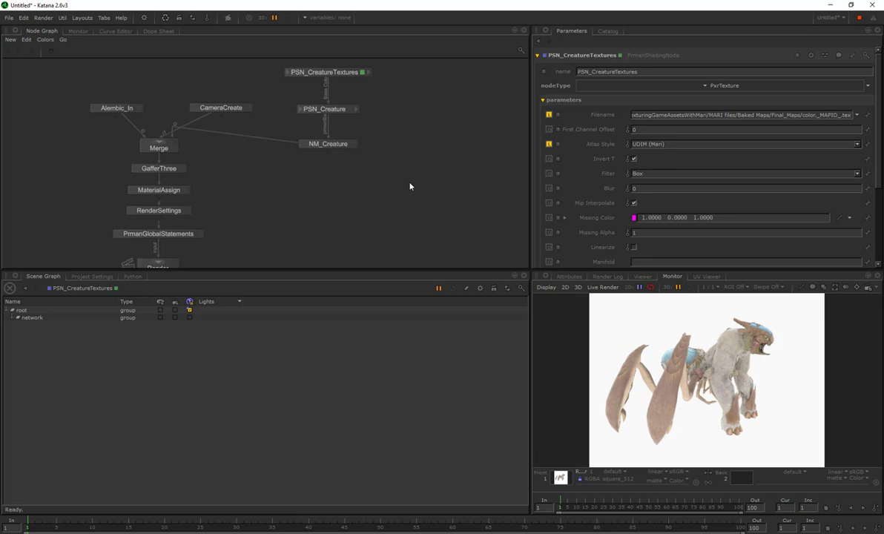
scroll(410, 186, down, 5)
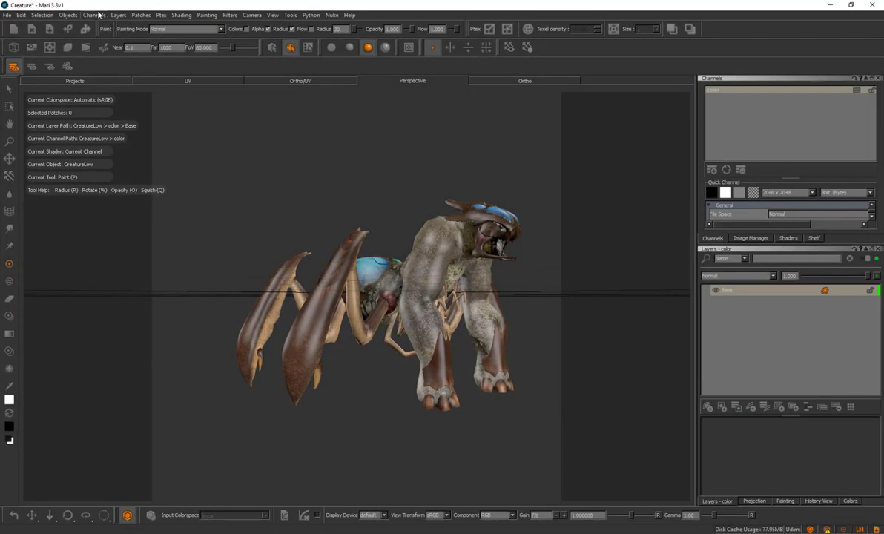
Switch to Mari and review the Export Flattened options for exporting all channels
click(95, 15)
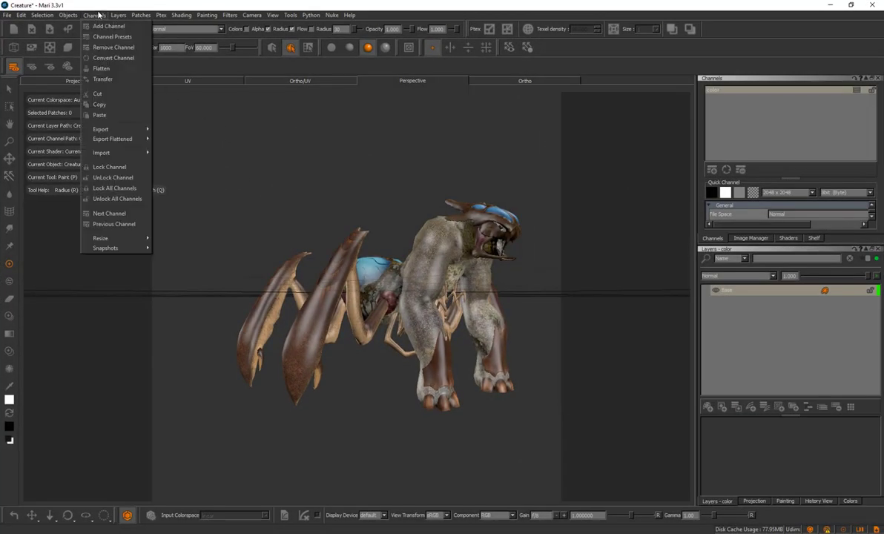
mouse_move(137, 141)
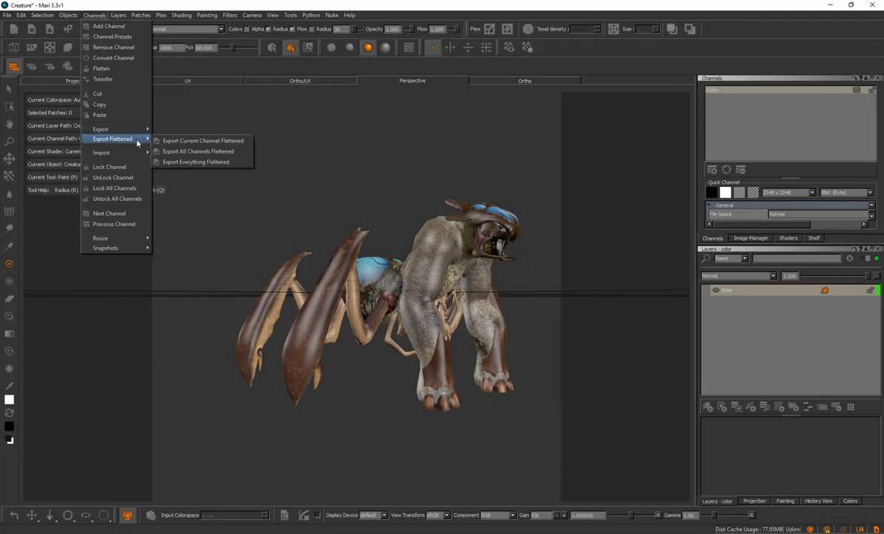
click(198, 151)
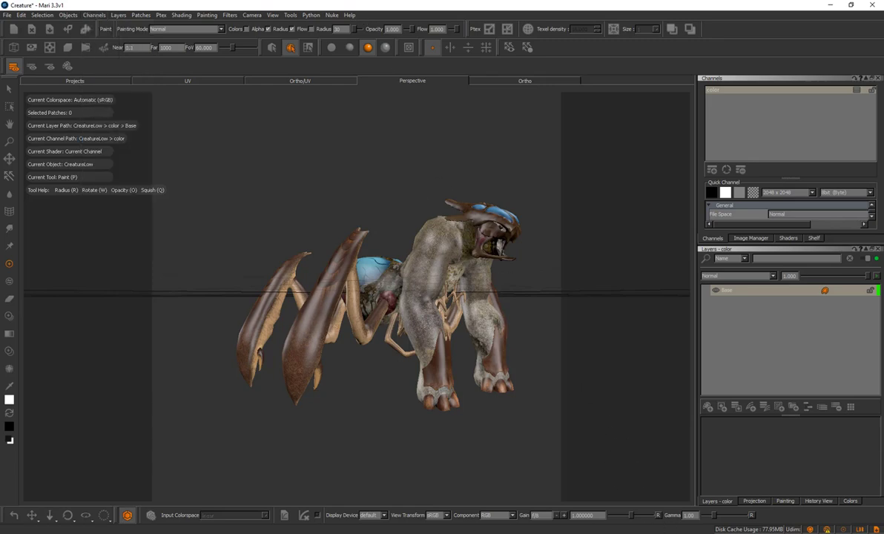
Look over the .tif to .tex conversions in the Command Prompt again, minimize it, and switch back to Katana
key(alt+Tab)
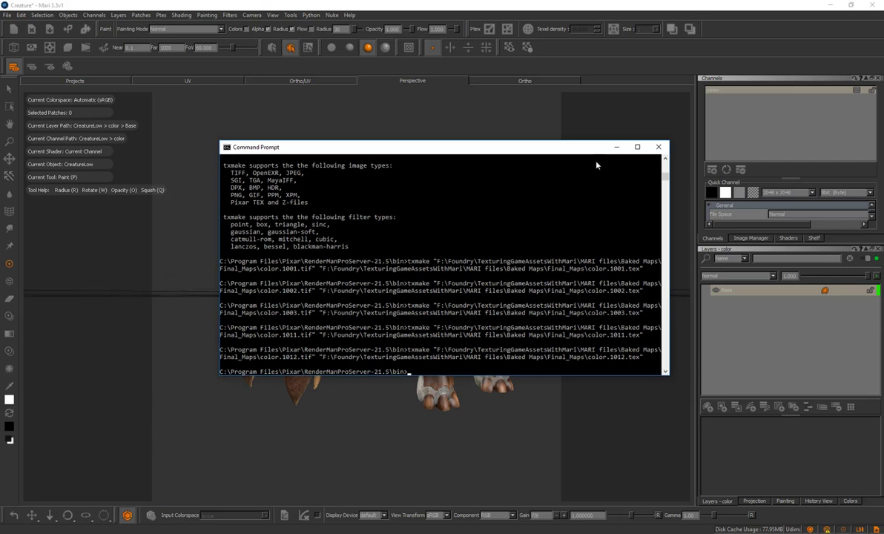
click(616, 147)
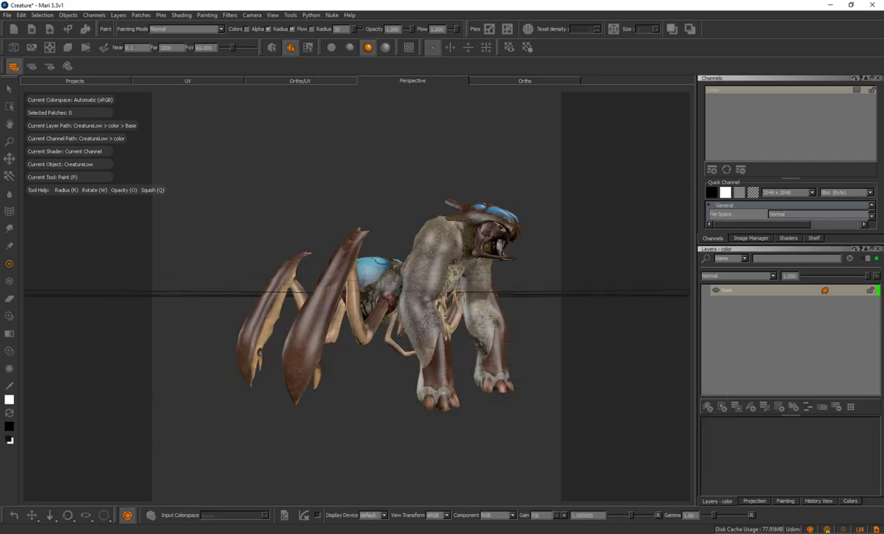
click(615, 463)
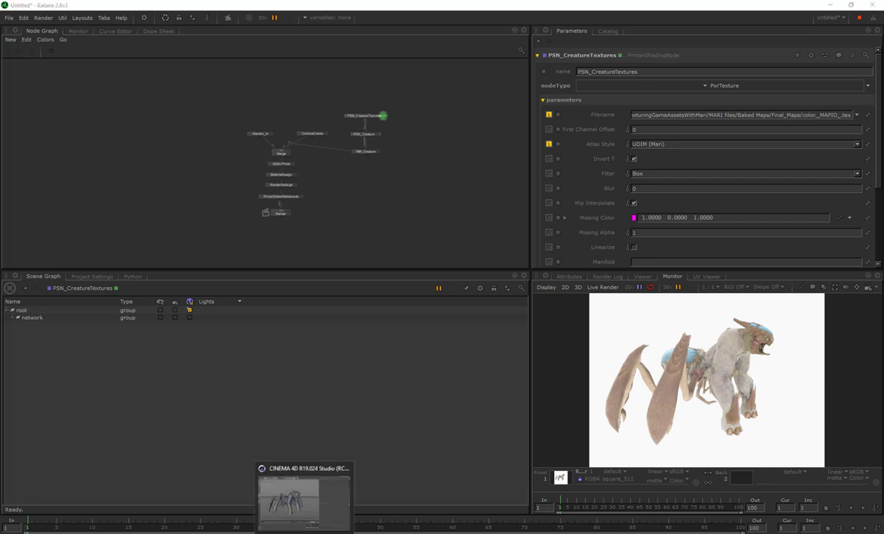
mouse_move(619, 533)
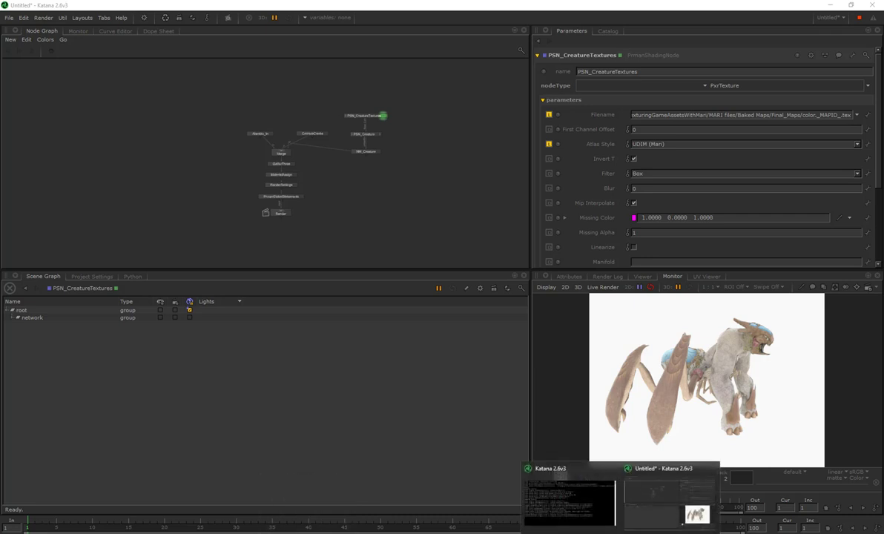